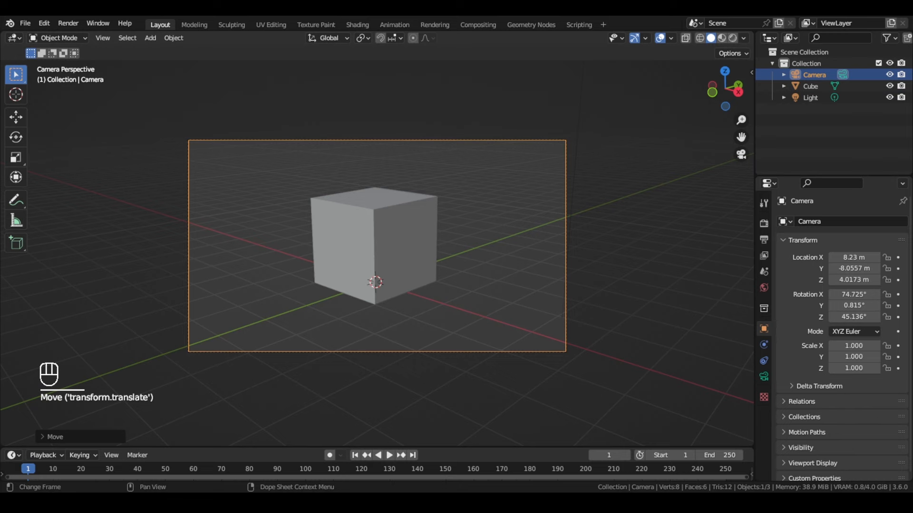
# - Scale the entire cube mesh along X to about half its width
pyautogui.scroll(1, 393, 339)
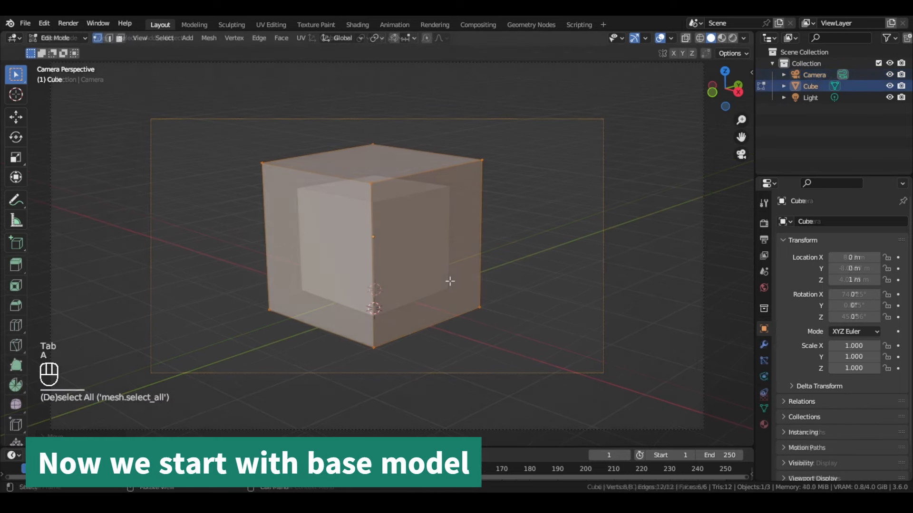
pyautogui.press('s')
pyautogui.press('x')
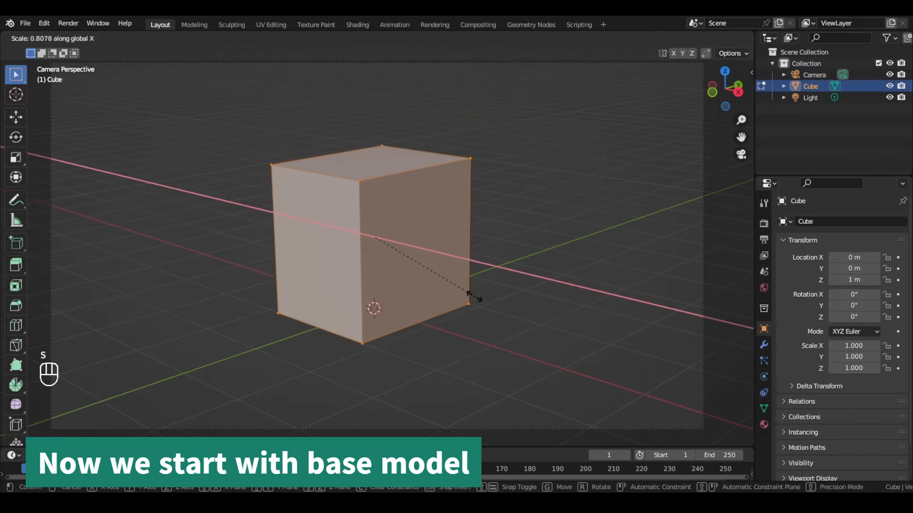
pyautogui.click(424, 286)
pyautogui.scroll(1, 395, 287)
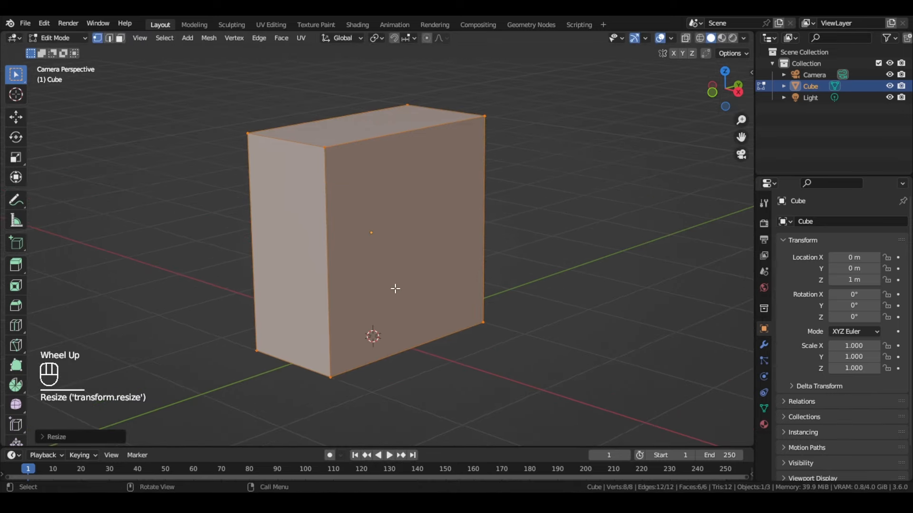
# - Extrude the block's top face upward by about 0.05 m to form a thin slab
pyautogui.keyDown('shift'); pyautogui.moveTo(395, 287); pyautogui.dragTo(461, 291, button='middle'); pyautogui.keyUp('shift')
pyautogui.scroll(-1, 378, 264)
pyautogui.scroll(-3, 394, 273)
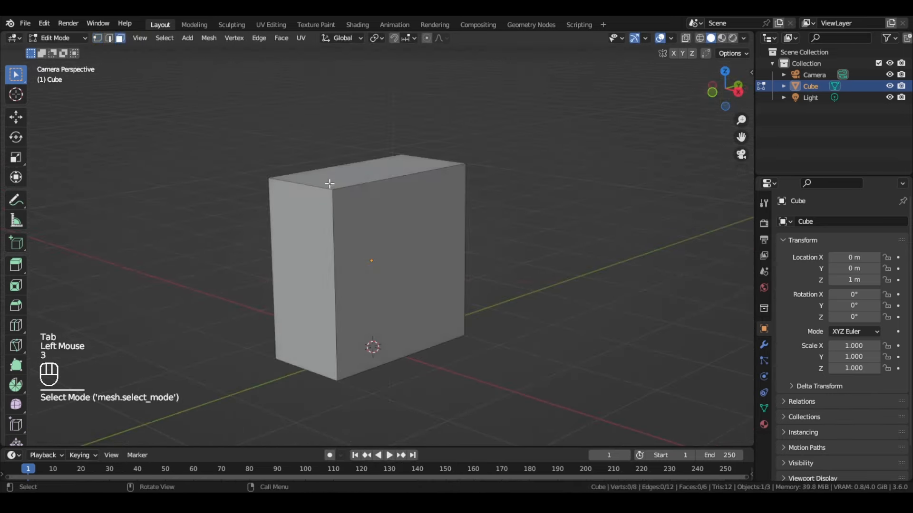
pyautogui.click(330, 183)
pyautogui.keyDown('shift'); pyautogui.moveTo(379, 216); pyautogui.dragTo(390, 242, button='middle'); pyautogui.keyUp('shift')
pyautogui.scroll(3, 326, 238)
pyautogui.keyDown('shift'); pyautogui.moveTo(326, 239); pyautogui.dragTo(366, 272, button='middle'); pyautogui.keyUp('shift')
pyautogui.press('e')
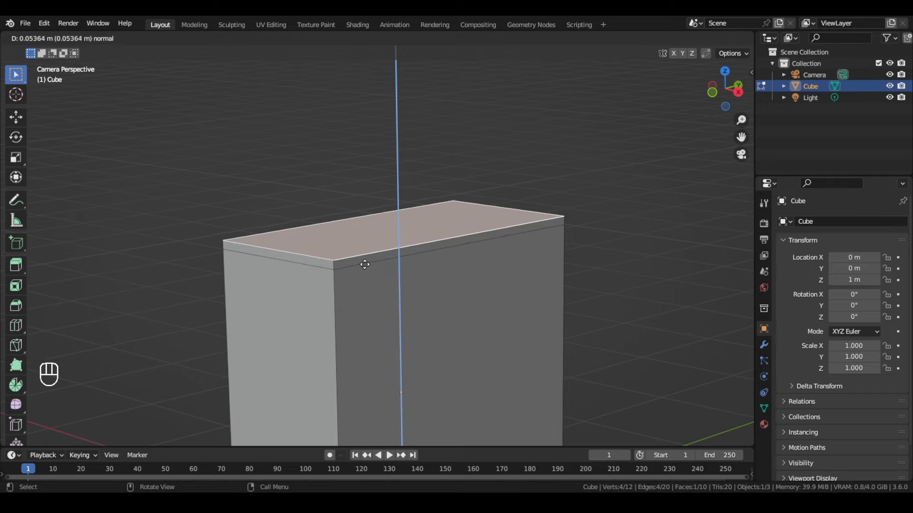
pyautogui.click(364, 263)
# - Add a lengthwise loop cut along the middle of the block's top, parallel to Y
pyautogui.hotkey('ctrl', 'r')
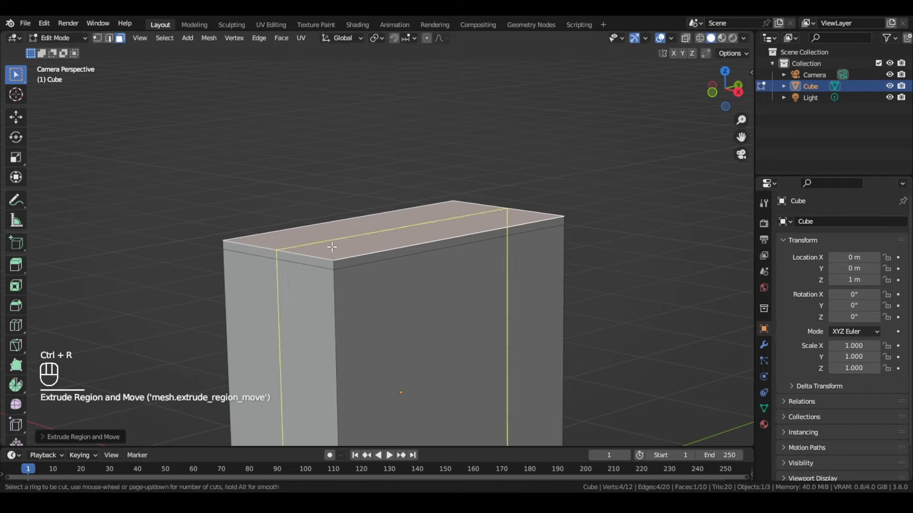
pyautogui.click(331, 246)
pyautogui.hotkey('ctrl', 'z')
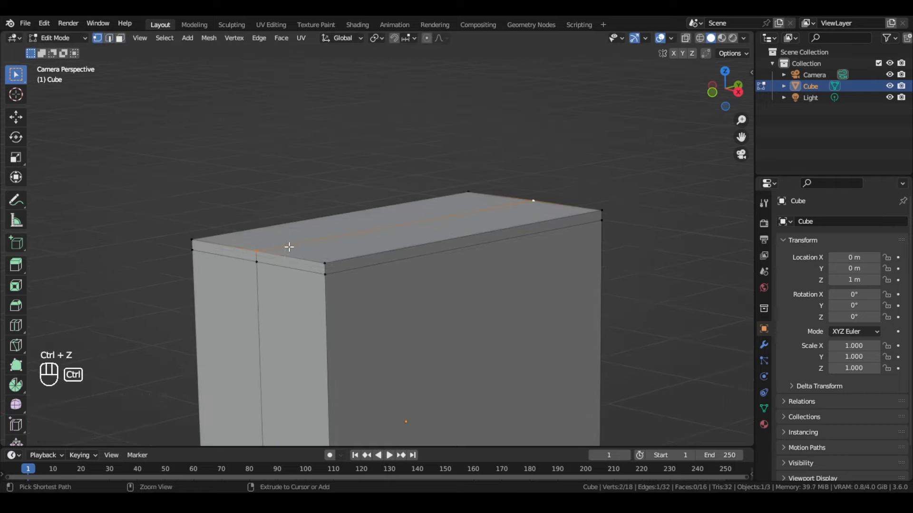
# - Add a single crosswise loop cut and slide it close to the block's front end
pyautogui.hotkey('ctrl', 'r')
pyautogui.scroll(1, 289, 247)
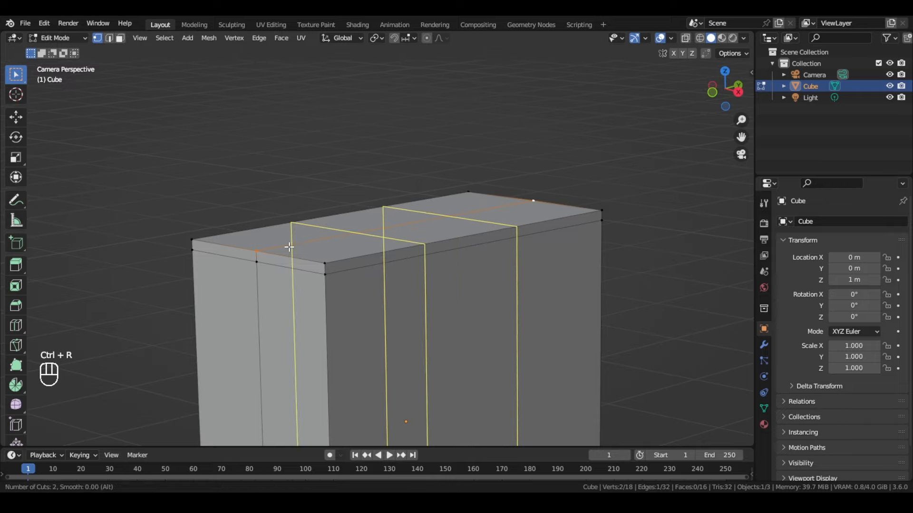
pyautogui.scroll(-1, 289, 247)
pyautogui.click(288, 247)
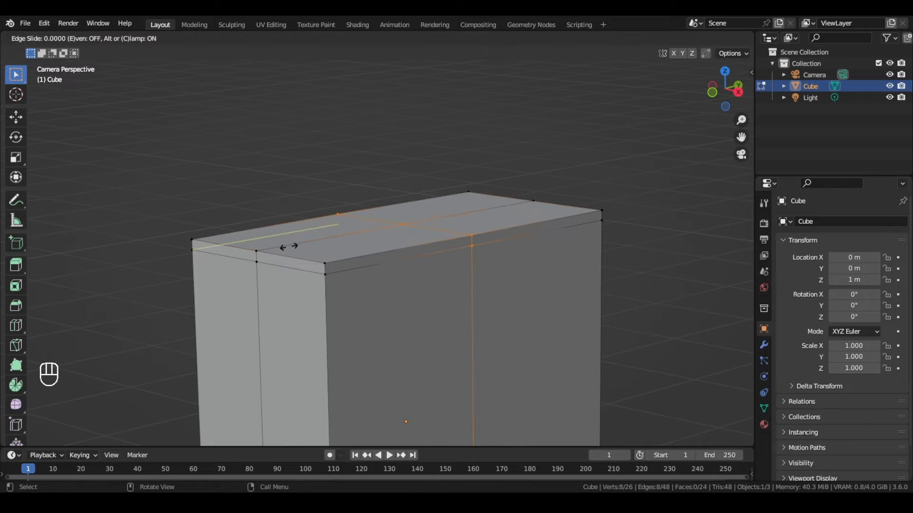
pyautogui.click(164, 276)
# - Add a matching crosswise loop cut from top view and slide it close to the block's back end
pyautogui.press('KP_7')
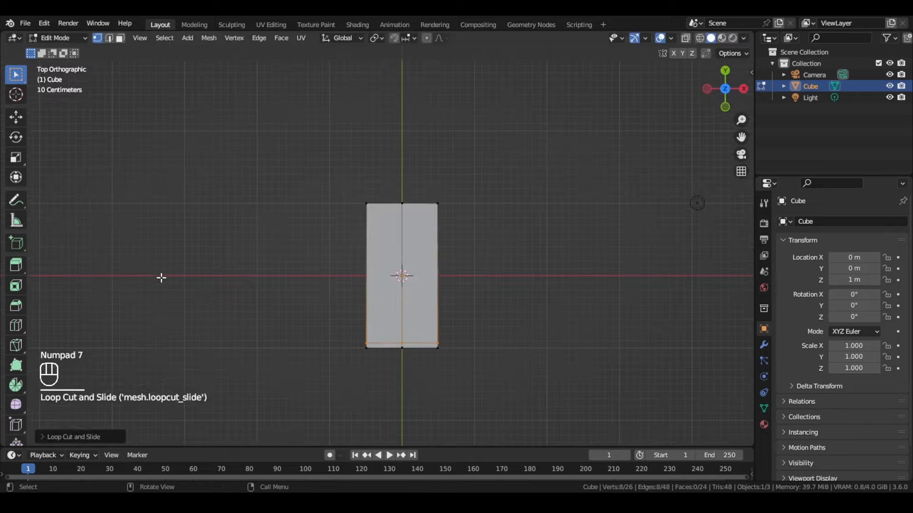
pyautogui.scroll(2, 515, 389)
pyautogui.keyDown('shift'); pyautogui.scroll(1, 437, 345); pyautogui.keyUp('shift')
pyautogui.keyDown('shift'); pyautogui.moveTo(437, 346); pyautogui.dragTo(373, 296, button='middle'); pyautogui.keyUp('shift')
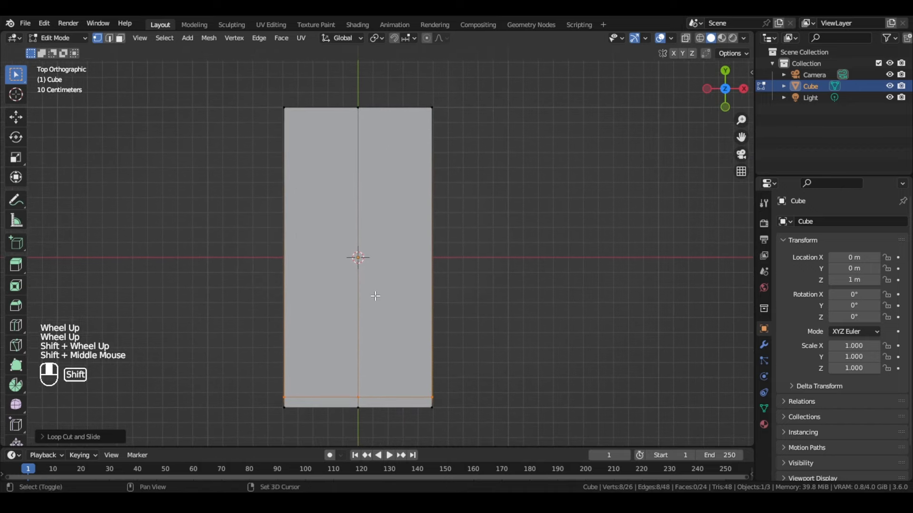
pyautogui.hotkey('ctrl', 'r')
pyautogui.click(345, 277)
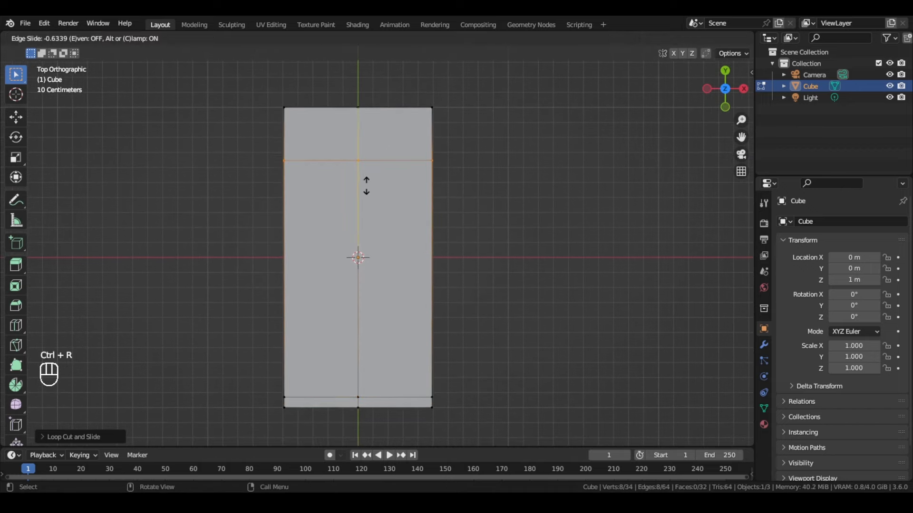
pyautogui.click(372, 144)
# - Scale the middle top vertices of the front and back ends outward along Y to form pointed tips
pyautogui.click(371, 98)
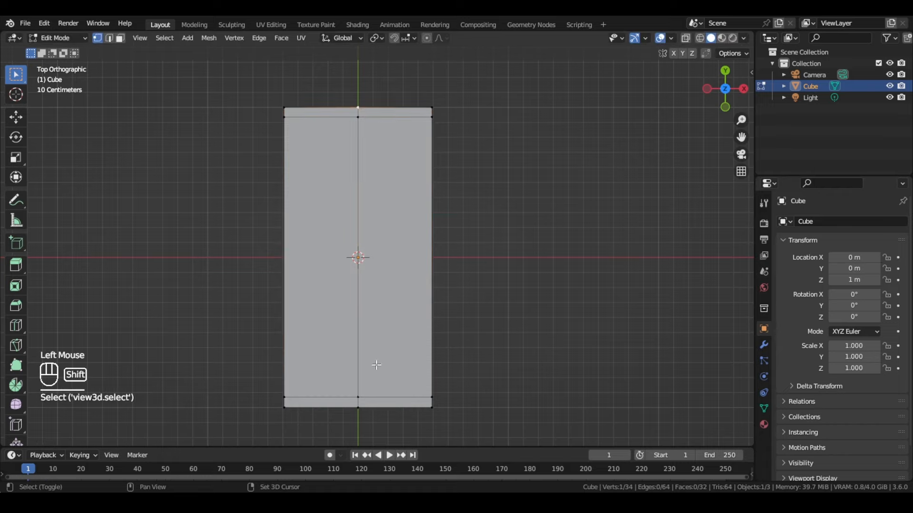
pyautogui.keyDown('shift'); pyautogui.click(358, 407); pyautogui.keyUp('shift')
pyautogui.scroll(-2, 503, 343)
pyautogui.moveTo(504, 347); pyautogui.dragTo(420, 322, button='middle')
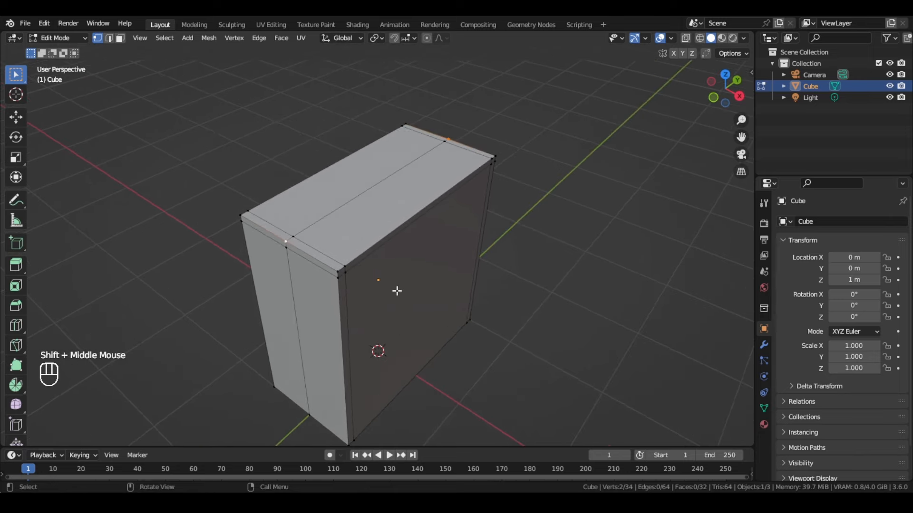
pyautogui.press('s')
pyautogui.press('y')
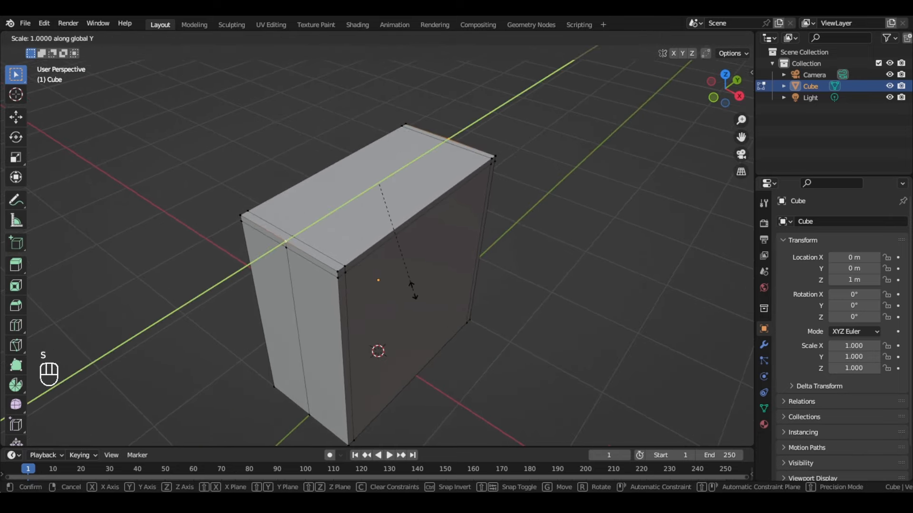
pyautogui.click(468, 308)
# - Cut across the base of the front tip with the Knife tool, joining its two corner vertices
pyautogui.moveTo(467, 308); pyautogui.dragTo(310, 269, button='middle')
pyautogui.scroll(3, 310, 269)
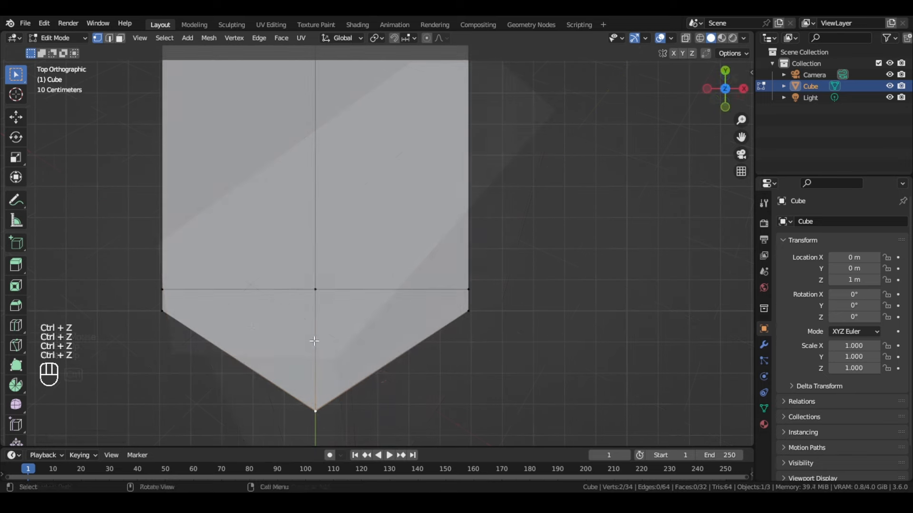
pyautogui.press('k')
pyautogui.click(468, 312)
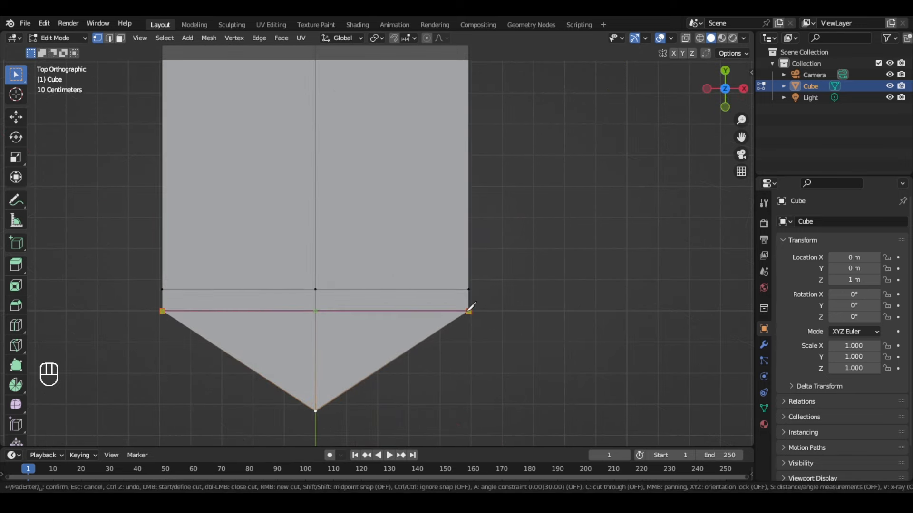
pyautogui.scroll(-2, 473, 306)
pyautogui.press('Return')
pyautogui.scroll(-1, 477, 279)
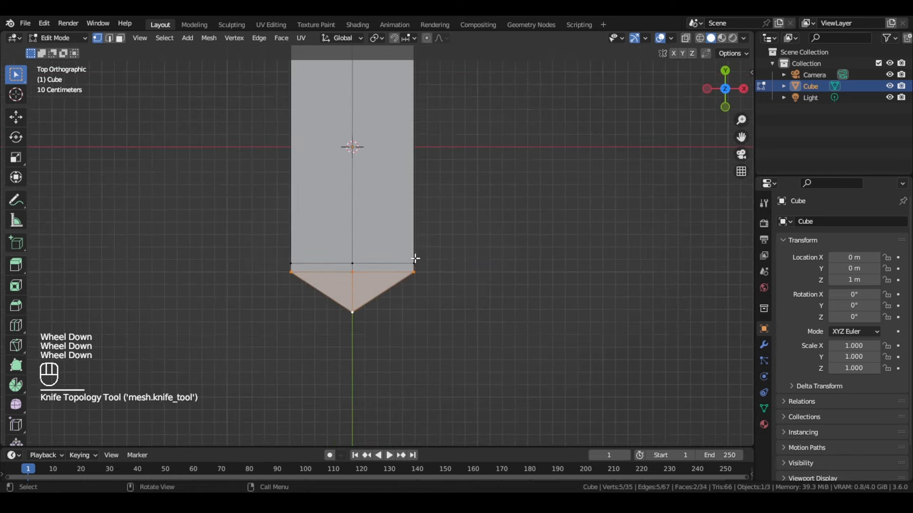
# - Cut across the base of the back tip with the Knife tool and select both tip vertices
pyautogui.keyDown('shift'); pyautogui.moveTo(414, 259); pyautogui.dragTo(436, 447, button='middle'); pyautogui.keyUp('shift')
pyautogui.scroll(2, 374, 220)
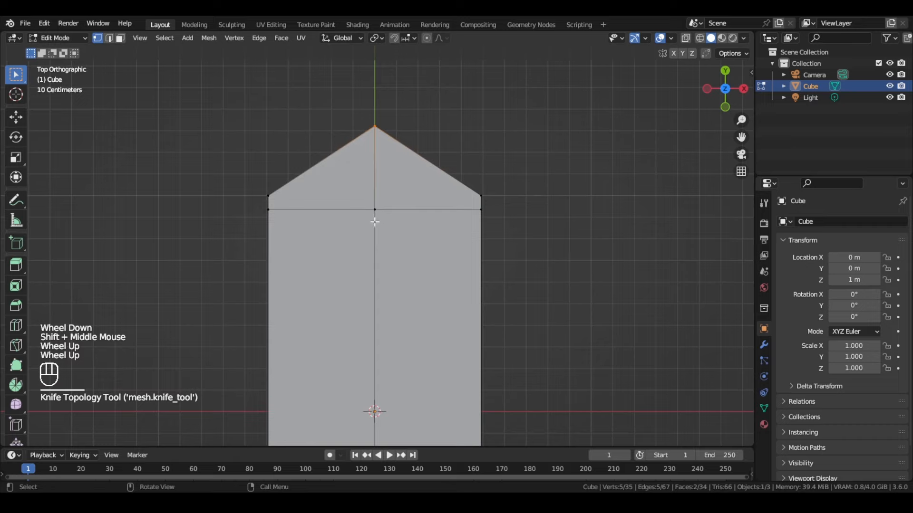
pyautogui.press('k')
pyautogui.click(268, 196)
pyautogui.doubleClick(481, 195)
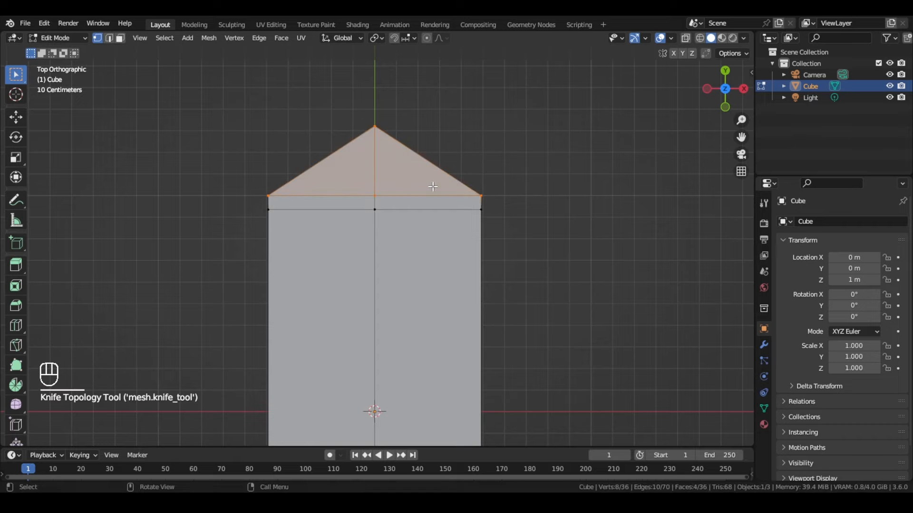
pyautogui.click(382, 117)
pyautogui.scroll(-2, 450, 254)
pyautogui.keyDown('shift'); pyautogui.moveTo(450, 255); pyautogui.dragTo(457, 218, button='middle'); pyautogui.keyUp('shift')
pyautogui.scroll(-2, 442, 375)
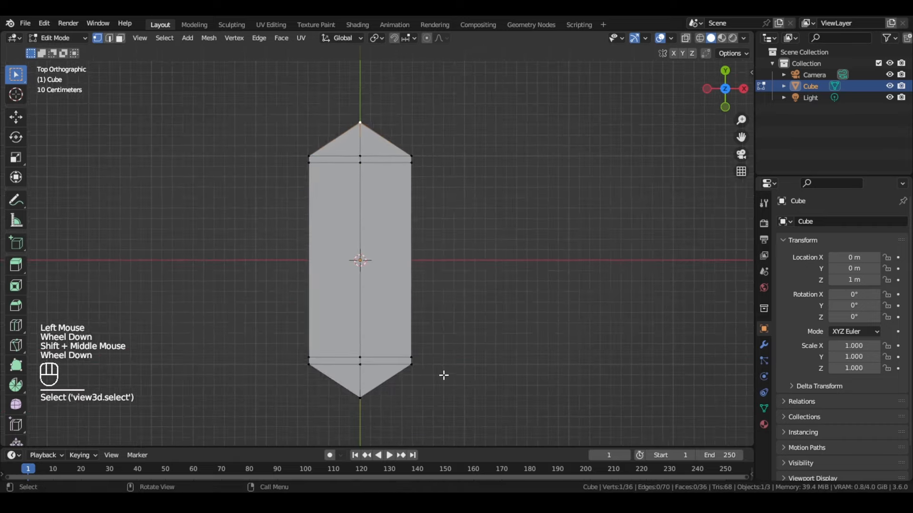
pyautogui.keyDown('shift'); pyautogui.click(360, 397); pyautogui.keyUp('shift')
pyautogui.moveTo(430, 403); pyautogui.dragTo(349, 309, button='middle')
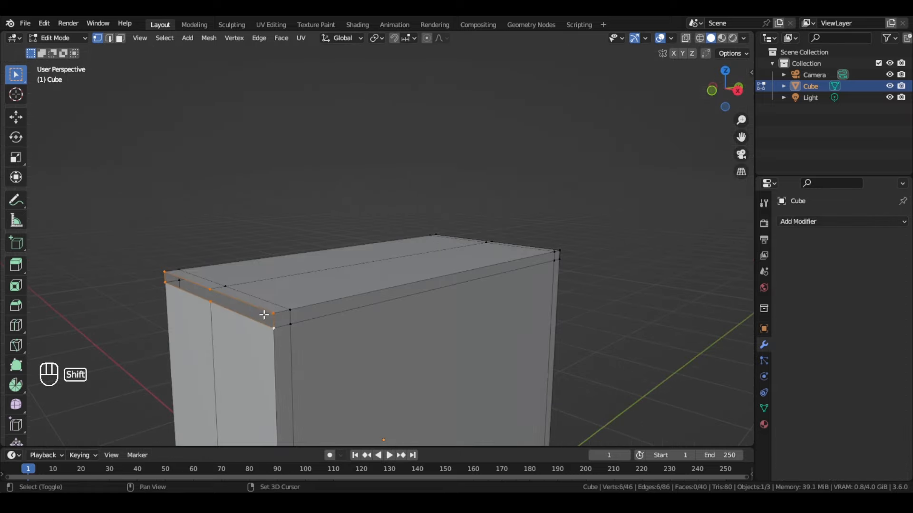
# - Try extruding the slab's front end face along Y by 0.4 m, then undo it
pyautogui.keyDown('shift'); pyautogui.moveTo(265, 315); pyautogui.dragTo(317, 289, button='middle'); pyautogui.keyUp('shift')
pyautogui.press('KP_7')
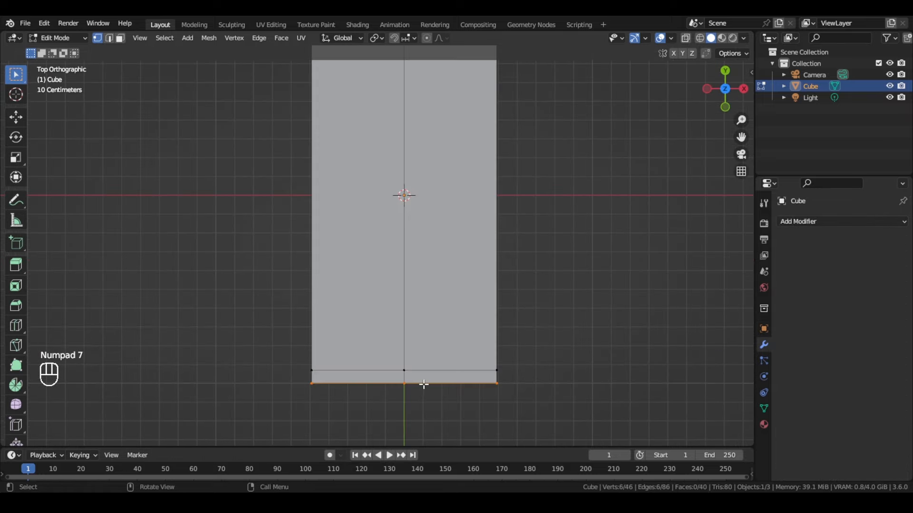
pyautogui.scroll(-3, 424, 385)
pyautogui.press('e')
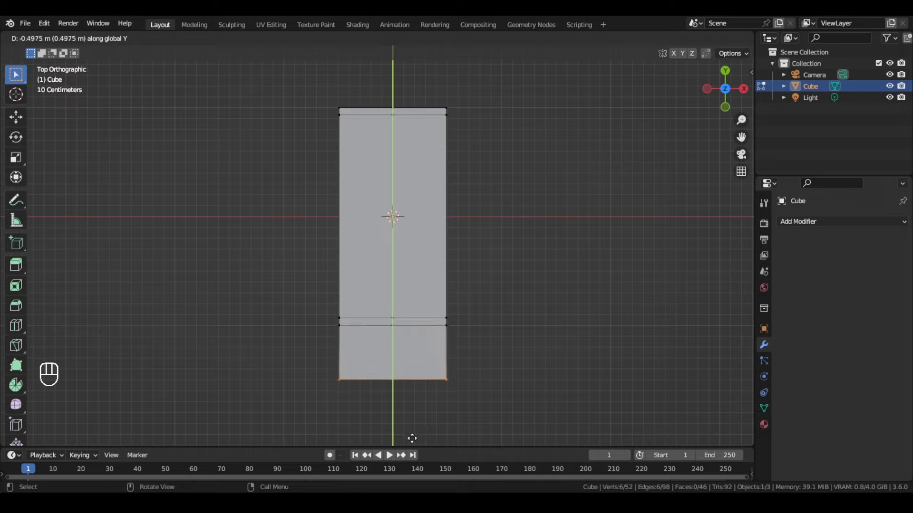
pyautogui.write('.4')
pyautogui.press('Return')
pyautogui.hotkey('ctrl', 'z')
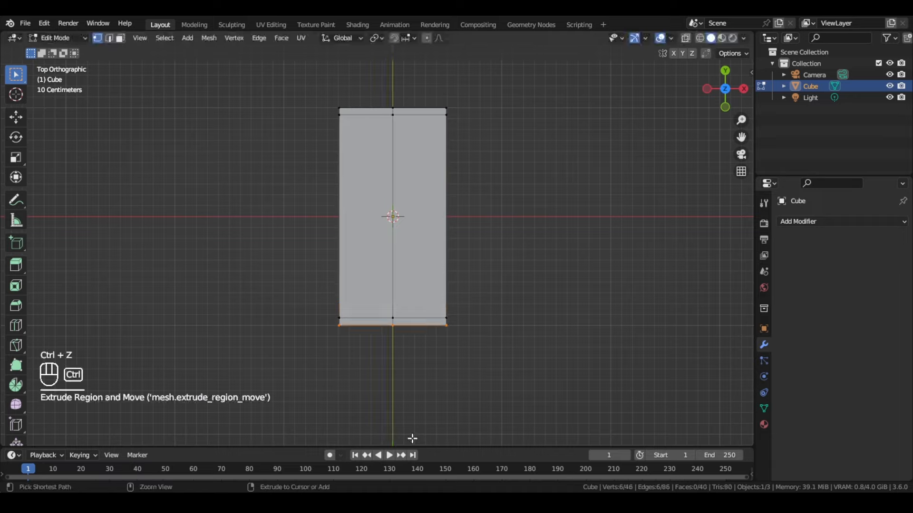
# - Extrude the slab's front end face by -0.4 m along Y
pyautogui.write('e')
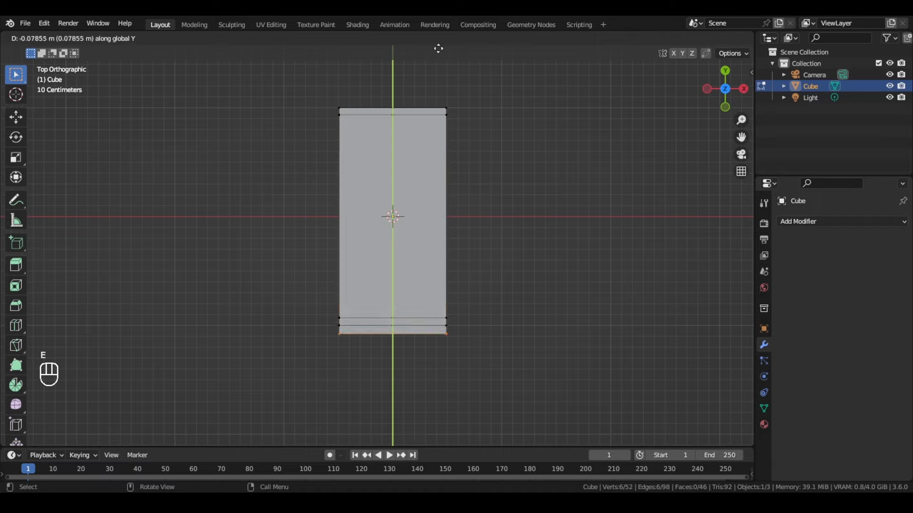
pyautogui.write('-.4')
pyautogui.press('Return')
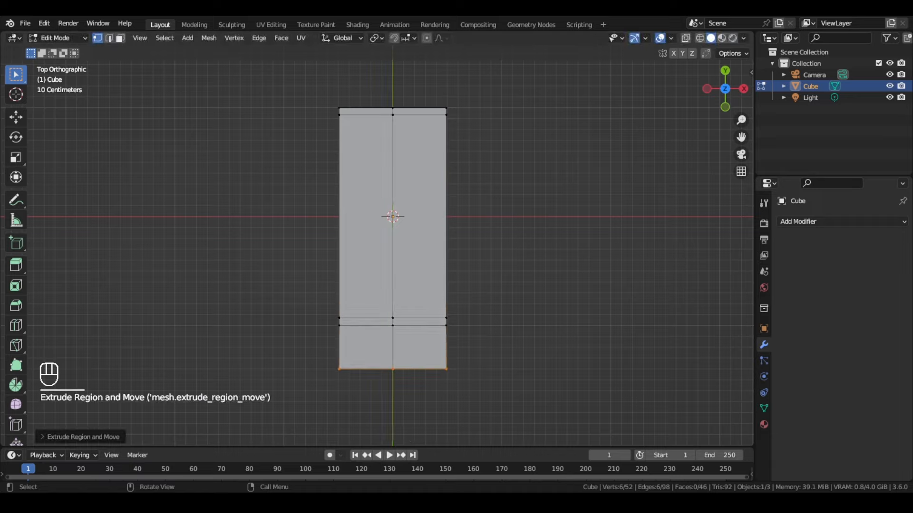
# - Select the slab's back end loop and extrude it 0.4 m along Y
pyautogui.keyDown('alt'); pyautogui.click(389, 109); pyautogui.keyUp('alt')
pyautogui.write('e')
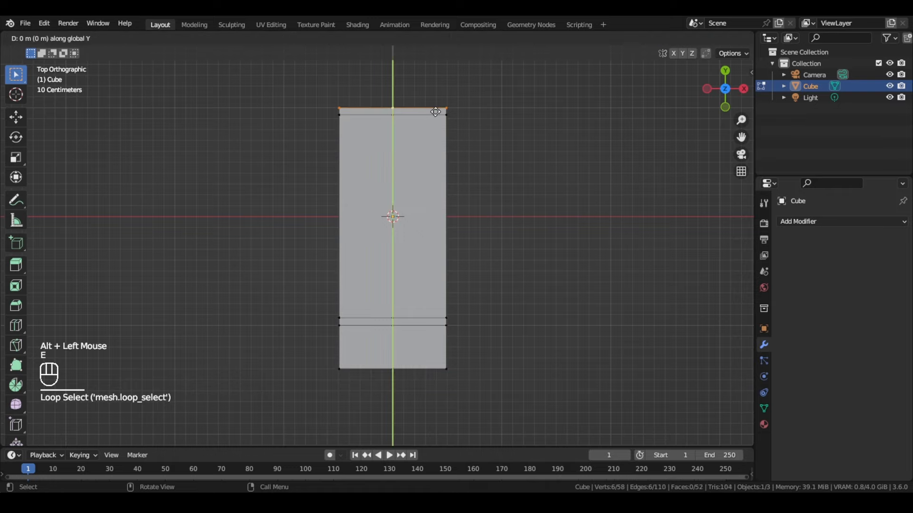
pyautogui.write('.4')
pyautogui.press('Return')
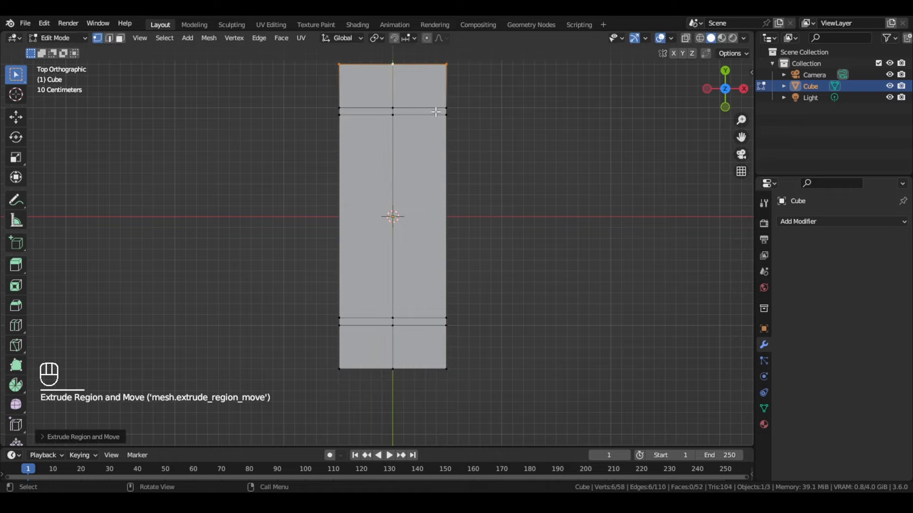
# - Merge the upper and lower vertices at the front overhang's +X corner at their center
pyautogui.scroll(-2, 436, 190)
pyautogui.keyDown('shift'); pyautogui.moveTo(456, 209); pyautogui.dragTo(490, 227, button='middle'); pyautogui.keyUp('shift')
pyautogui.moveTo(432, 245); pyautogui.dragTo(371, 254, button='middle')
pyautogui.scroll(4, 316, 202)
pyautogui.scroll(-2, 316, 202)
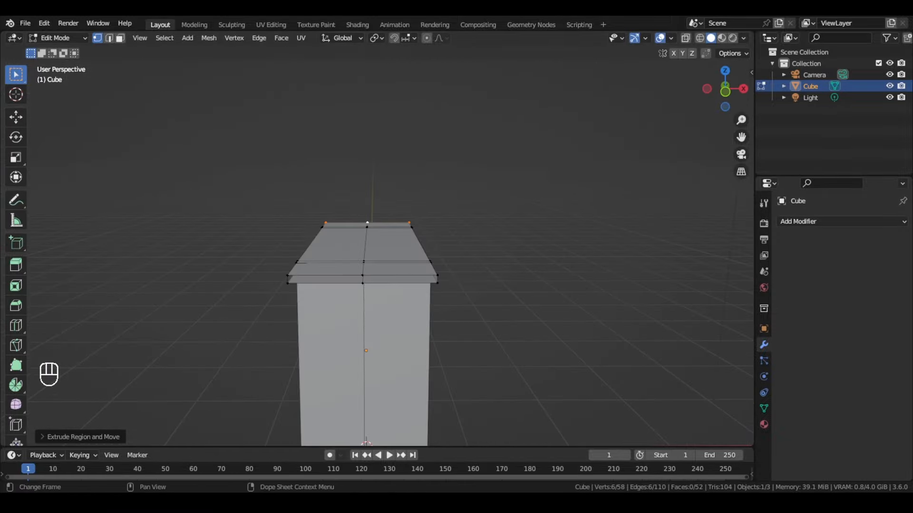
pyautogui.moveTo(371, 255); pyautogui.dragTo(332, 271, button='middle')
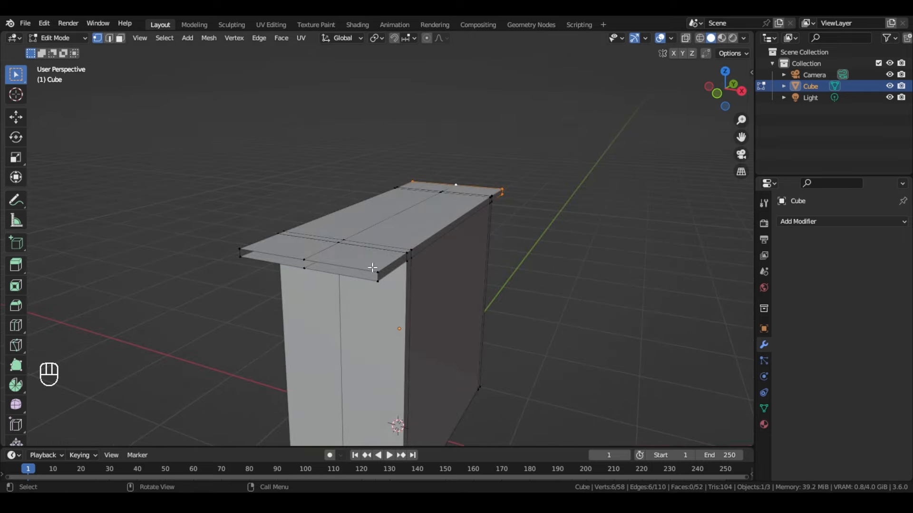
pyautogui.click(374, 273)
pyautogui.press('m')
pyautogui.click(397, 316)
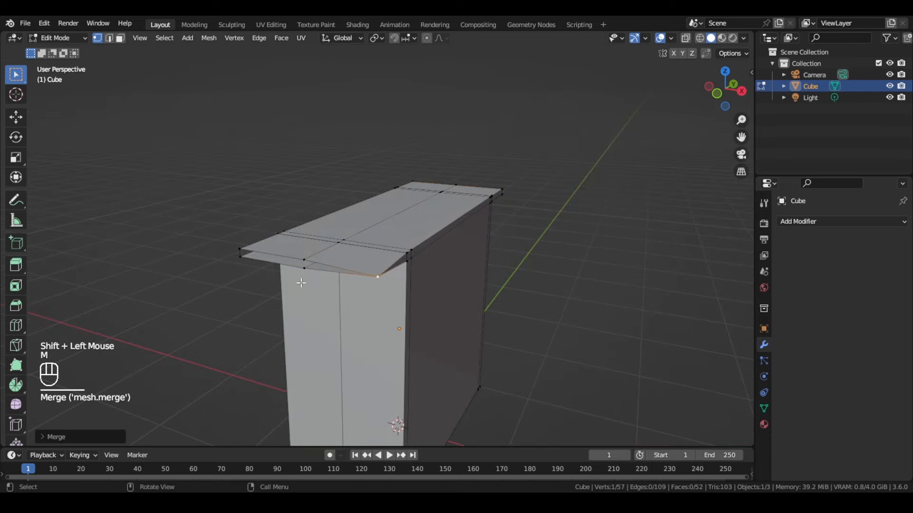
# - Merge the upper and lower middle vertices of the front overhang's outer edge at their center
pyautogui.click(310, 262)
pyautogui.press('m')
pyautogui.keyDown('shift'); pyautogui.click(240, 257); pyautogui.keyUp('shift')
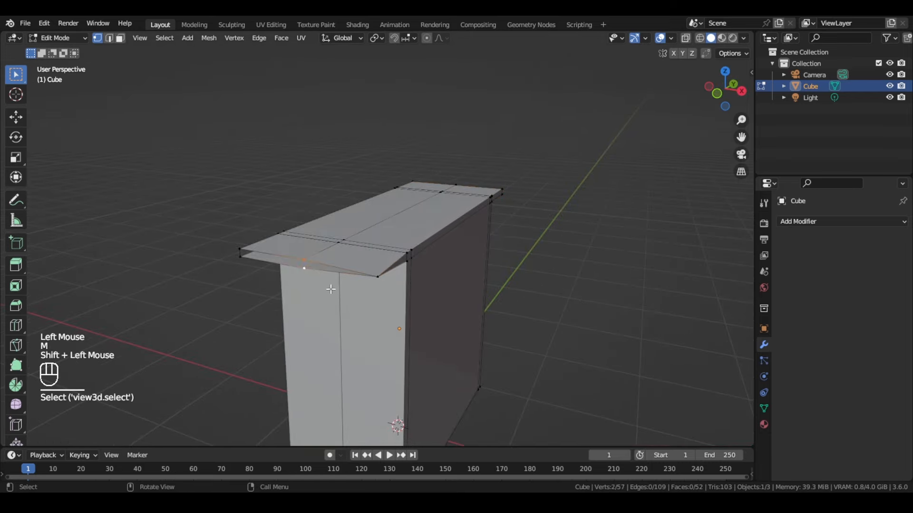
pyautogui.press('m')
pyautogui.click(329, 289)
# - Merge the two vertices at the front overhang's -X corner at their center and select the overhang's outer edge loop
pyautogui.click(239, 249)
pyautogui.keyDown('shift'); pyautogui.click(238, 257); pyautogui.keyUp('shift')
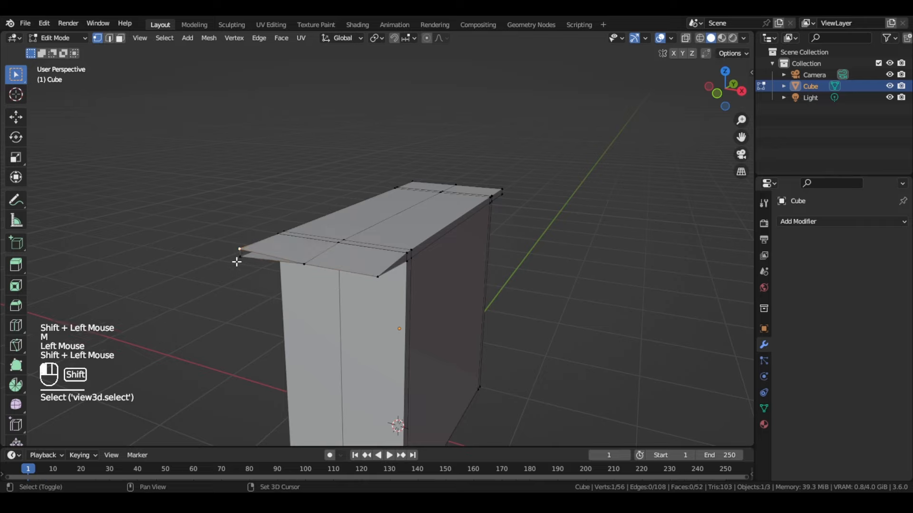
pyautogui.press('m')
pyautogui.click(301, 280)
pyautogui.keyDown('alt'); pyautogui.click(371, 276); pyautogui.keyUp('alt')
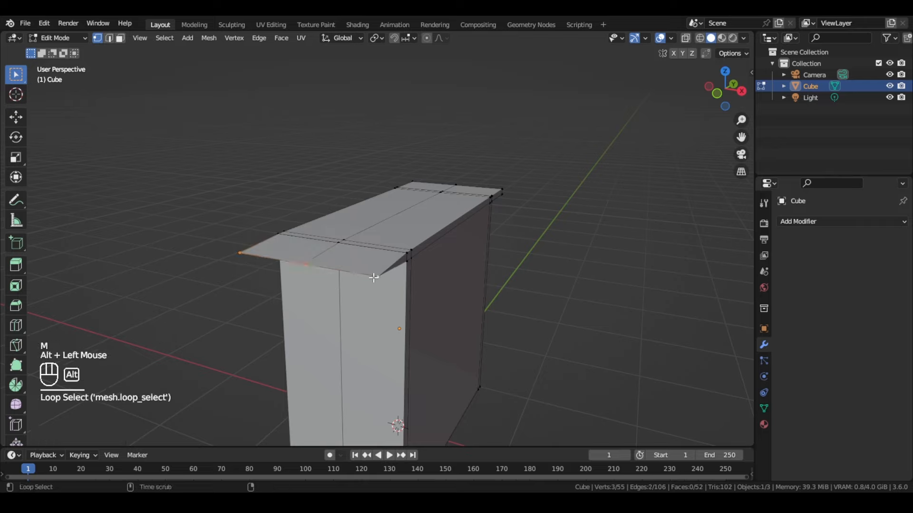
# - Scale the front overhang's outer edge along X to about 0.5
pyautogui.press('s')
pyautogui.press('x')
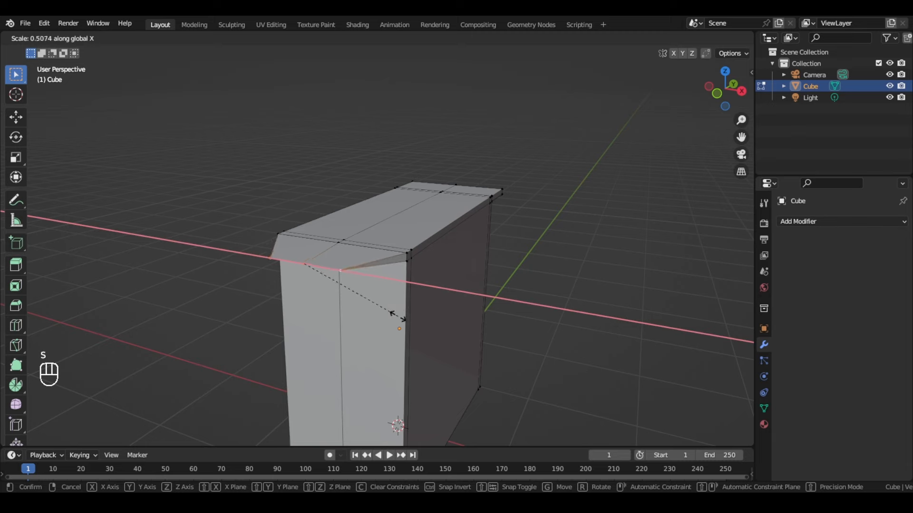
pyautogui.click(400, 316)
# - Merge the upper and lower vertices at the back overhang's +X corner at their center
pyautogui.scroll(-1, 411, 318)
pyautogui.moveTo(411, 318); pyautogui.dragTo(384, 285, button='middle')
pyautogui.click(354, 274)
pyautogui.keyDown('shift'); pyautogui.click(360, 277); pyautogui.keyUp('shift')
pyautogui.keyDown('shift'); pyautogui.click(363, 274); pyautogui.keyUp('shift')
pyautogui.scroll(1, 376, 293)
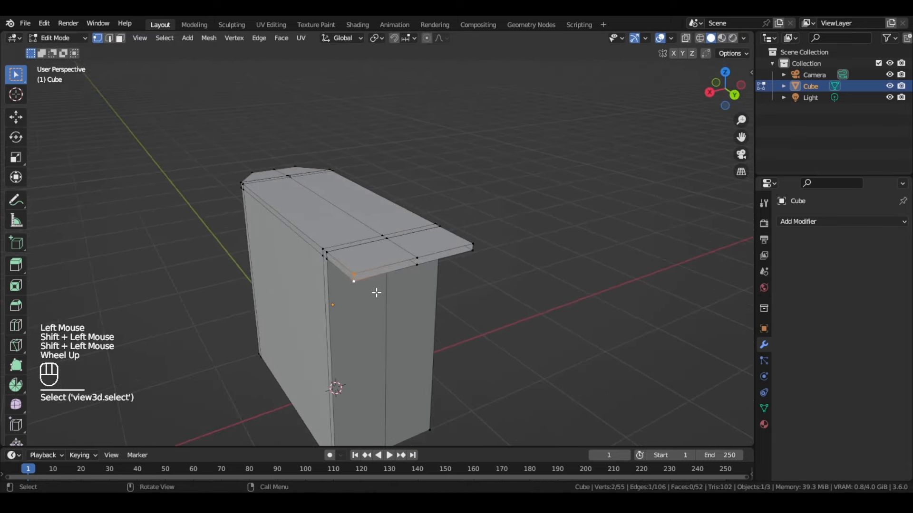
pyautogui.press('m')
pyautogui.click(377, 293)
# - Merge the middle vertex pair and the -X corner vertex pair of the back overhang's outer edge, each at its center
pyautogui.click(417, 259)
pyautogui.moveTo(416, 260); pyautogui.dragTo(424, 265)
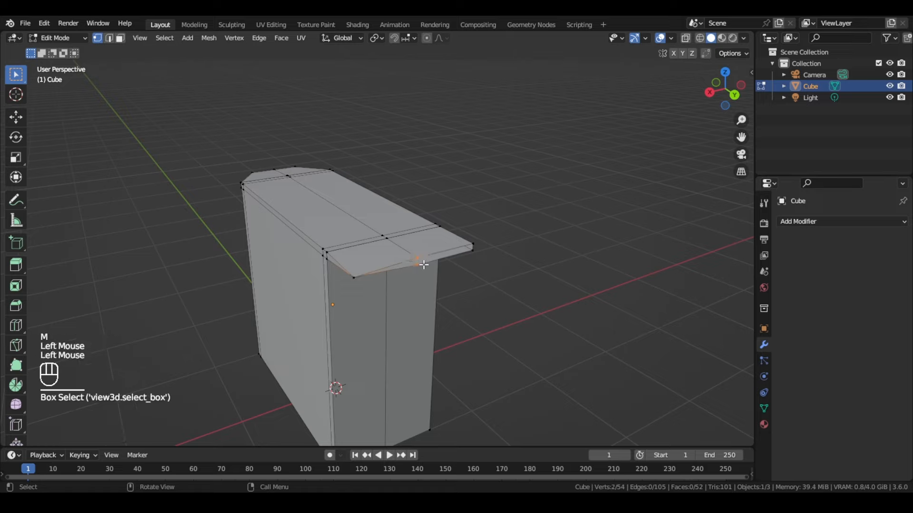
pyautogui.press('m')
pyautogui.click(424, 265)
pyautogui.click(474, 246)
pyautogui.press('m')
pyautogui.click(479, 253)
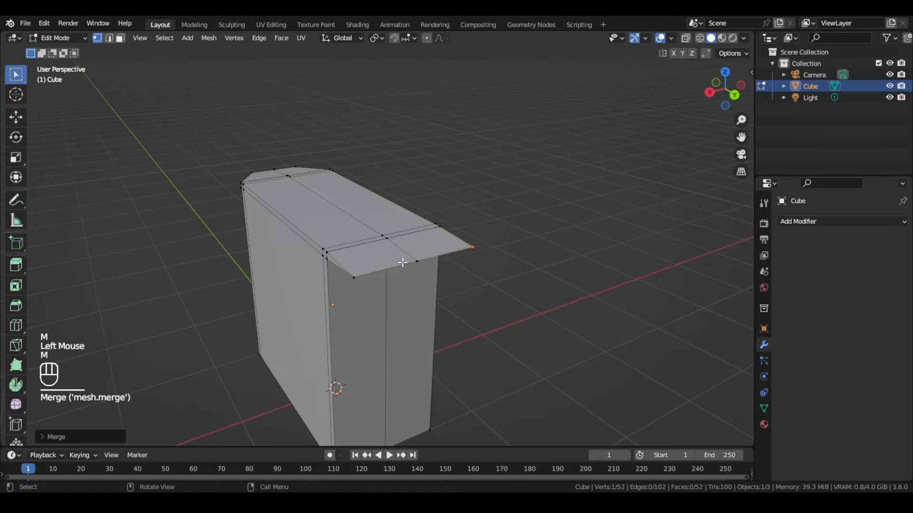
# - Select the back overhang's outer edge loop and scale it along X to about 0.5, matching the front overhang's taper
pyautogui.keyDown('alt'); pyautogui.click(390, 267); pyautogui.keyUp('alt')
pyautogui.press('s')
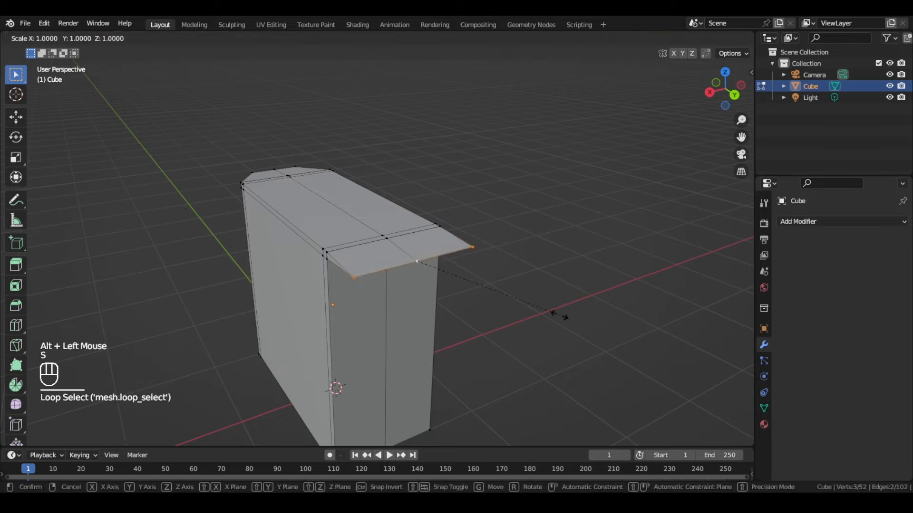
pyautogui.rightClick(555, 312)
pyautogui.press('KP_7')
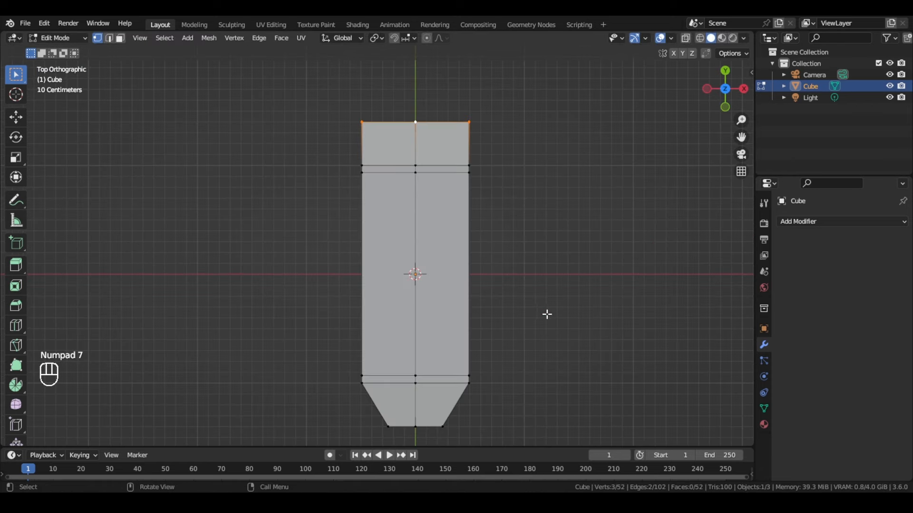
pyautogui.press('s')
pyautogui.press('x')
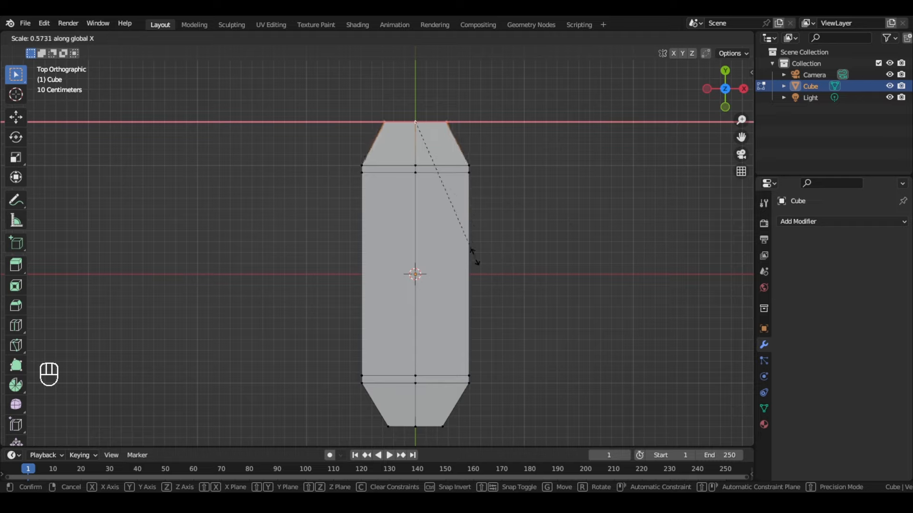
pyautogui.click(455, 236)
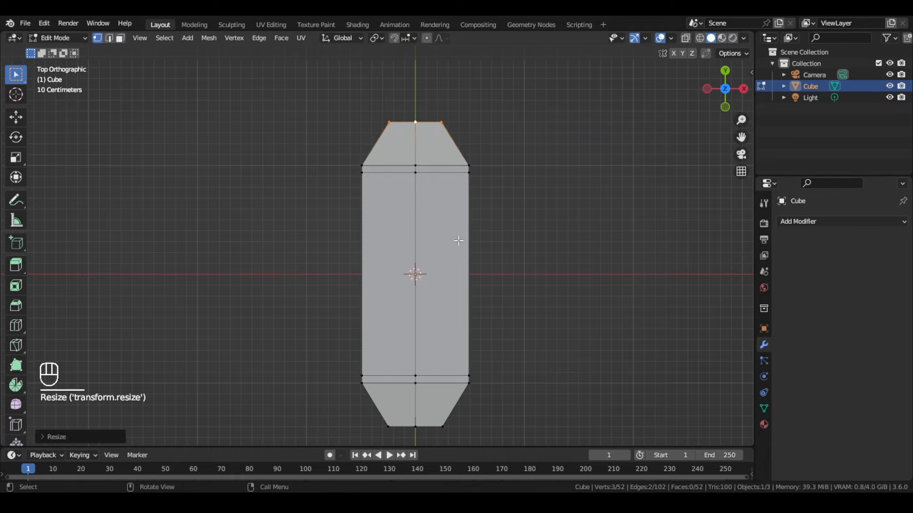
# - Add the front overhang's outer edge loop to the selection, together with the back one
pyautogui.moveTo(456, 236); pyautogui.dragTo(451, 173, button='middle')
pyautogui.keyDown('alt'); pyautogui.keyDown('shift'); pyautogui.click(309, 260); pyautogui.keyUp('shift'); pyautogui.keyUp('alt')
pyautogui.moveTo(308, 260); pyautogui.dragTo(396, 306, button='middle')
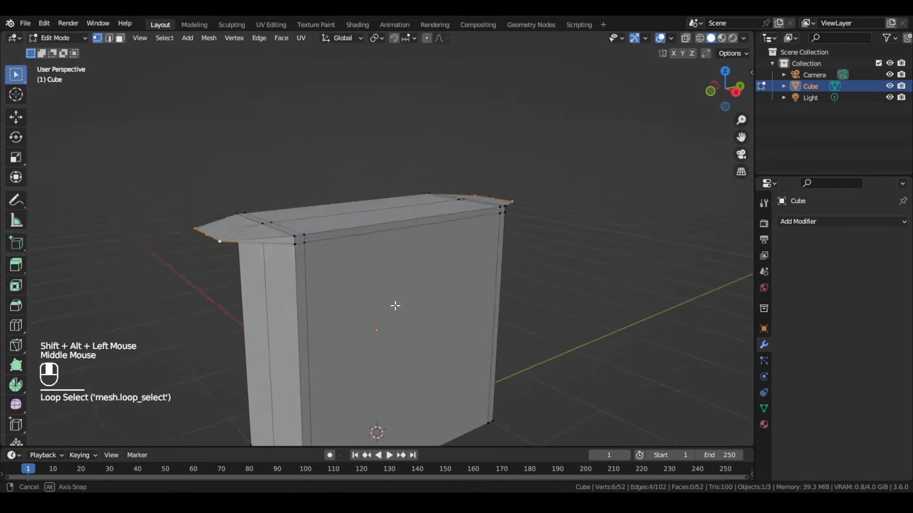
# - Try lowering the outer edges of both overhangs by about 0.34 m along Z
pyautogui.press('KP_3')
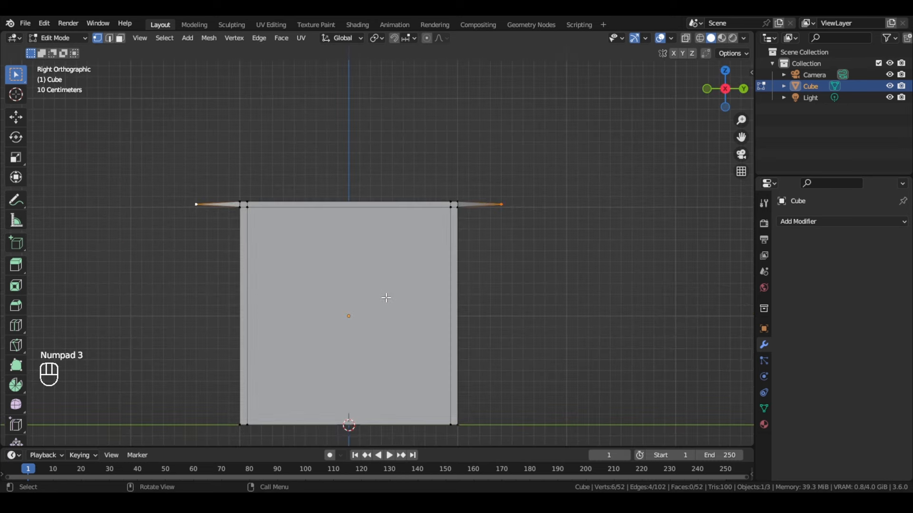
pyautogui.press('g')
pyautogui.press('z')
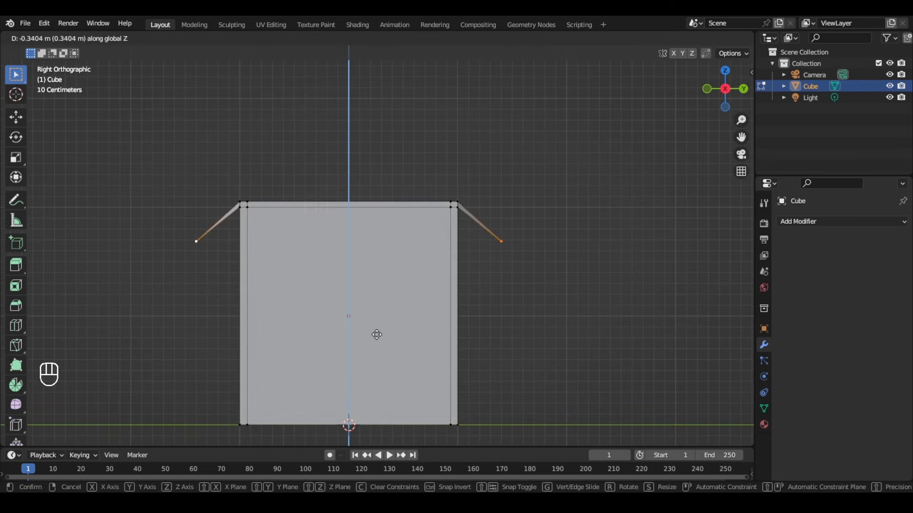
pyautogui.click(377, 334)
pyautogui.hotkey('ctrl', 'z')
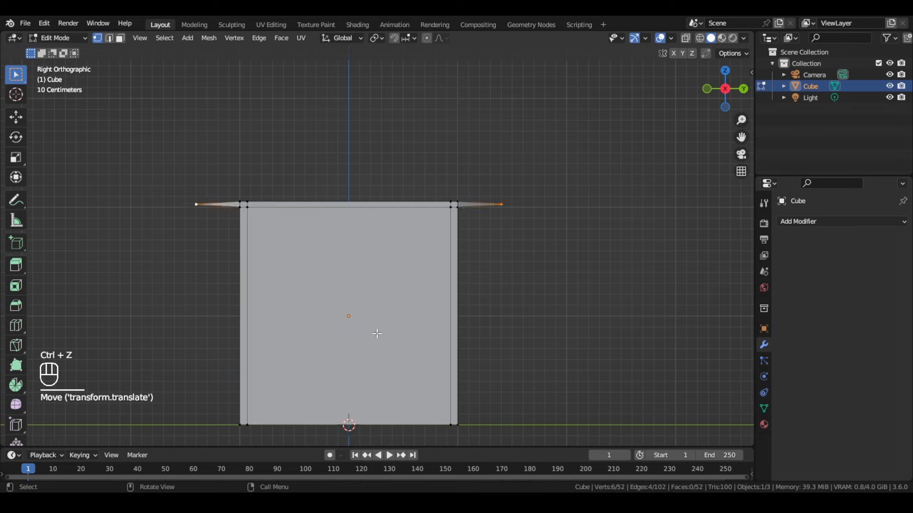
# - Return to Object Mode and add a Subdivision Surface modifier with viewport level 2
pyautogui.moveTo(377, 334); pyautogui.dragTo(423, 304, button='middle')
pyautogui.press('Tab')
pyautogui.scroll(-2, 432, 308)
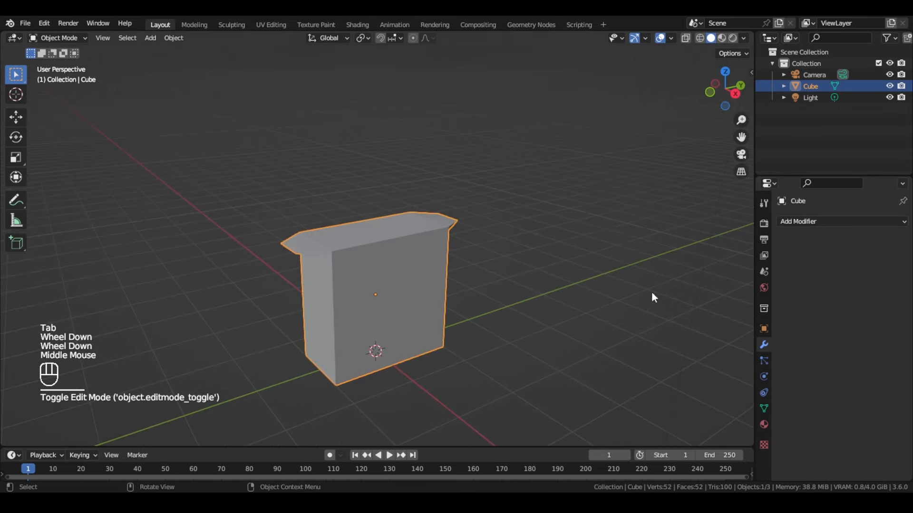
pyautogui.click(811, 229)
pyautogui.click(685, 427)
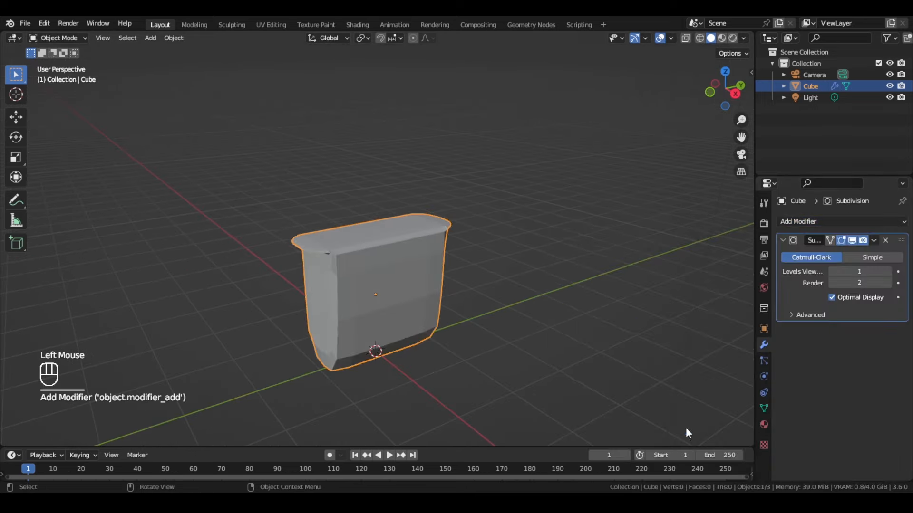
pyautogui.scroll(3, 272, 272)
pyautogui.click(887, 272)
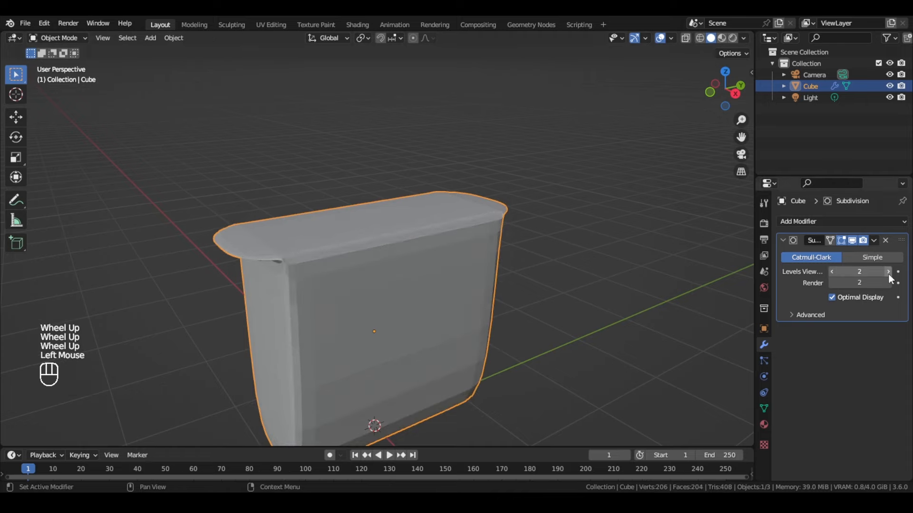
# - In Edit Mode, move both overhangs' outer edges down along Z by roughly a quarter of the block's height
pyautogui.moveTo(290, 273); pyautogui.dragTo(271, 290, button='middle')
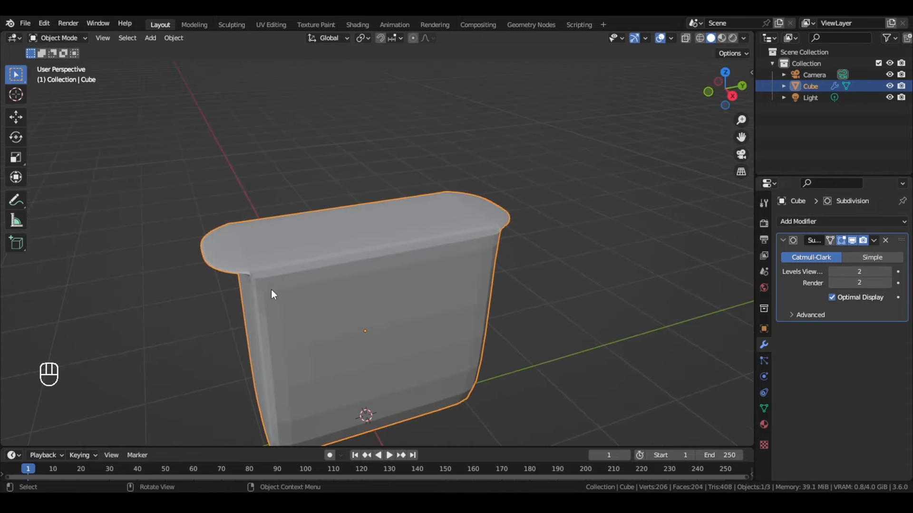
pyautogui.press('Tab')
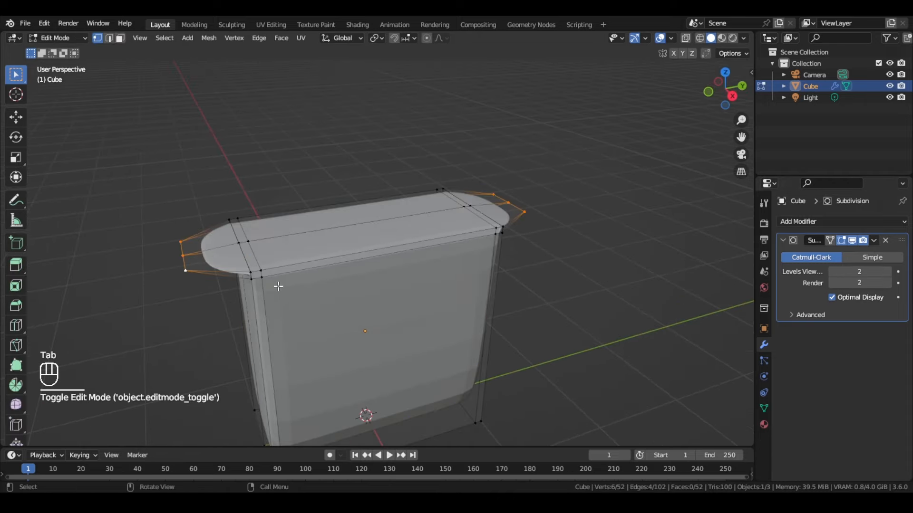
pyautogui.press('g')
pyautogui.press('z')
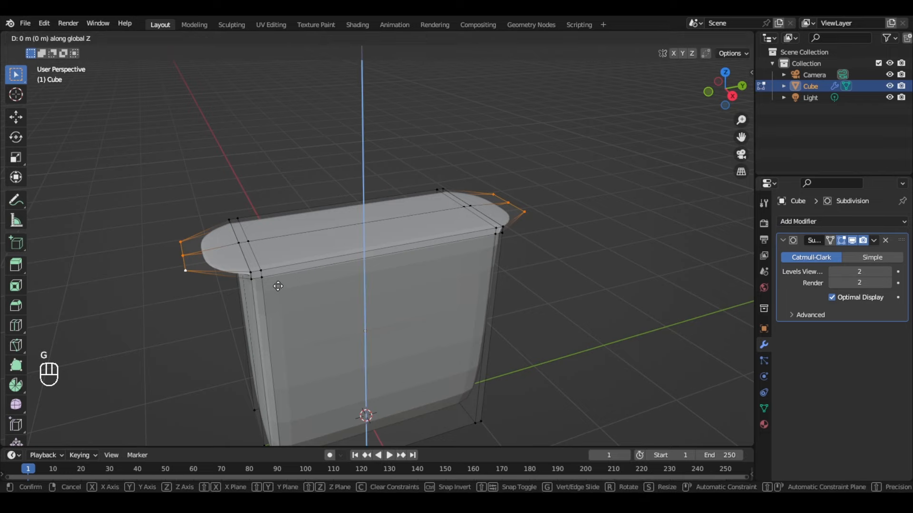
pyautogui.click(292, 346)
# - Scale the lowered outer edges along Y to about 0.77, bringing both flaps close to the block's ends
pyautogui.press('KP_3')
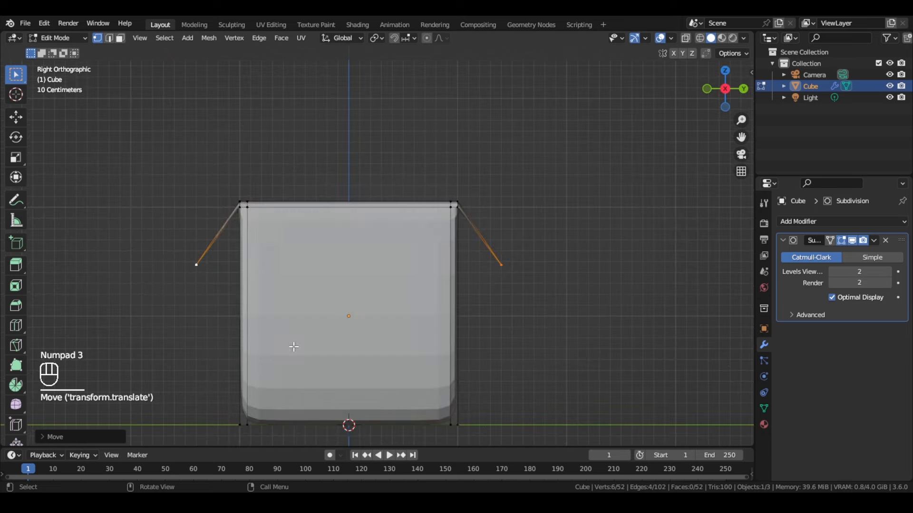
pyautogui.press('s')
pyautogui.press('y')
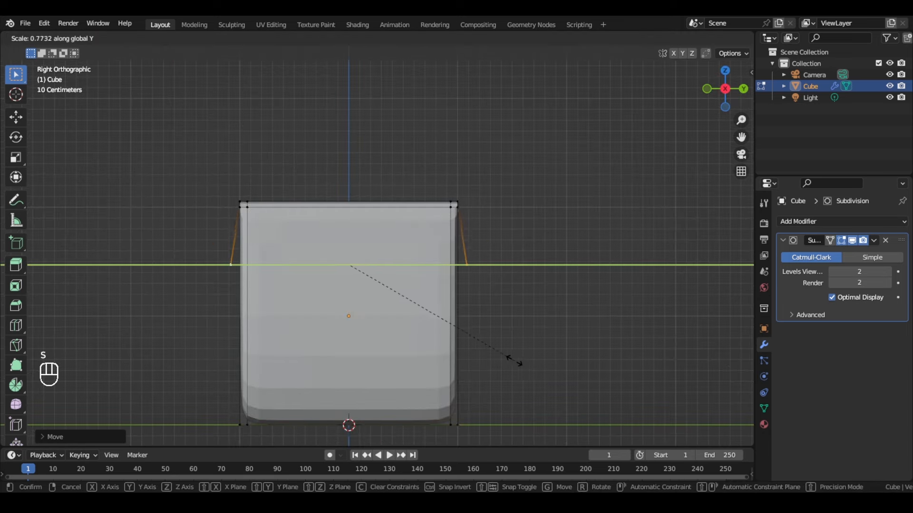
pyautogui.click(515, 361)
# - Return to Object Mode and apply smooth shading to the object
pyautogui.moveTo(515, 360); pyautogui.dragTo(321, 298, button='middle')
pyautogui.scroll(2, 366, 333)
pyautogui.click(321, 298)
pyautogui.press('Tab')
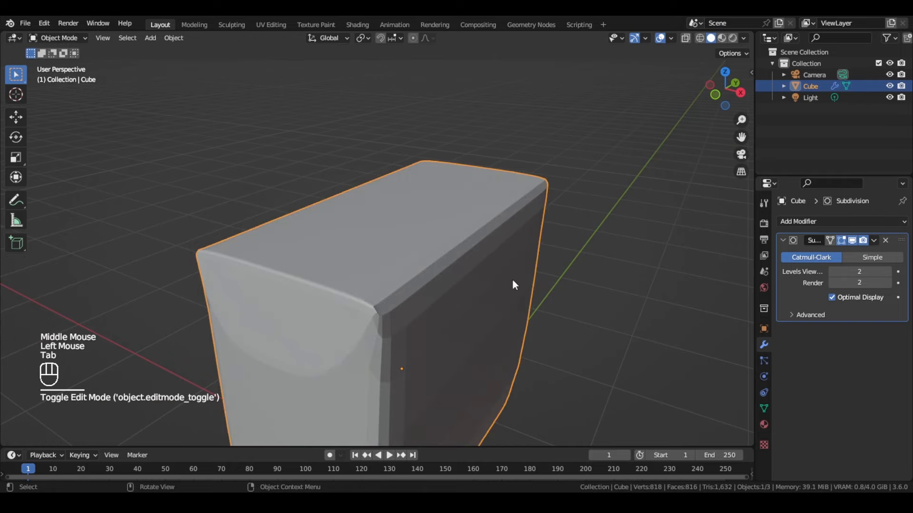
pyautogui.rightClick(411, 269)
pyautogui.click(410, 269)
# - Enter Edit Mode on the object with its front end in view
pyautogui.scroll(-2, 415, 272)
pyautogui.moveTo(414, 272); pyautogui.dragTo(433, 245, button='middle')
pyautogui.press('Tab')
# - Try adding a lengthwise loop cut through the +X half of the slab and front flap
pyautogui.hotkey('ctrl', 'r')
pyautogui.click(434, 244)
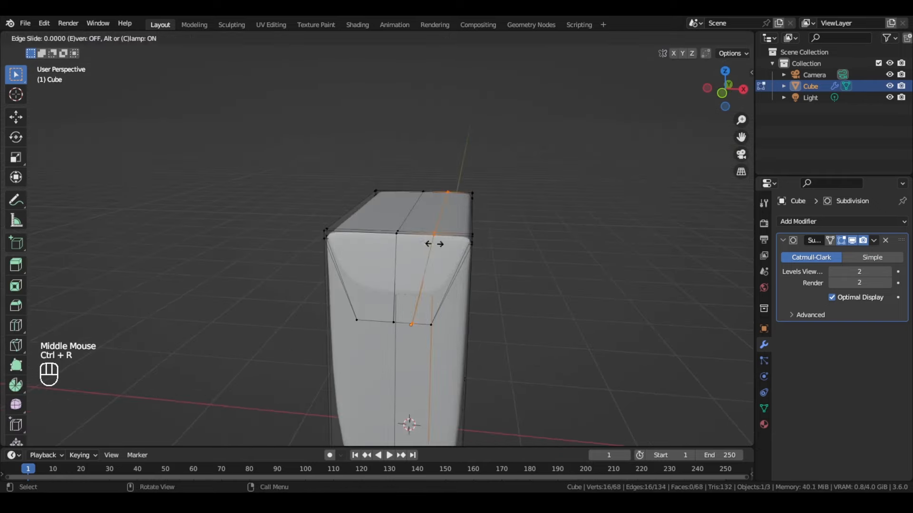
pyautogui.click(431, 246)
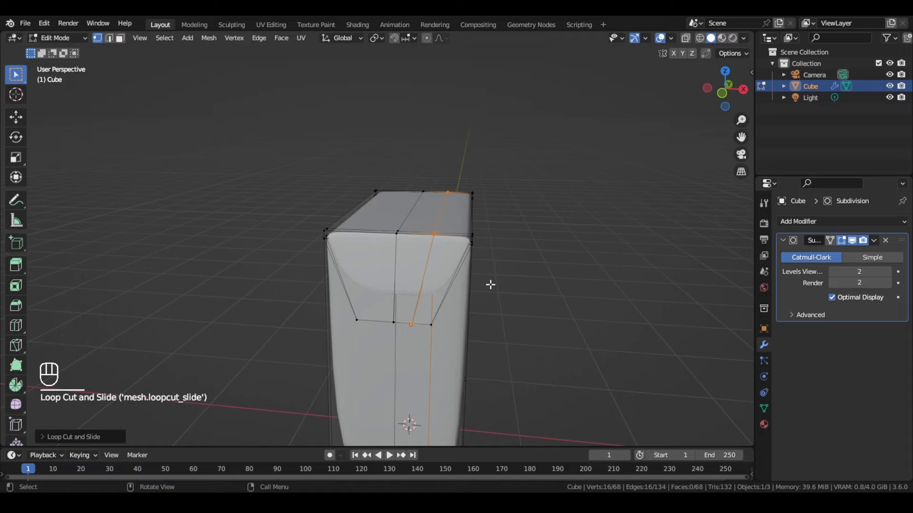
pyautogui.hotkey('ctrl', 'z')
# - Add a horizontal loop cut to the front flap and slide it close to the flap's lower edge
pyautogui.hotkey('ctrl', 'r')
pyautogui.click(428, 274)
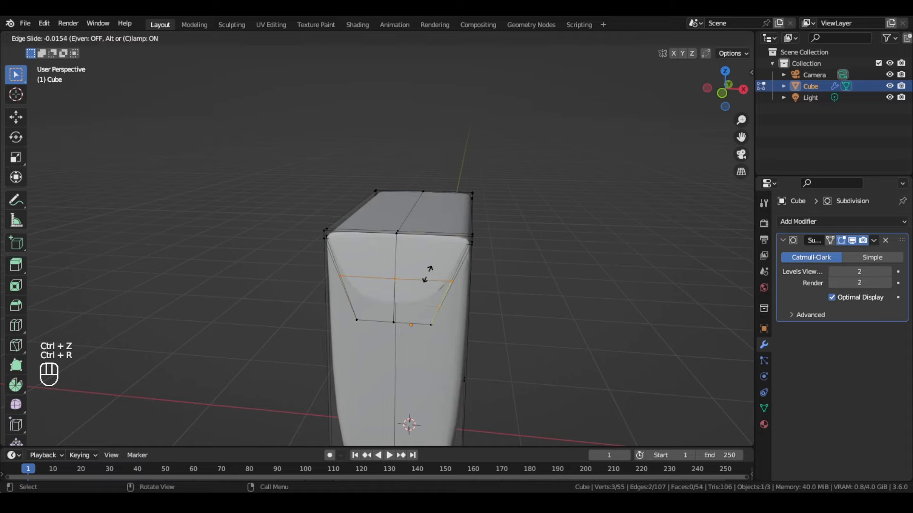
pyautogui.click(407, 312)
# - Add a horizontal loop cut to the back flap and slide it about 0.75 toward the flap's lower edge
pyautogui.moveTo(487, 329); pyautogui.dragTo(375, 275, button='middle')
pyautogui.hotkey('ctrl', 'r')
pyautogui.click(372, 255)
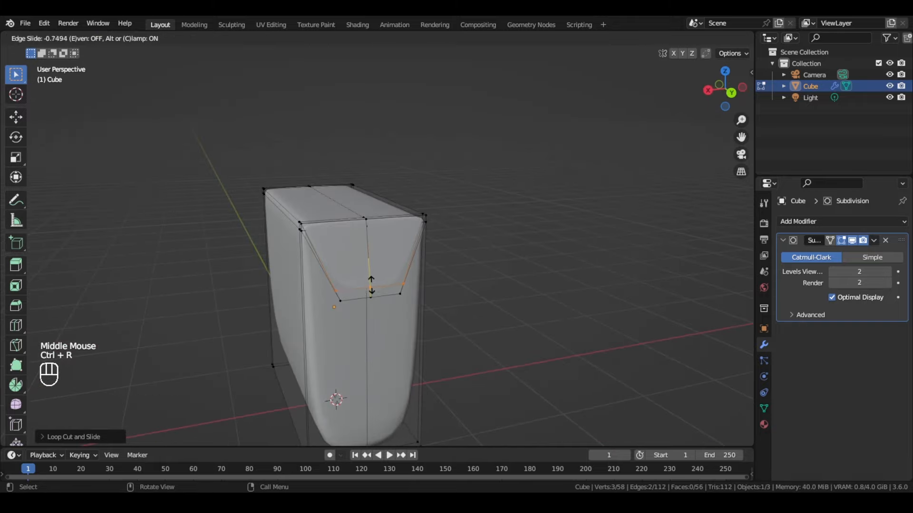
pyautogui.click(371, 288)
# - Select the lower edges and adjacent loop cuts of both flaps and scale them narrower along X
pyautogui.press('Tab')
pyautogui.scroll(-2, 385, 309)
pyautogui.moveTo(385, 310); pyautogui.dragTo(518, 287, button='middle')
pyautogui.scroll(2, 394, 299)
pyautogui.moveTo(394, 300); pyautogui.dragTo(285, 304, button='middle')
pyautogui.press('Tab')
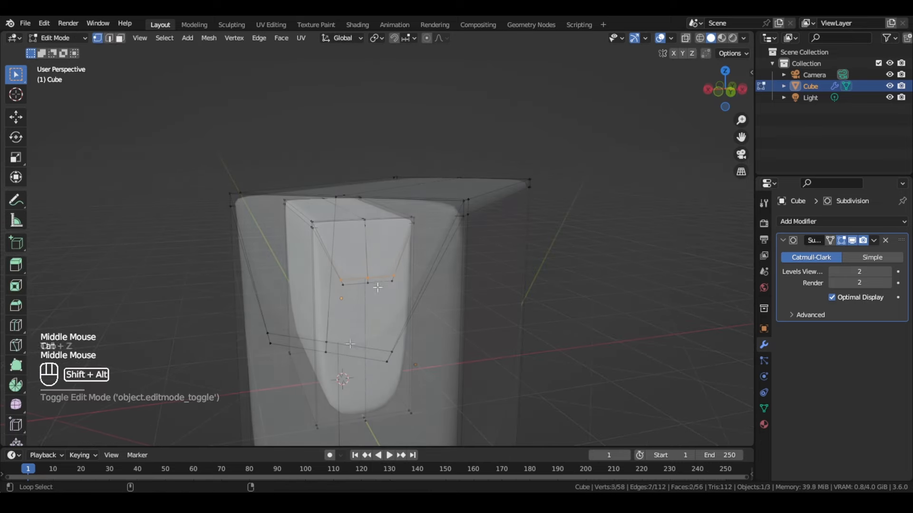
pyautogui.keyDown('alt'); pyautogui.keyDown('shift'); pyautogui.click(336, 357); pyautogui.keyUp('shift'); pyautogui.keyUp('alt')
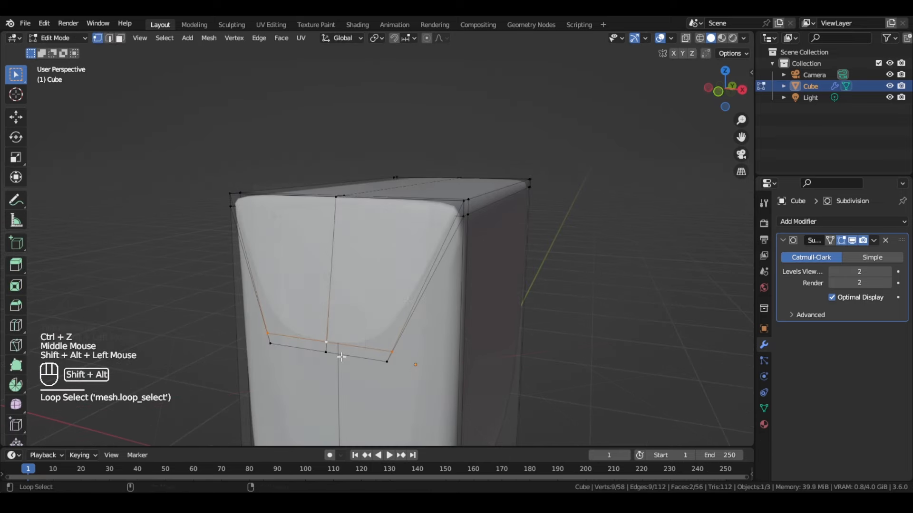
pyautogui.keyDown('alt'); pyautogui.keyDown('shift'); pyautogui.click(410, 366); pyautogui.keyUp('shift'); pyautogui.keyUp('alt')
pyautogui.press('s')
pyautogui.press('x')
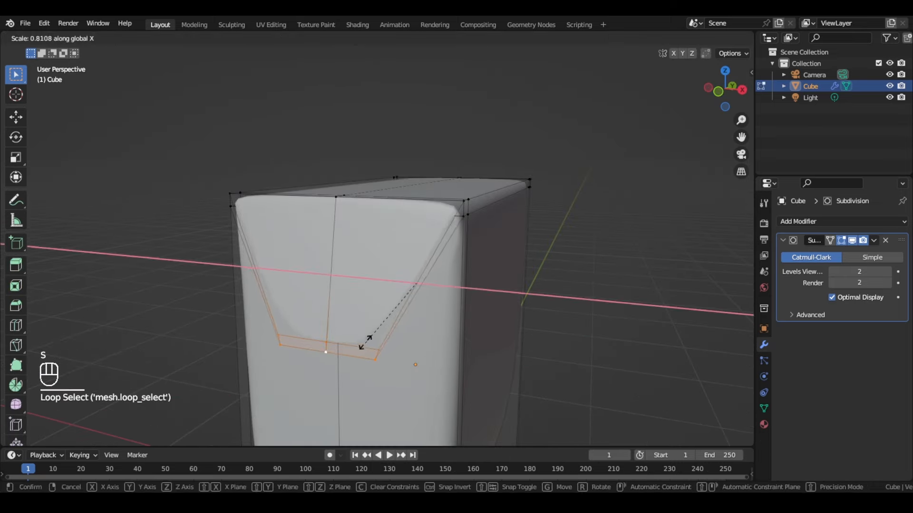
pyautogui.click(419, 304)
# - Add another horizontal loop cut around the front flap, about halfway down its length
pyautogui.moveTo(422, 306); pyautogui.dragTo(338, 295, button='middle')
pyautogui.press('Tab')
pyautogui.scroll(2, 106, 282)
pyautogui.scroll(1, 106, 282)
pyautogui.moveTo(106, 282); pyautogui.dragTo(298, 337, button='middle')
pyautogui.press('Tab')
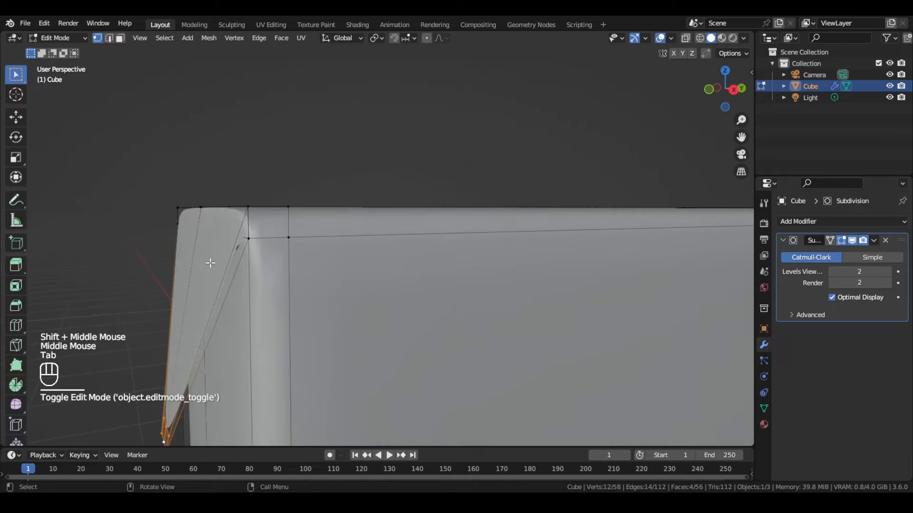
pyautogui.hotkey('ctrl', 'r')
pyautogui.click(235, 241)
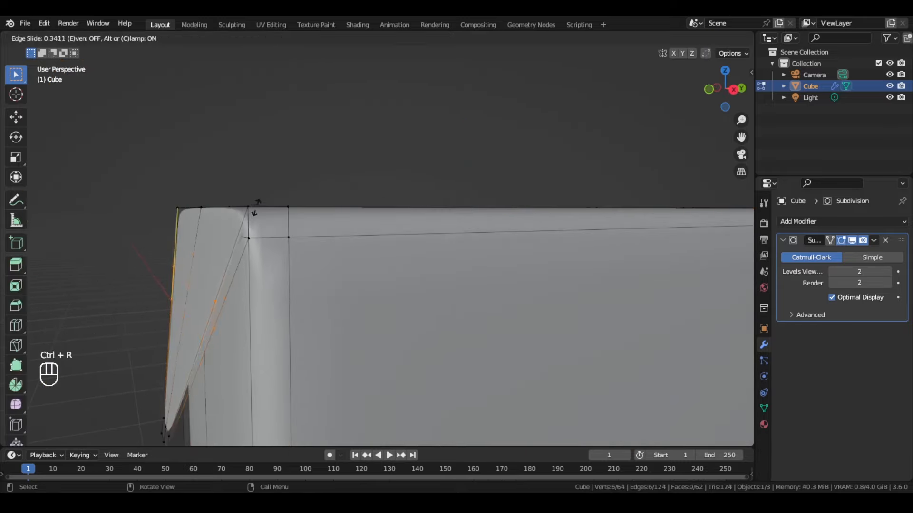
pyautogui.click(236, 235)
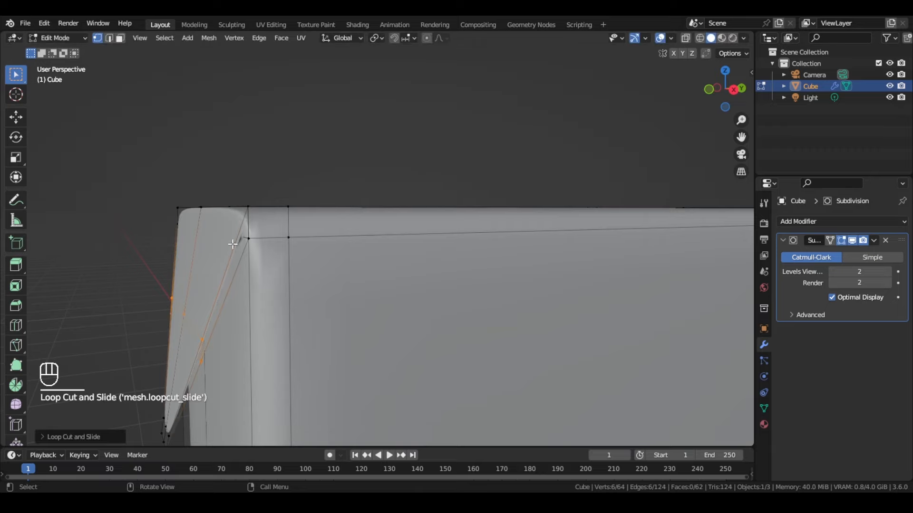
# - Select the three outer-side vertices of the front flap's new loop and edge-slide them up close to the slab
pyautogui.click(198, 326)
pyautogui.keyDown('alt'); pyautogui.click(173, 295); pyautogui.keyUp('alt')
pyautogui.keyDown('shift'); pyautogui.click(174, 304); pyautogui.keyUp('shift')
pyautogui.keyDown('shift'); pyautogui.click(172, 300); pyautogui.keyUp('shift')
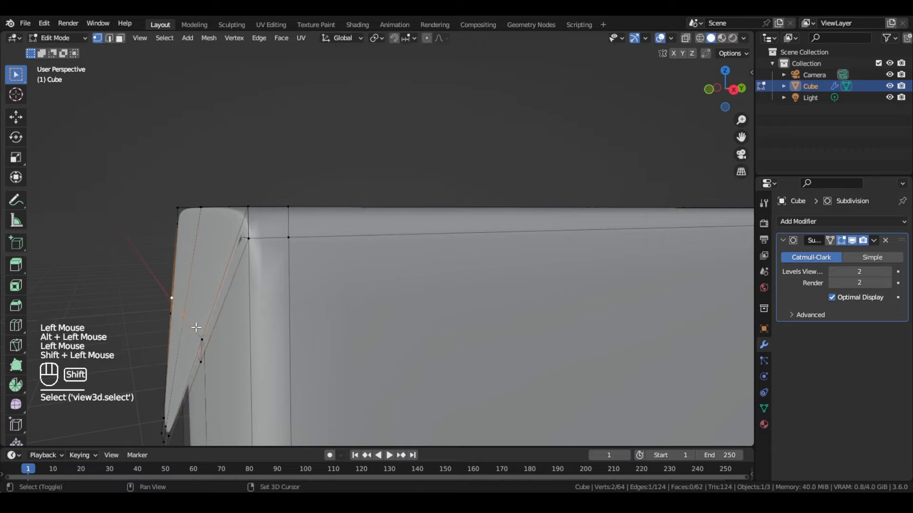
pyautogui.keyDown('shift'); pyautogui.click(202, 339); pyautogui.keyUp('shift')
pyautogui.press('g')
pyautogui.press('g')
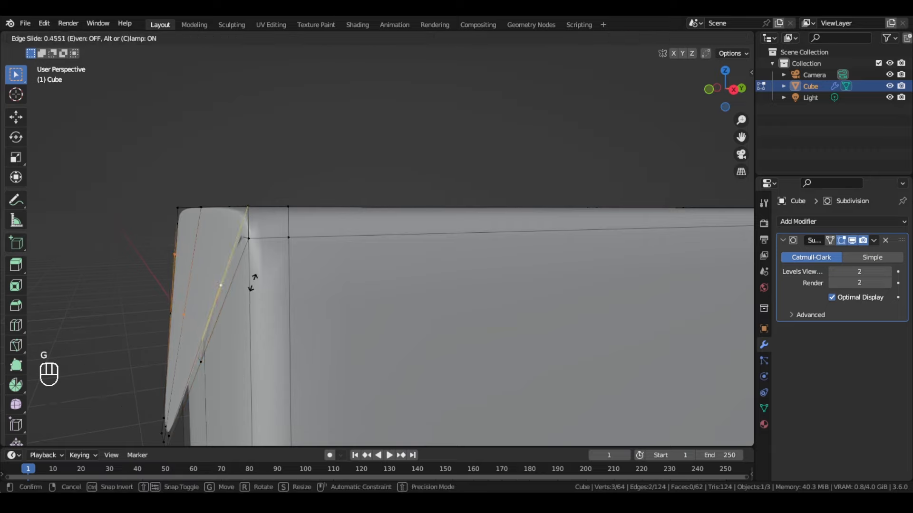
pyautogui.click(252, 249)
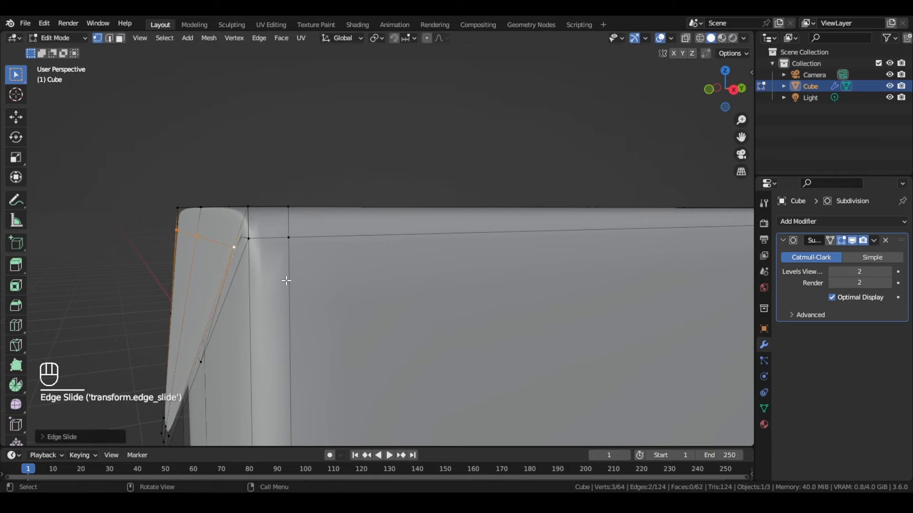
# - Move the front flap's three selected vertices about 0.03 m outward along negative Y and 0.04 m up
pyautogui.press('KP_3')
pyautogui.scroll(2, 285, 279)
pyautogui.press('g')
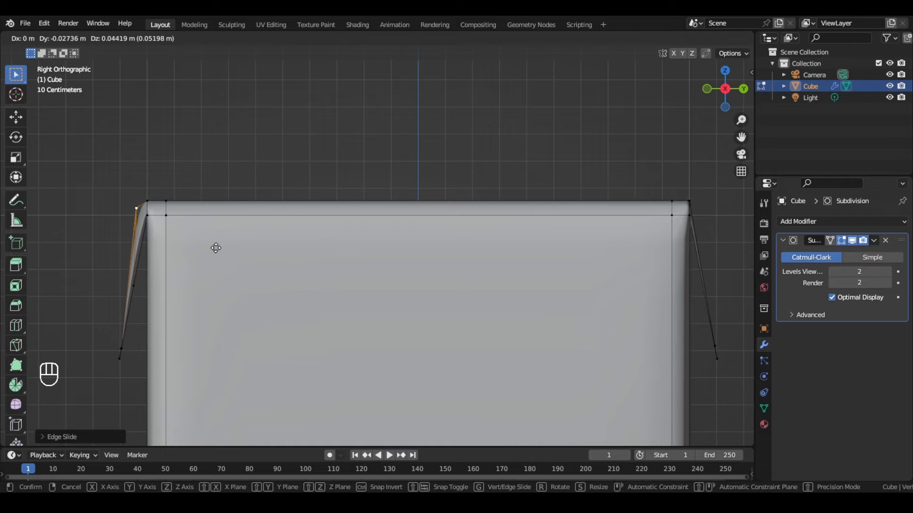
pyautogui.press('Tab')
pyautogui.moveTo(193, 254); pyautogui.dragTo(243, 264, button='middle')
pyautogui.scroll(-3, 244, 264)
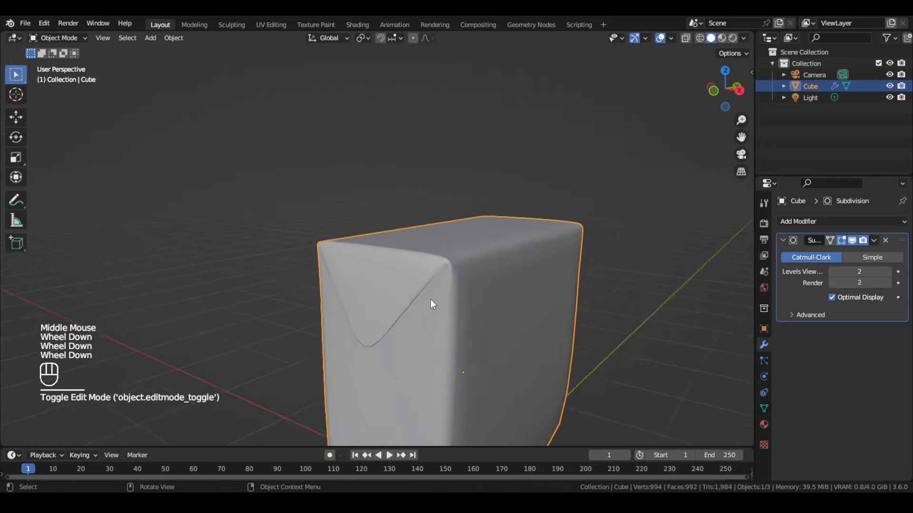
pyautogui.moveTo(432, 304)
pyautogui.mouseDown(button='middle')
pyautogui.moveTo(489, 320)
pyautogui.moveTo(434, 312)
pyautogui.mouseUp(button='middle')
pyautogui.scroll(2, 353, 285)
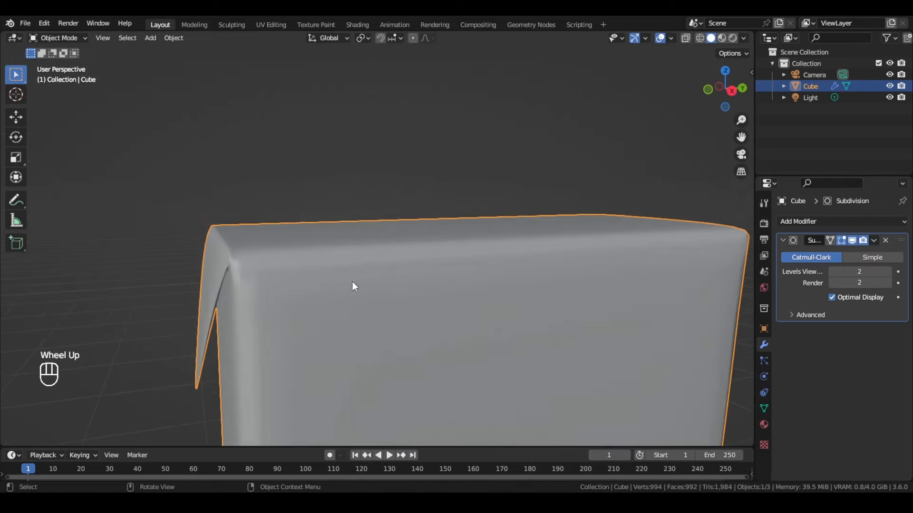
pyautogui.moveTo(353, 287); pyautogui.dragTo(381, 290, button='middle')
# - Lower the Subdivision modifier's viewport and render levels to 1
pyautogui.press('Tab')
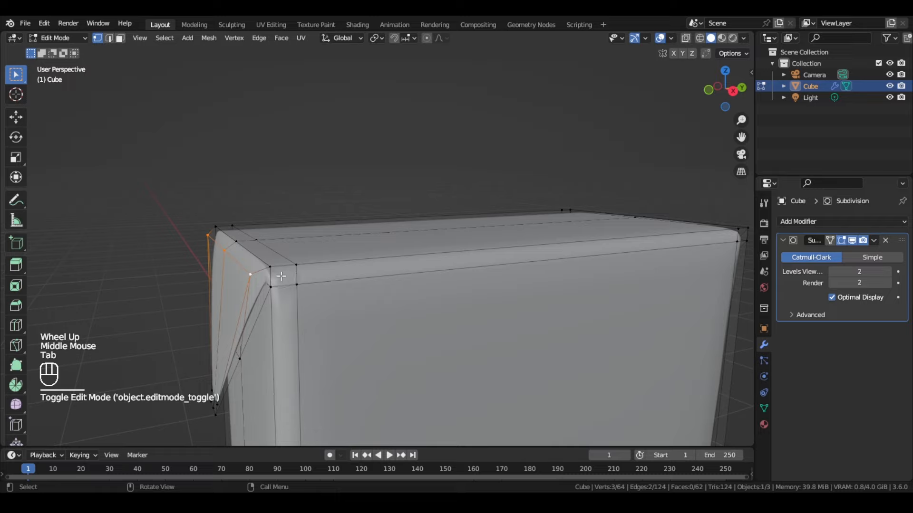
pyautogui.click(831, 274)
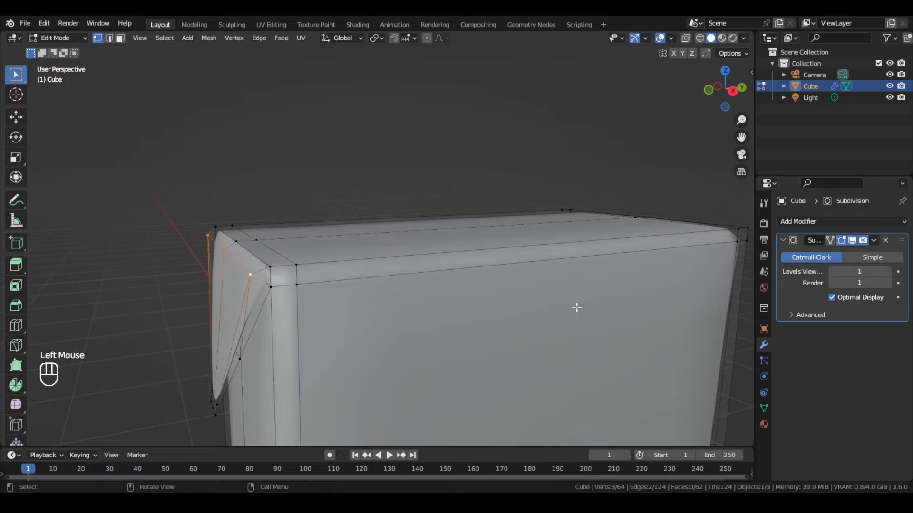
pyautogui.moveTo(373, 300); pyautogui.dragTo(440, 302, button='middle')
pyautogui.press('Tab')
pyautogui.scroll(-2, 413, 301)
pyautogui.press('Tab')
# - Add a horizontal loop cut around the back flap and edge-slide its three outer-side vertices up close to the slab
pyautogui.hotkey('ctrl', 'r')
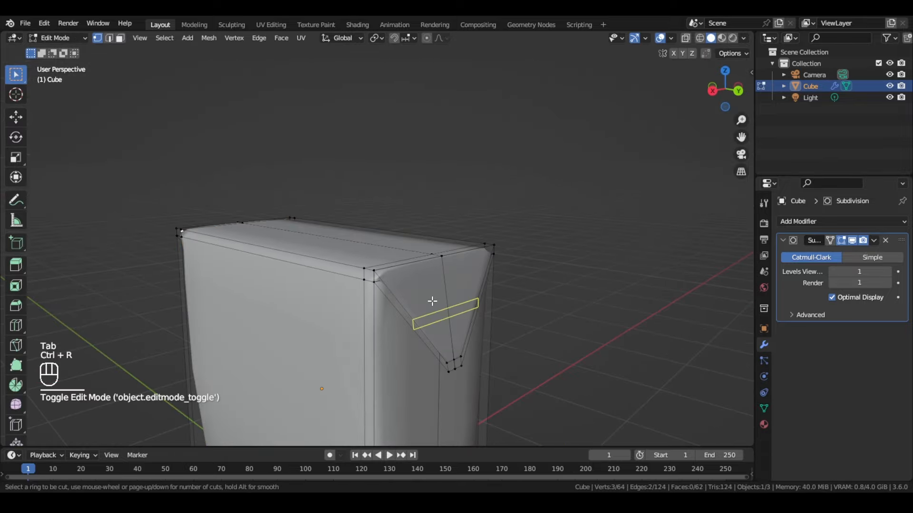
pyautogui.click(434, 301)
pyautogui.keyDown('shift'); pyautogui.click(450, 309); pyautogui.keyUp('shift')
pyautogui.moveTo(469, 297); pyautogui.dragTo(483, 320, button='middle')
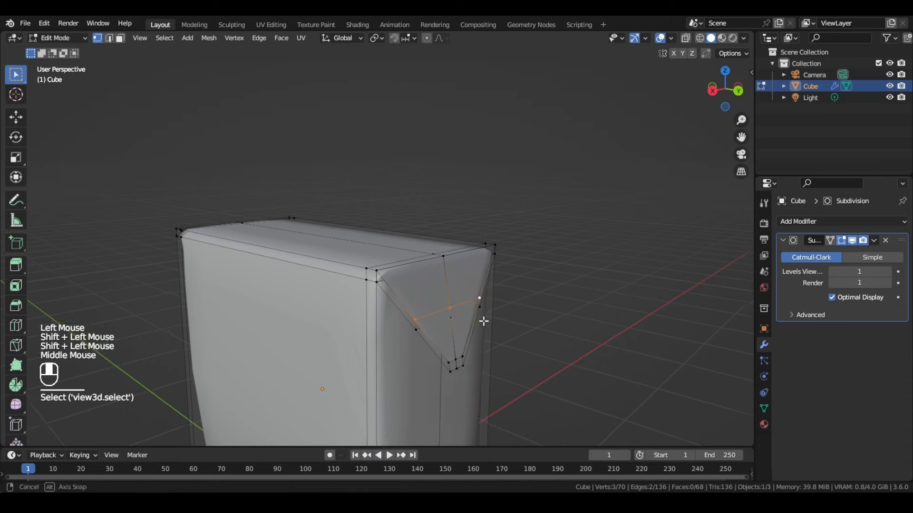
pyautogui.press('KP_3')
pyautogui.scroll(2, 630, 272)
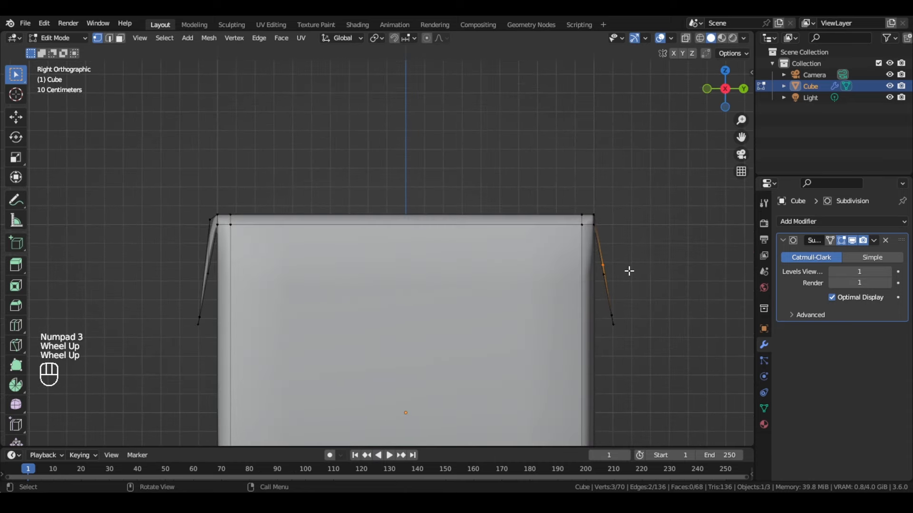
pyautogui.press('g')
pyautogui.press('g')
pyautogui.click(626, 233)
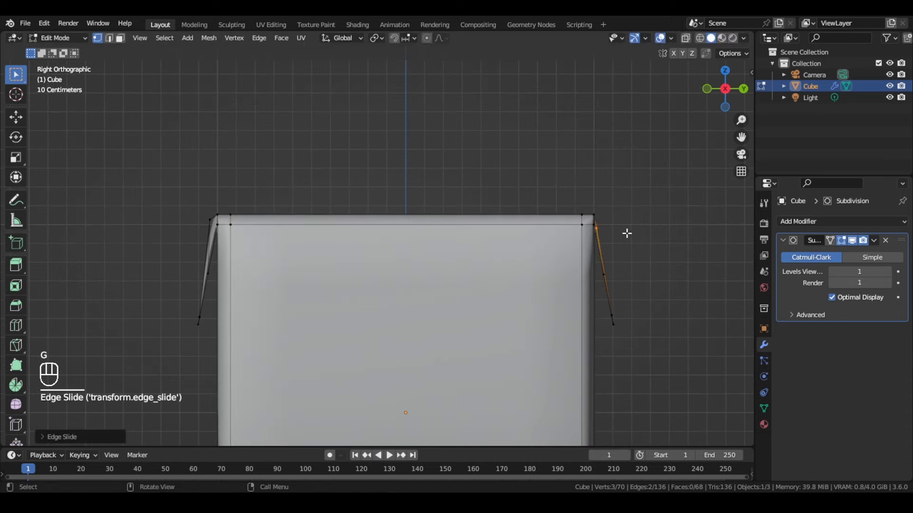
# - Move the back flap's three selected vertices about 0.03 m outward along Y and 0.06 m up
pyautogui.press('g')
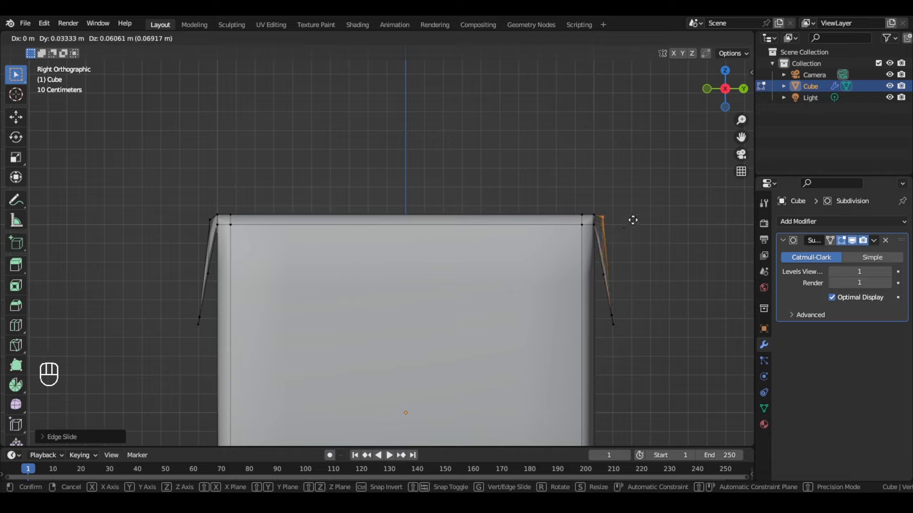
pyautogui.click(631, 220)
pyautogui.press('Tab')
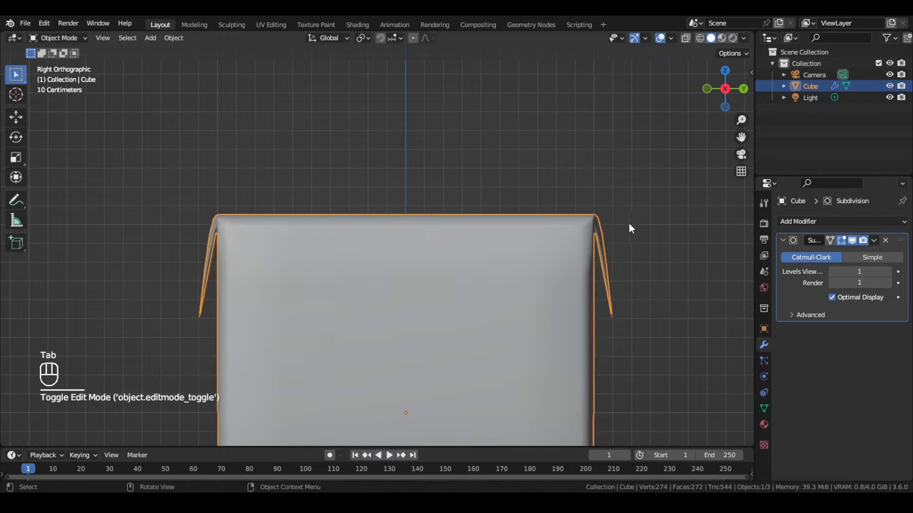
pyautogui.scroll(-2, 618, 267)
pyautogui.moveTo(618, 268); pyautogui.dragTo(462, 271, button='middle')
pyautogui.scroll(4, 358, 285)
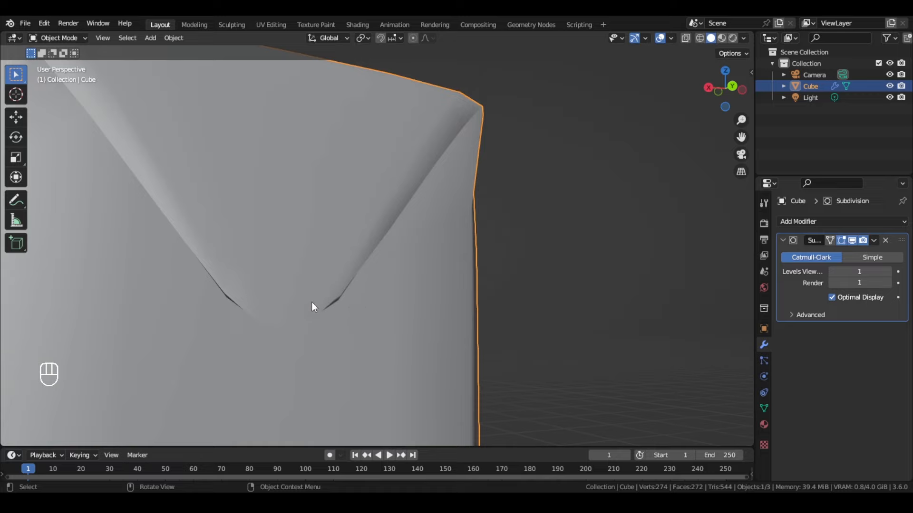
# - Select the two outer-side edges running across the back flap just above its lower tip
pyautogui.press('Tab')
pyautogui.moveTo(312, 305); pyautogui.dragTo(580, 278, button='middle')
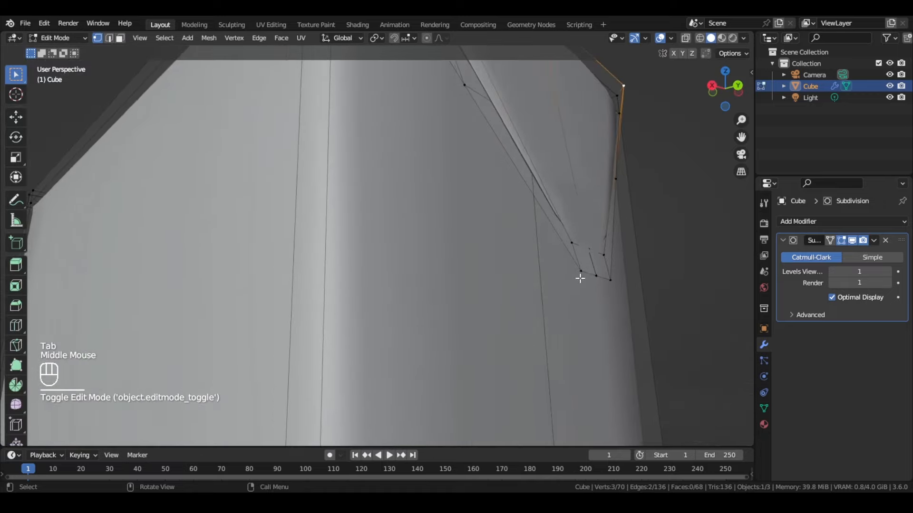
pyautogui.keyDown('alt'); pyautogui.click(582, 244); pyautogui.keyUp('alt')
pyautogui.keyDown('alt'); pyautogui.click(581, 247); pyautogui.keyUp('alt')
pyautogui.scroll(2, 585, 260)
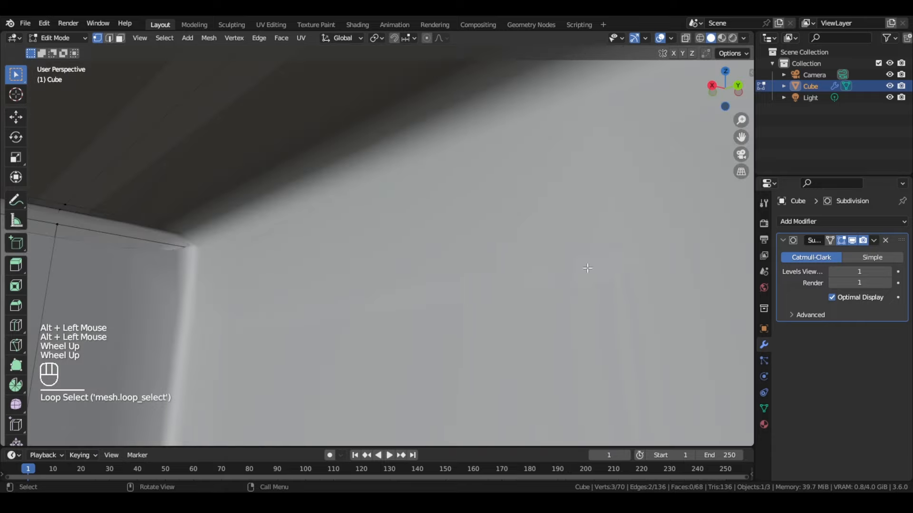
pyautogui.keyDown('shift'); pyautogui.moveTo(587, 265); pyautogui.dragTo(440, 286, button='middle'); pyautogui.keyUp('shift')
pyautogui.scroll(-1, 440, 326)
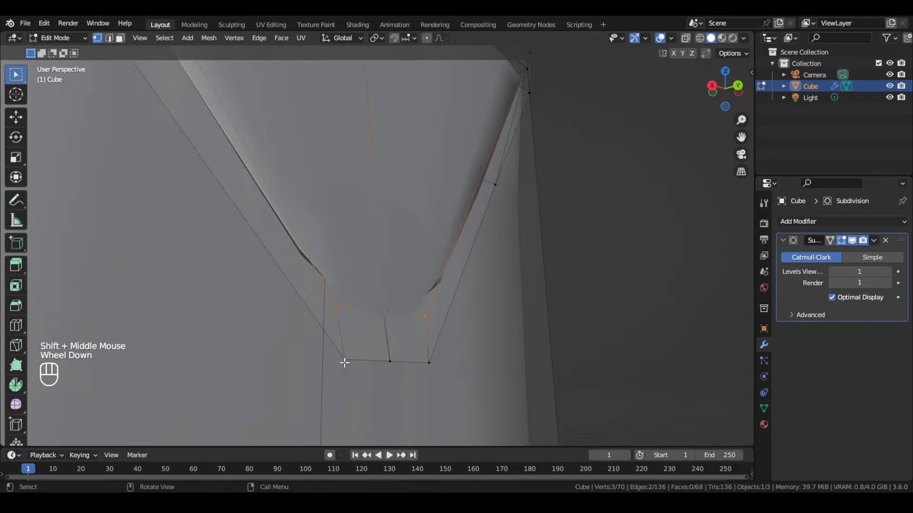
pyautogui.click(352, 313)
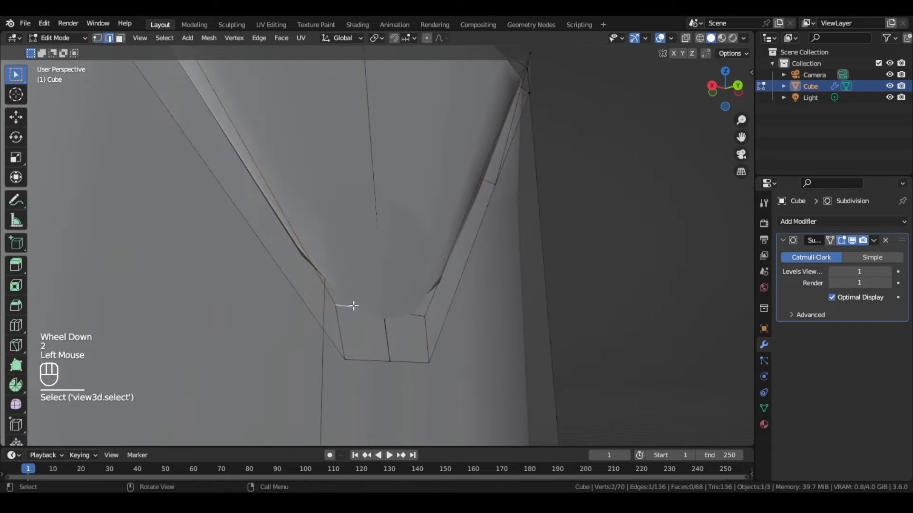
pyautogui.keyDown('alt'); pyautogui.click(354, 306); pyautogui.keyUp('alt')
# - Try to move the back flap's selected tip edges outward without an axis constraint
pyautogui.press('g')
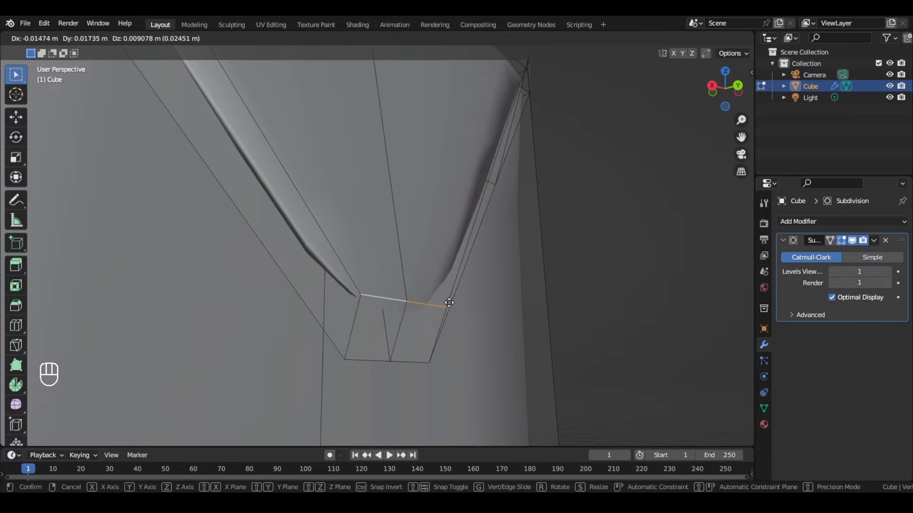
pyautogui.click(449, 303)
pyautogui.moveTo(444, 304); pyautogui.dragTo(444, 304, button='middle')
pyautogui.press('KP_Decimal')
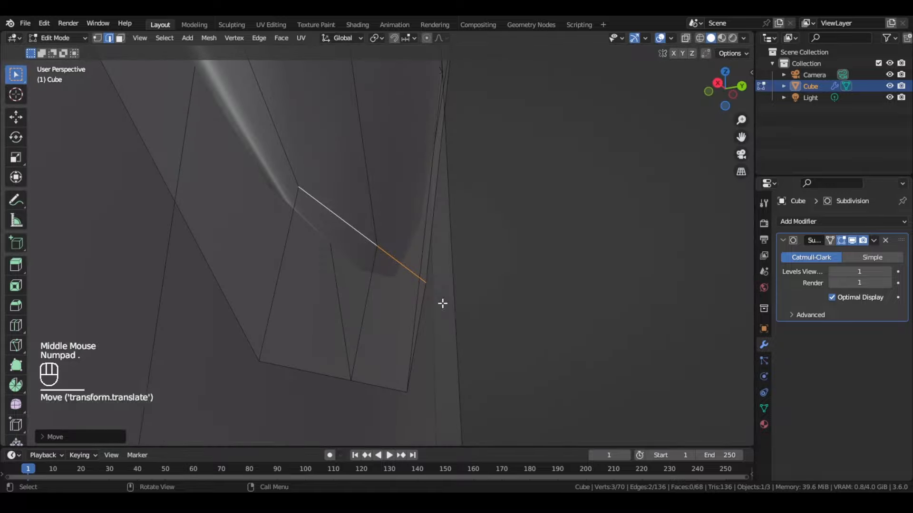
pyautogui.moveTo(333, 291)
pyautogui.mouseDown(button='middle')
pyautogui.moveTo(381, 298)
pyautogui.moveTo(391, 314)
pyautogui.moveTo(328, 315)
pyautogui.moveTo(356, 308)
pyautogui.moveTo(386, 279)
pyautogui.moveTo(316, 293)
pyautogui.mouseUp(button='middle')
pyautogui.scroll(-3, 331, 317)
pyautogui.hotkey('ctrl', 'z')
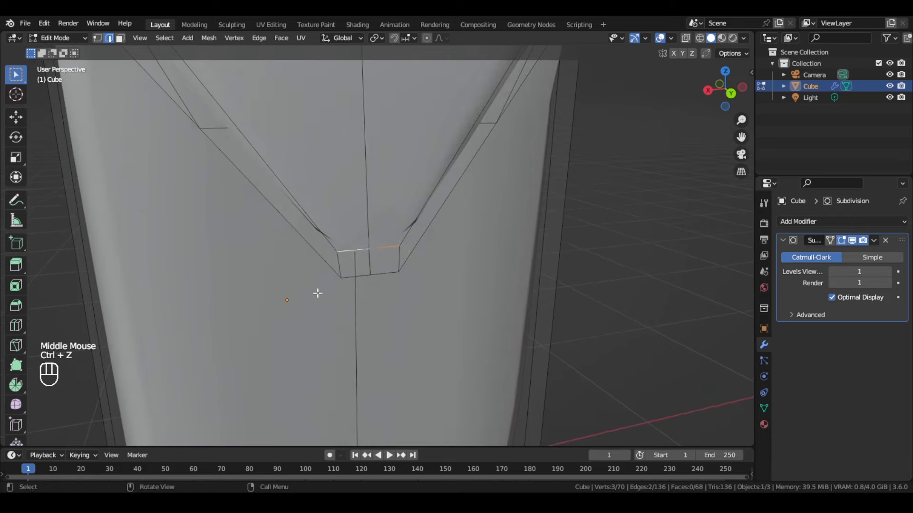
# - Move the back flap's selected tip edges outward about 0.02 m along the Y axis
pyautogui.press('g')
pyautogui.press('z')
pyautogui.press('y')
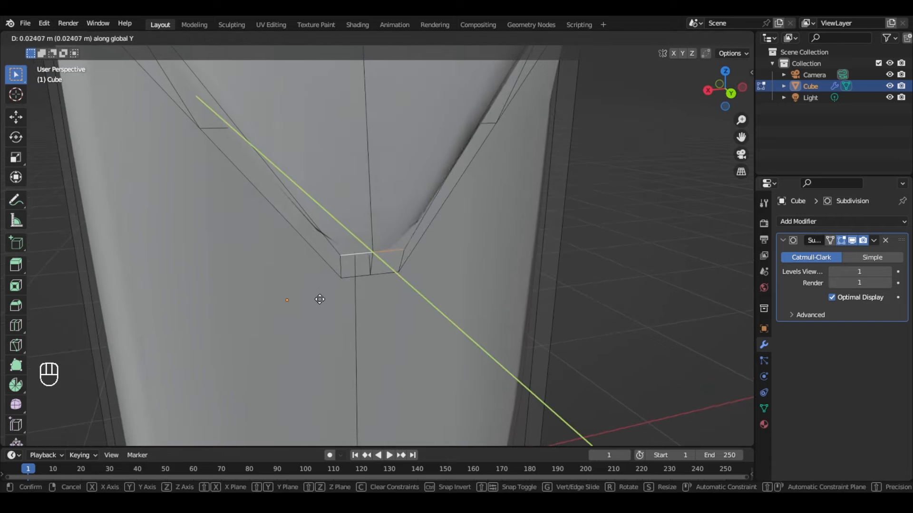
pyautogui.click(320, 299)
pyautogui.scroll(-2, 322, 302)
pyautogui.moveTo(322, 302); pyautogui.dragTo(423, 290, button='middle')
pyautogui.scroll(-1, 116, 282)
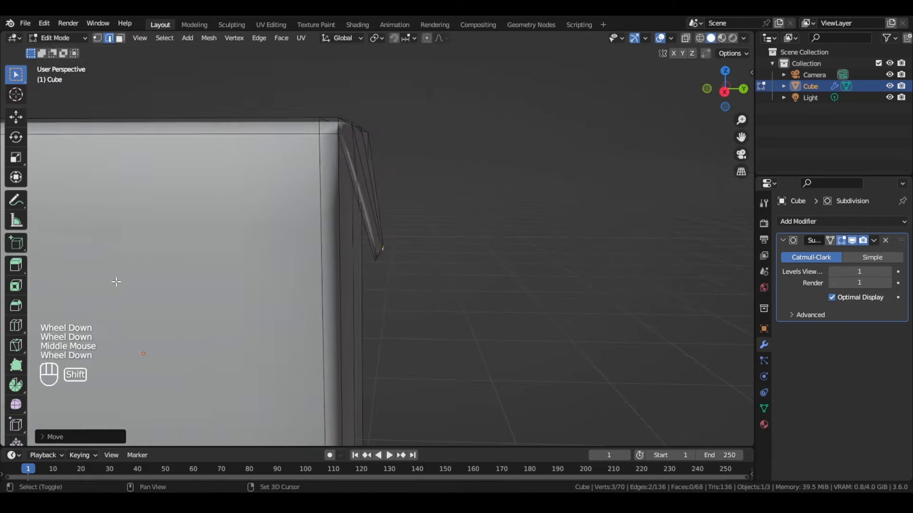
# - Select the matching outer-side edges at the front flap's tip and move them slightly outward along negative Y
pyautogui.keyDown('shift'); pyautogui.moveTo(116, 282); pyautogui.dragTo(568, 306, button='middle'); pyautogui.keyUp('shift')
pyautogui.scroll(3, 346, 285)
pyautogui.moveTo(346, 285); pyautogui.dragTo(322, 315, button='middle')
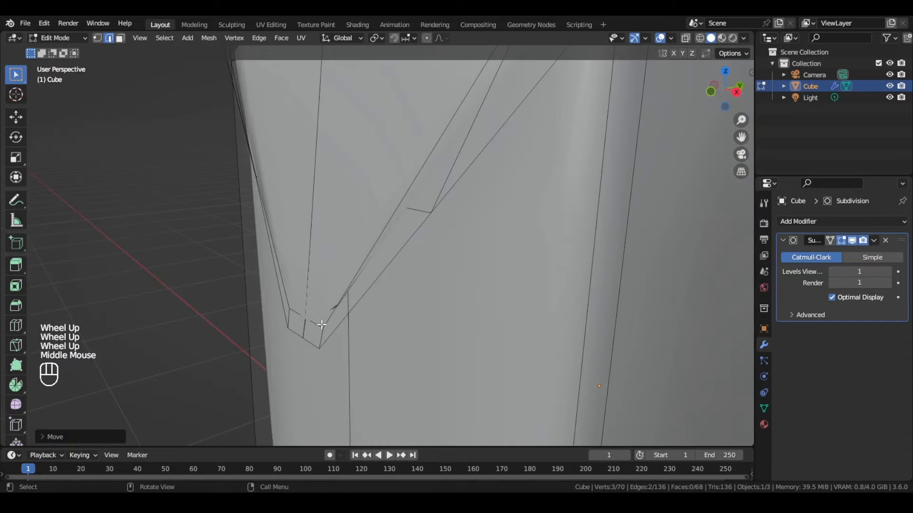
pyautogui.keyDown('alt'); pyautogui.click(322, 325); pyautogui.keyUp('alt')
pyautogui.press('g')
pyautogui.press('y')
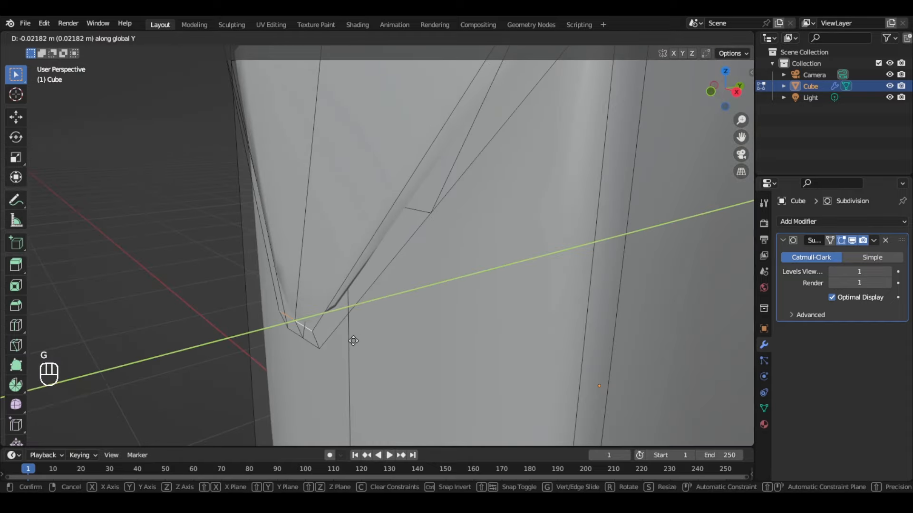
pyautogui.click(375, 346)
# - Return to Object Mode and save the package.blend file
pyautogui.moveTo(377, 347); pyautogui.dragTo(341, 345, button='middle')
pyautogui.scroll(-1, 369, 291)
pyautogui.keyDown('shift'); pyautogui.moveTo(369, 291); pyautogui.dragTo(415, 304, button='middle'); pyautogui.keyUp('shift')
pyautogui.scroll(-2, 309, 337)
pyautogui.press('Tab')
pyautogui.scroll(-3, 320, 336)
pyautogui.hotkey('ctrl', 's')
pyautogui.scroll(-2, 381, 309)
pyautogui.moveTo(450, 337); pyautogui.dragTo(304, 323, button='middle')
# - Add a horizontal loop cut around the main body and slide it down close to the base to sharpen the bottom edges
pyautogui.press('Tab')
pyautogui.scroll(2, 298, 322)
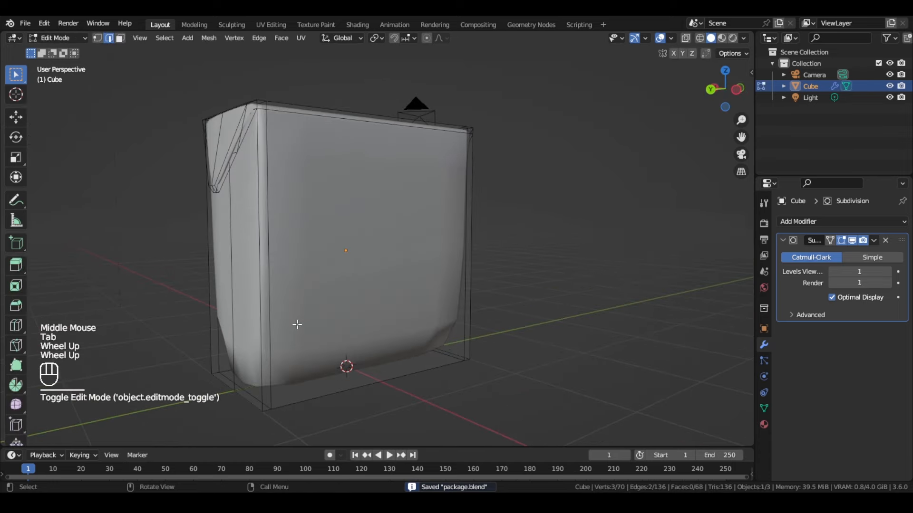
pyautogui.hotkey('ctrl', 'r')
pyautogui.click(294, 325)
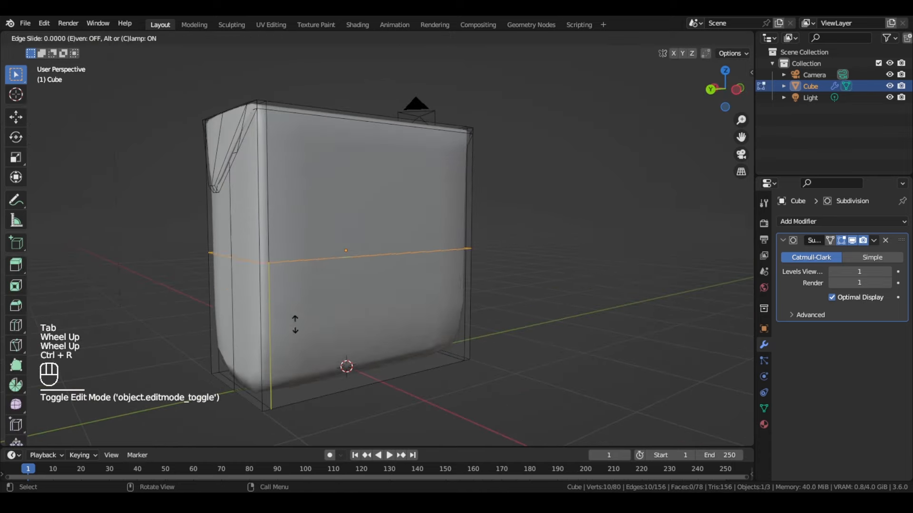
pyautogui.click(294, 63)
pyautogui.press('Tab')
pyautogui.moveTo(297, 59); pyautogui.dragTo(394, 389, button='middle')
pyautogui.scroll(-2, 395, 388)
pyautogui.moveTo(307, 303); pyautogui.dragTo(363, 351, button='middle')
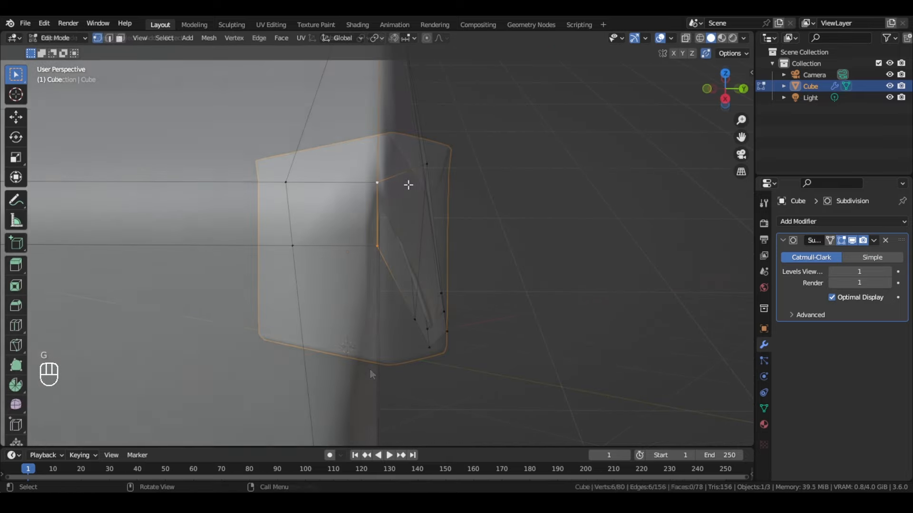
# - Try to edge-slide the selected loop where the back flap meets the slab by about -0.12
pyautogui.scroll(-2, 413, 186)
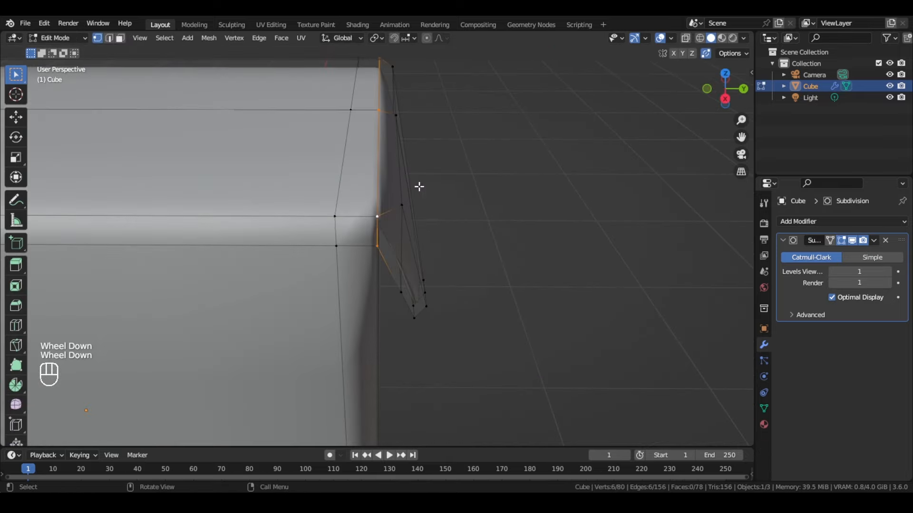
pyautogui.keyDown('shift'); pyautogui.moveTo(418, 187); pyautogui.dragTo(363, 241, button='middle'); pyautogui.keyUp('shift')
pyautogui.scroll(1, 370, 238)
pyautogui.press('g')
pyautogui.press('g')
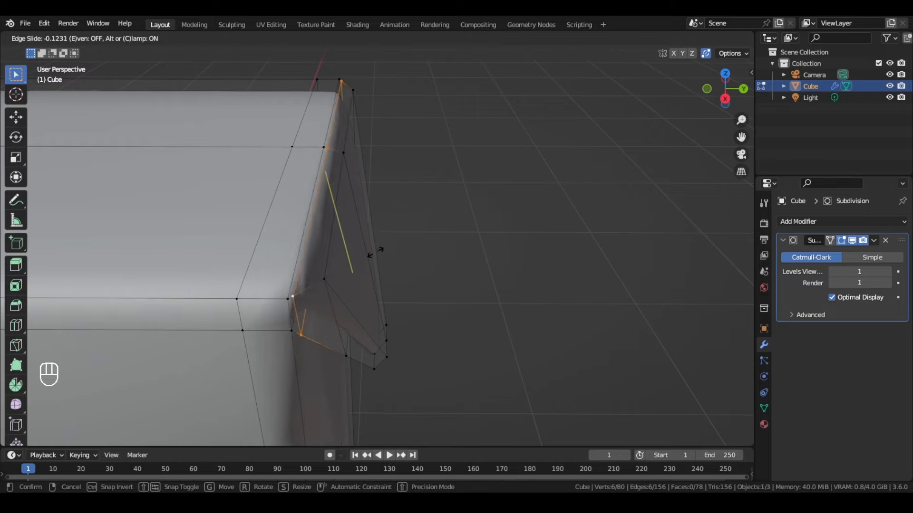
pyautogui.click(373, 254)
pyautogui.moveTo(371, 255); pyautogui.dragTo(413, 188, button='middle')
pyautogui.hotkey('ctrl', 'z')
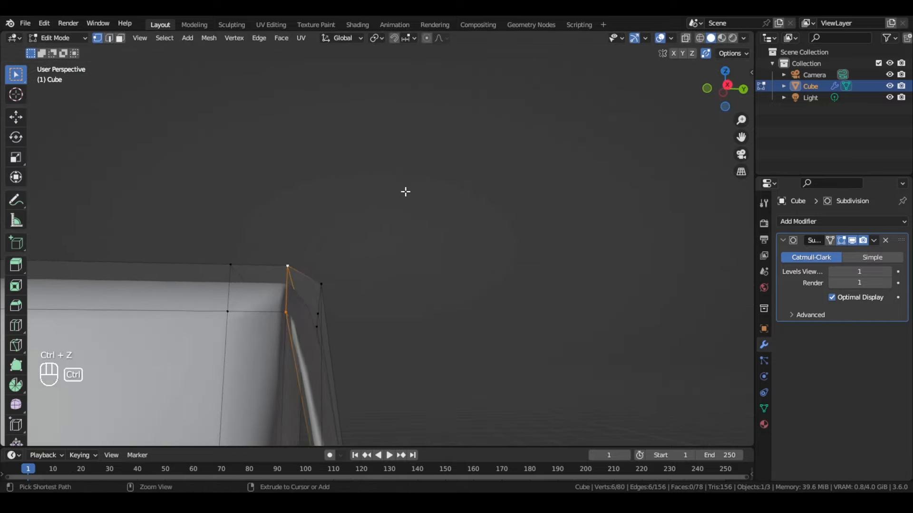
# - Select the edge loop where the back flap meets the slab and edge-slide it slightly toward the flap
pyautogui.keyDown('alt'); pyautogui.click(283, 272); pyautogui.keyUp('alt')
pyautogui.moveTo(284, 269)
pyautogui.mouseDown(button='middle')
pyautogui.moveTo(286, 298)
pyautogui.moveTo(286, 286)
pyautogui.mouseUp(button='middle')
pyautogui.keyDown('alt'); pyautogui.click(286, 285); pyautogui.keyUp('alt')
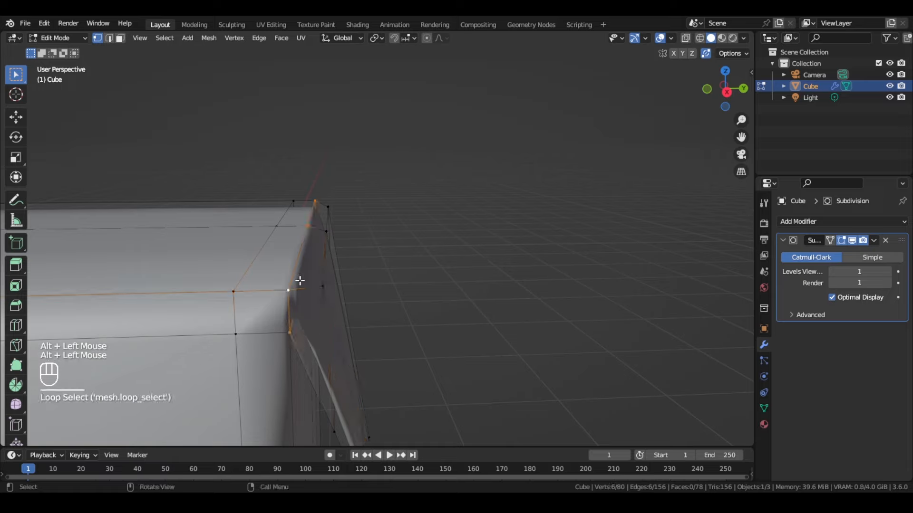
pyautogui.press('g')
pyautogui.press('g')
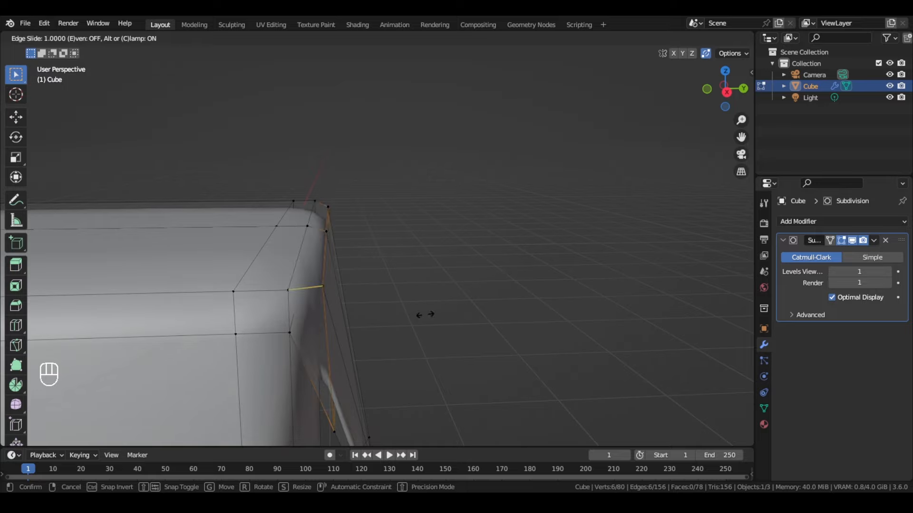
pyautogui.click(361, 300)
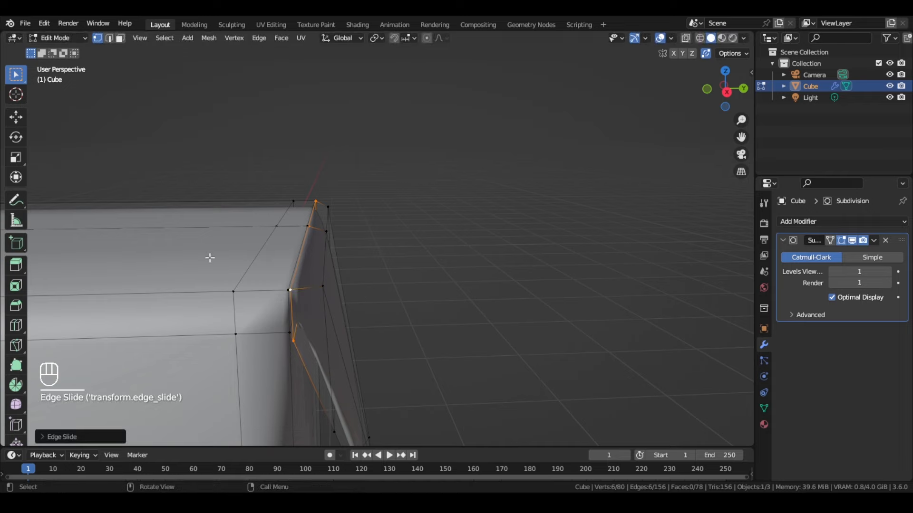
# - Select the edge loop where the front flap meets the slab, edge-slide it about 0.05 toward the flap, and return to Object Mode
pyautogui.scroll(-2, 219, 247)
pyautogui.keyDown('shift'); pyautogui.moveTo(212, 255); pyautogui.dragTo(295, 300, button='middle'); pyautogui.keyUp('shift')
pyautogui.scroll(2, 344, 257)
pyautogui.keyDown('alt'); pyautogui.click(295, 299); pyautogui.keyUp('alt')
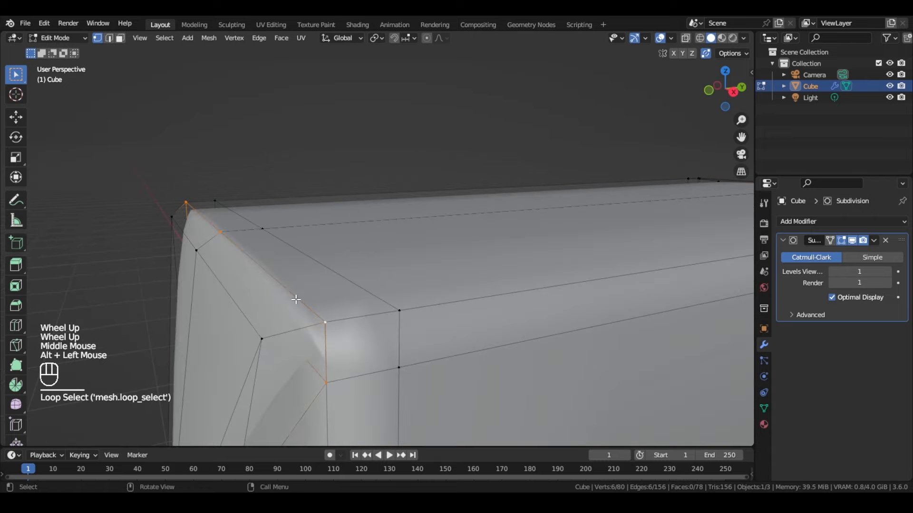
pyautogui.press('g')
pyautogui.press('g')
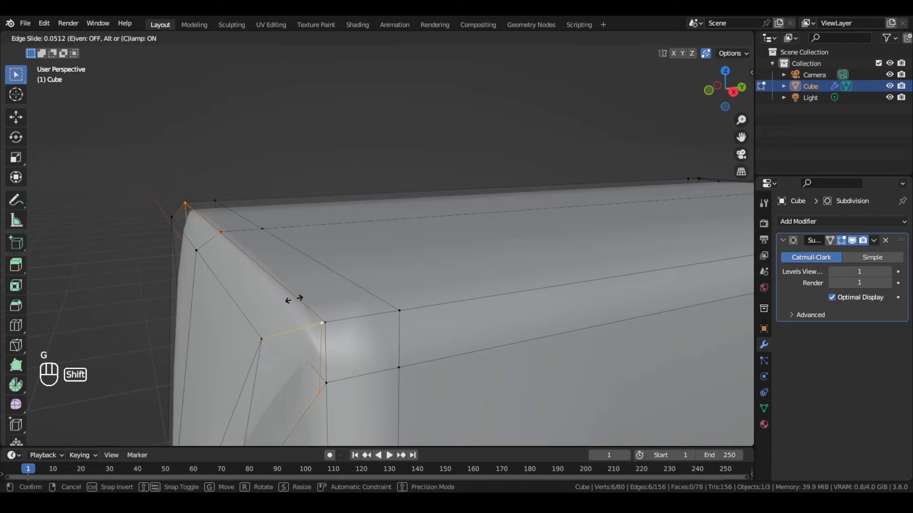
pyautogui.click(293, 299)
pyautogui.scroll(-1, 292, 299)
pyautogui.press('Tab')
pyautogui.moveTo(292, 300); pyautogui.dragTo(396, 364, button='middle')
pyautogui.scroll(-1, 396, 364)
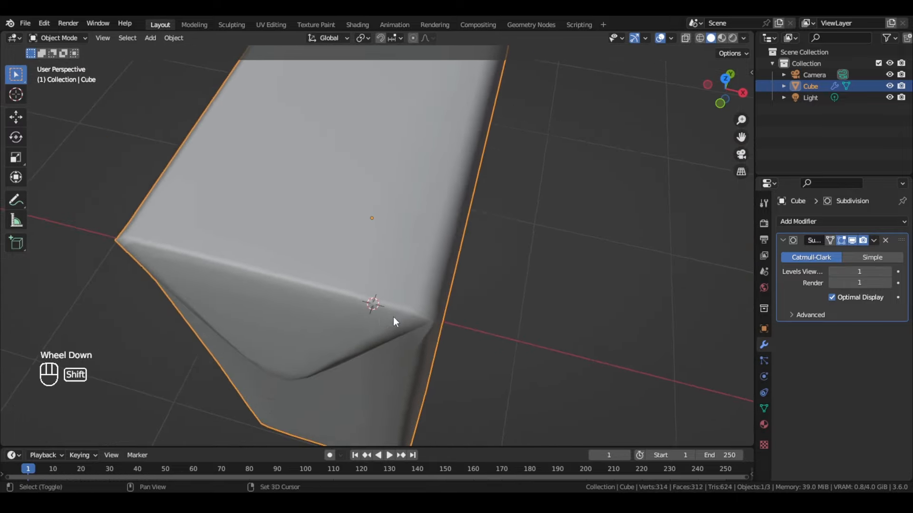
# - Enter Edit Mode and select the two corner vertices at the ends of the top edge above the front flap
pyautogui.keyDown('shift'); pyautogui.moveTo(393, 316); pyautogui.dragTo(328, 327, button='middle'); pyautogui.keyUp('shift')
pyautogui.scroll(1, 328, 326)
pyautogui.press('Tab')
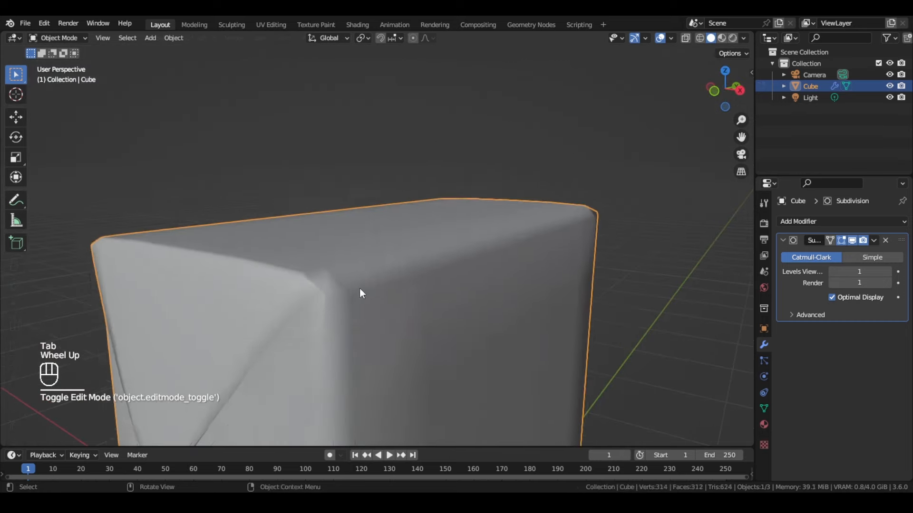
pyautogui.press('Tab')
pyautogui.scroll(1, 351, 285)
pyautogui.moveTo(350, 285); pyautogui.dragTo(285, 293, button='middle')
pyautogui.click(283, 293)
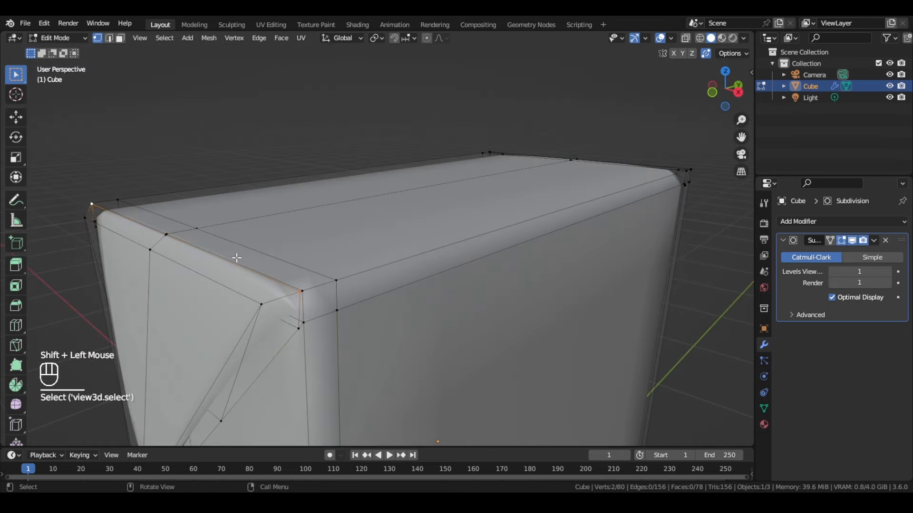
pyautogui.press('g')
pyautogui.press('g')
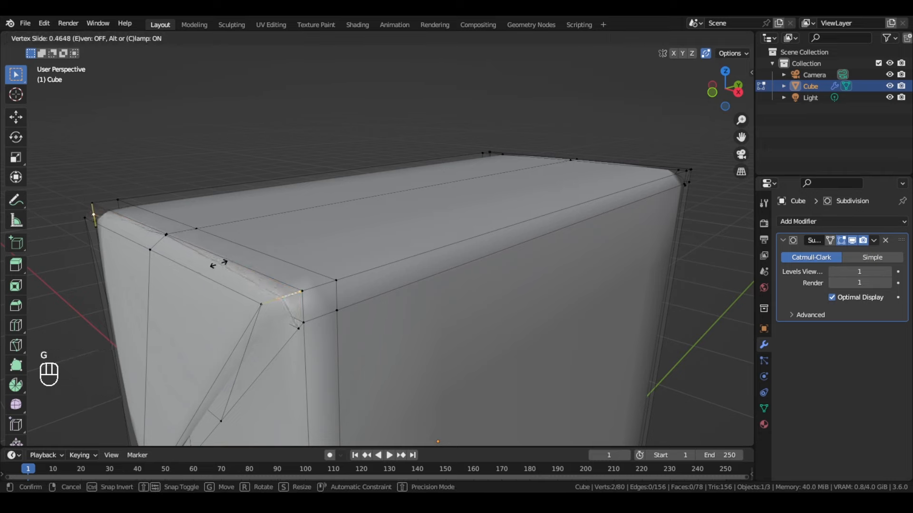
pyautogui.click(206, 257)
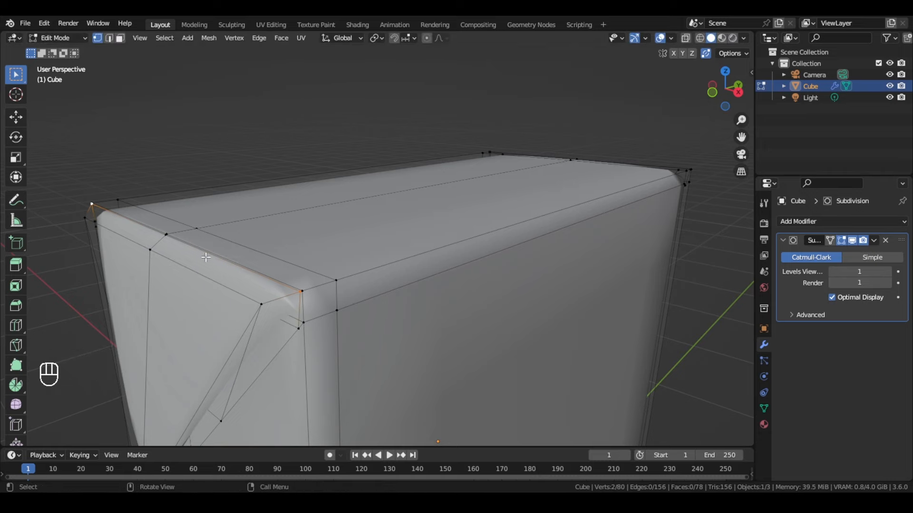
# - Add the middle vertex to the selection and edge-slide the front top edge about 0.3 toward the flap
pyautogui.press('g')
pyautogui.press('g')
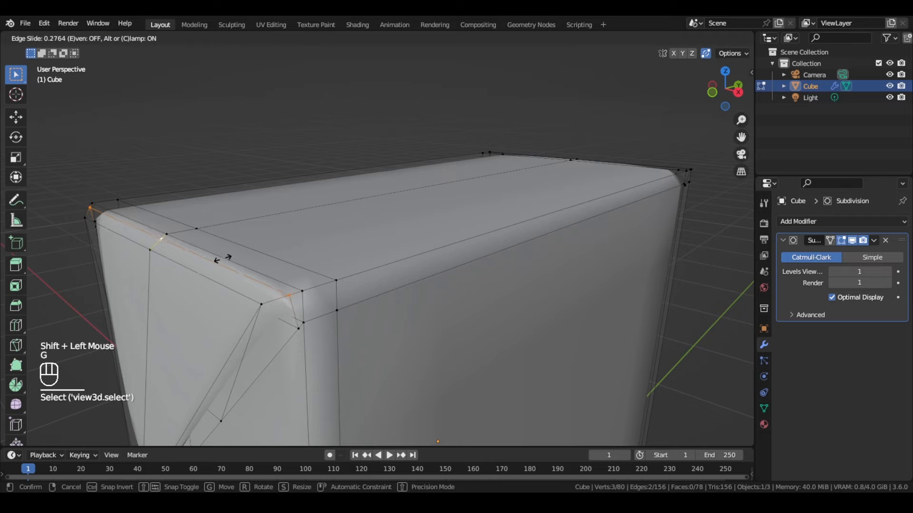
pyautogui.click(217, 261)
# - Loop-select the top edge where the slab meets the back flap
pyautogui.moveTo(217, 260); pyautogui.dragTo(530, 250, button='middle')
pyautogui.scroll(-2, 642, 263)
pyautogui.keyDown('shift'); pyautogui.moveTo(642, 263); pyautogui.dragTo(398, 299, button='middle'); pyautogui.keyUp('shift')
pyautogui.scroll(3, 397, 300)
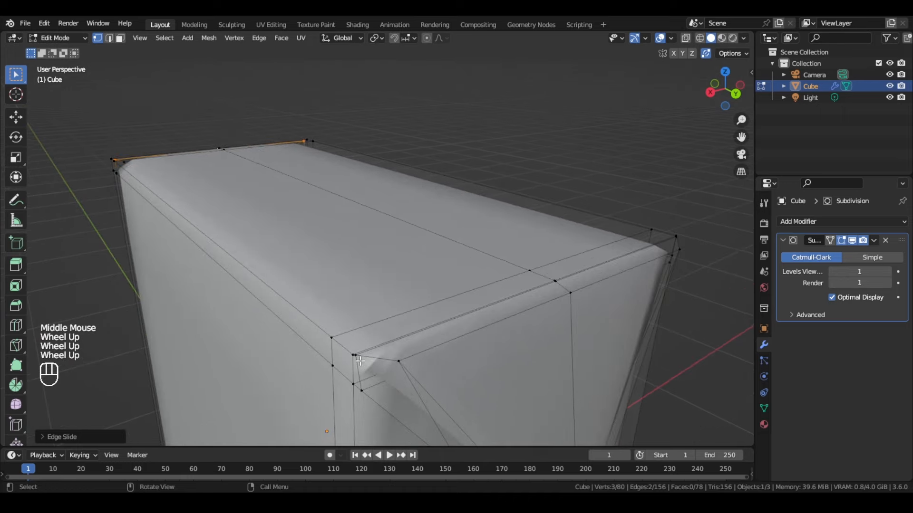
pyautogui.keyDown('alt'); pyautogui.click(367, 391); pyautogui.keyUp('alt')
pyautogui.click(366, 389)
pyautogui.keyDown('alt'); pyautogui.click(371, 388); pyautogui.keyUp('alt')
pyautogui.keyDown('alt'); pyautogui.click(374, 388); pyautogui.keyUp('alt')
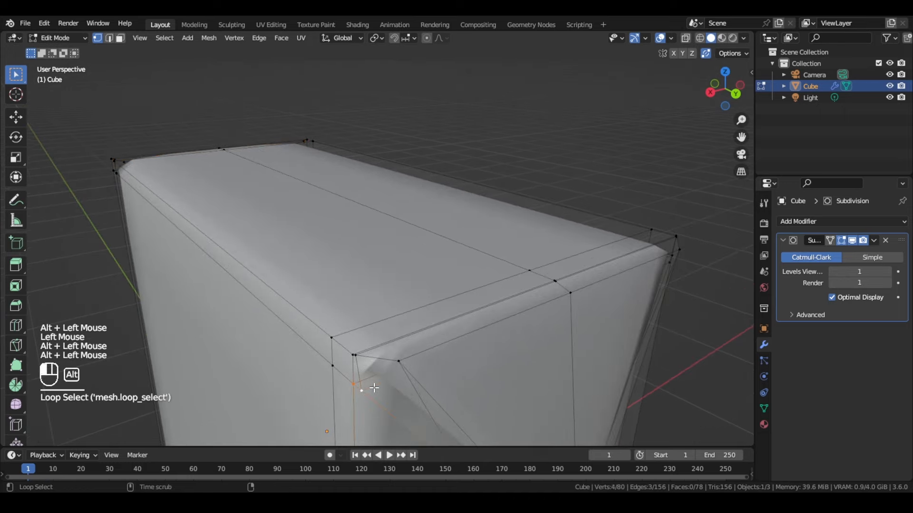
pyautogui.keyDown('shift'); pyautogui.click(485, 379); pyautogui.keyUp('shift')
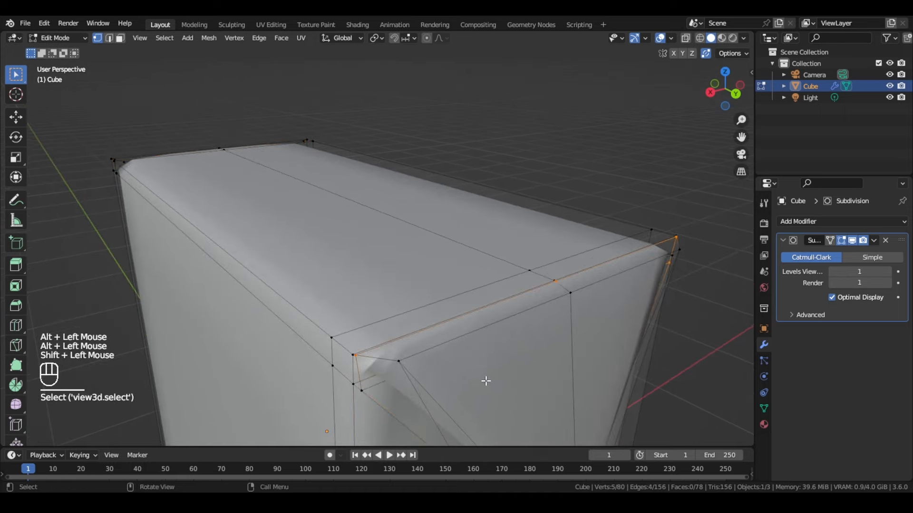
# - Reduce the selection to the three vertices of the back top edge and edge-slide them slightly toward the flap
pyautogui.moveTo(485, 379); pyautogui.dragTo(567, 305, button='middle')
pyautogui.keyDown('alt'); pyautogui.click(578, 227); pyautogui.keyUp('alt')
pyautogui.click(567, 305)
pyautogui.hotkey('ctrl', 'z')
pyautogui.keyDown('shift'); pyautogui.click(549, 296); pyautogui.keyUp('shift')
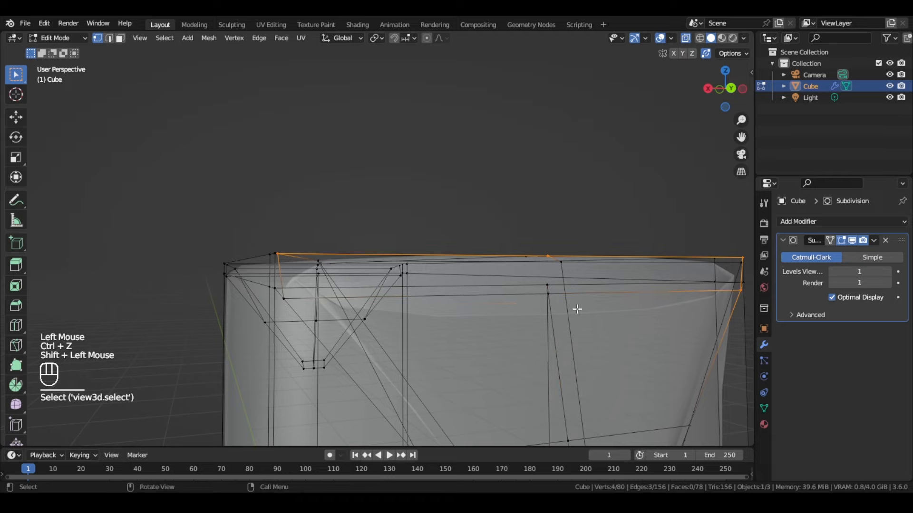
pyautogui.keyDown('shift'); pyautogui.click(741, 291); pyautogui.keyUp('shift')
pyautogui.hotkey('alt', 'z')
pyautogui.moveTo(509, 326); pyautogui.dragTo(304, 318, button='middle')
pyautogui.press('g')
pyautogui.press('g')
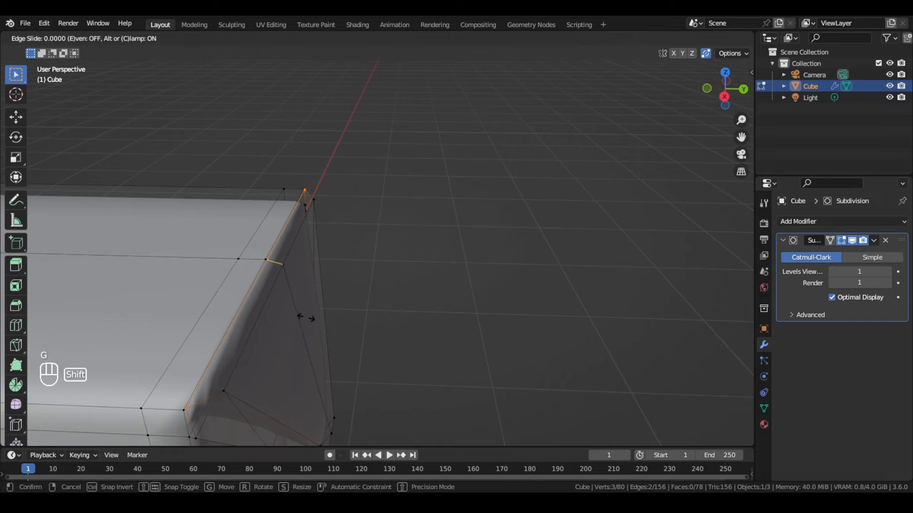
pyautogui.click(328, 328)
# - Select the edge loop under the back flap where it folds against the body, including its hidden middle and far vertices
pyautogui.moveTo(328, 328); pyautogui.dragTo(229, 326, button='middle')
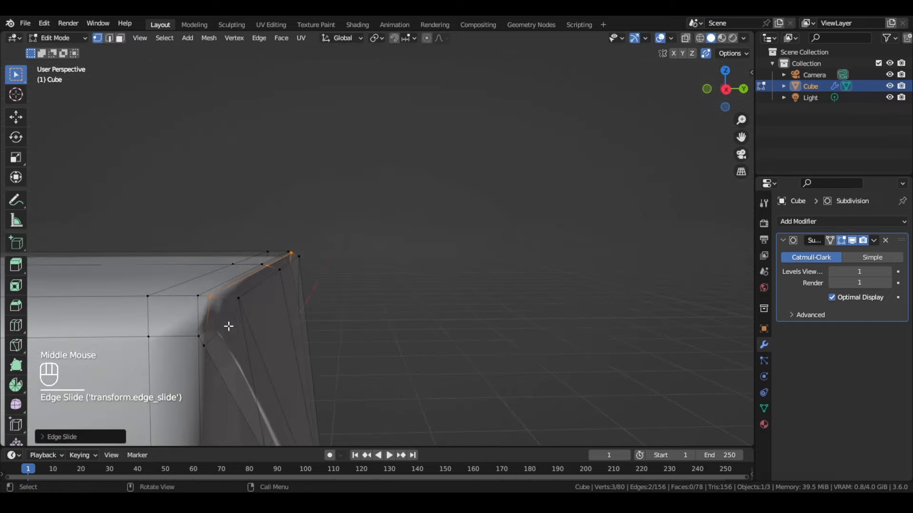
pyautogui.keyDown('alt'); pyautogui.click(208, 346); pyautogui.keyUp('alt')
pyautogui.hotkey('alt', 'z')
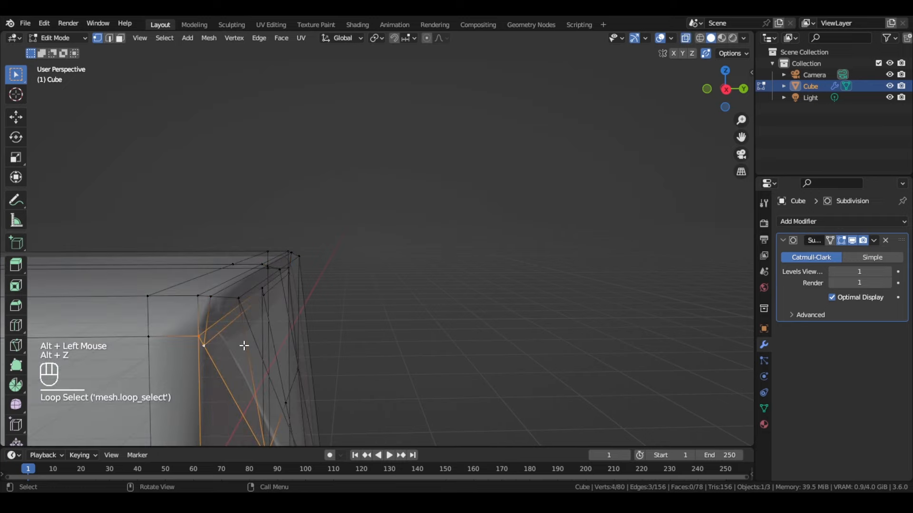
pyautogui.keyDown('shift'); pyautogui.click(263, 298); pyautogui.keyUp('shift')
pyautogui.moveTo(263, 298); pyautogui.dragTo(190, 309, button='middle')
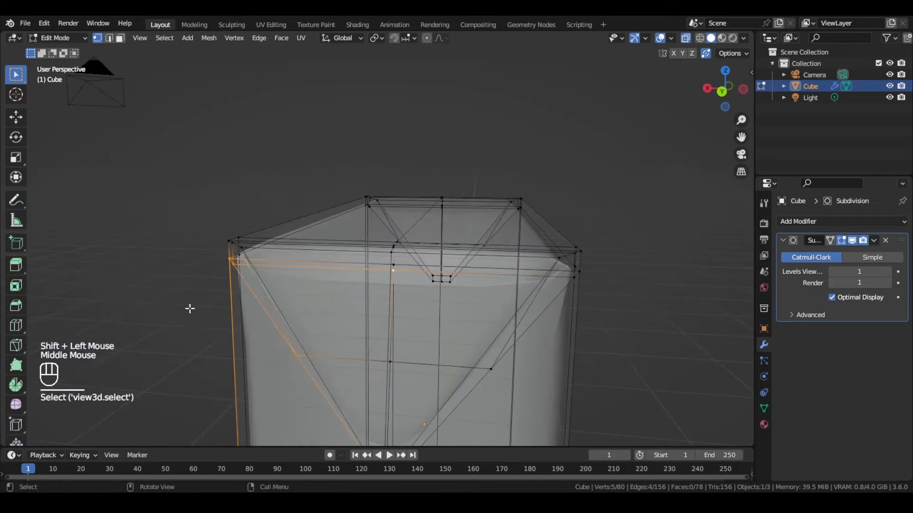
pyautogui.moveTo(529, 308); pyautogui.dragTo(428, 316, button='middle')
pyautogui.hotkey('alt', 'z')
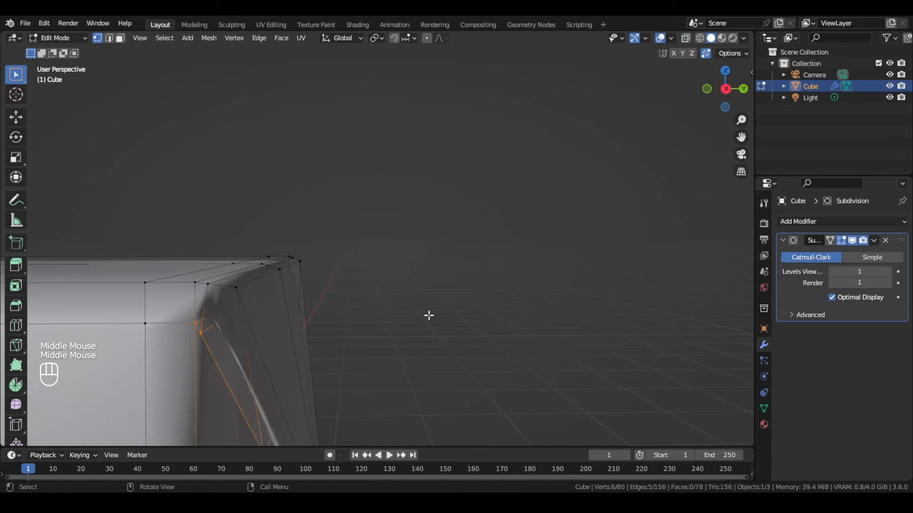
# - Try to edge-slide the selected vertices under the back flap, with and without the body's corner vertex
pyautogui.press('g')
pyautogui.press('g')
pyautogui.rightClick(423, 312)
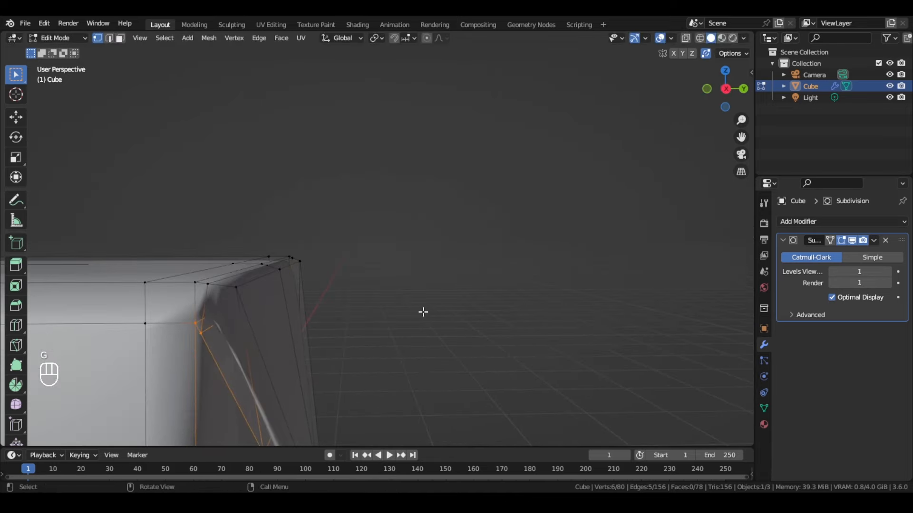
pyautogui.keyDown('shift'); pyautogui.click(194, 326); pyautogui.keyUp('shift')
pyautogui.moveTo(200, 325); pyautogui.dragTo(428, 316, button='middle')
pyautogui.press('g')
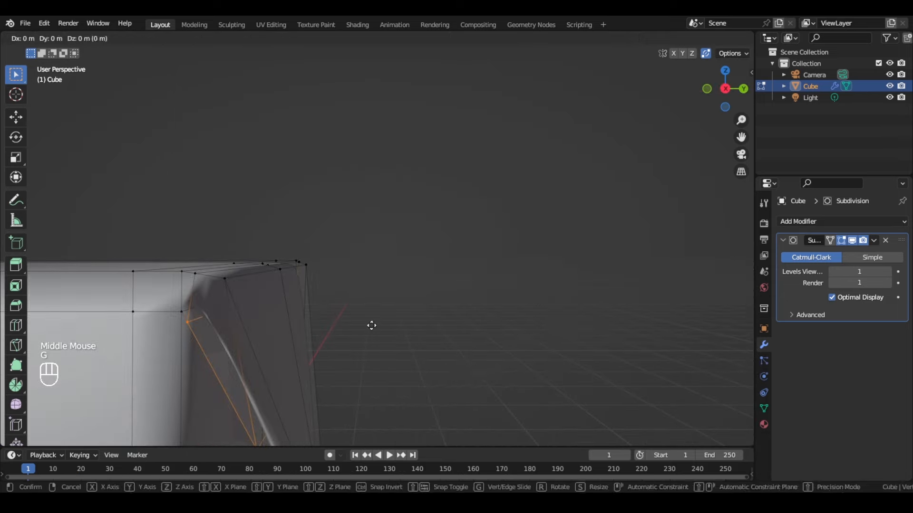
pyautogui.press('g')
pyautogui.rightClick(362, 309)
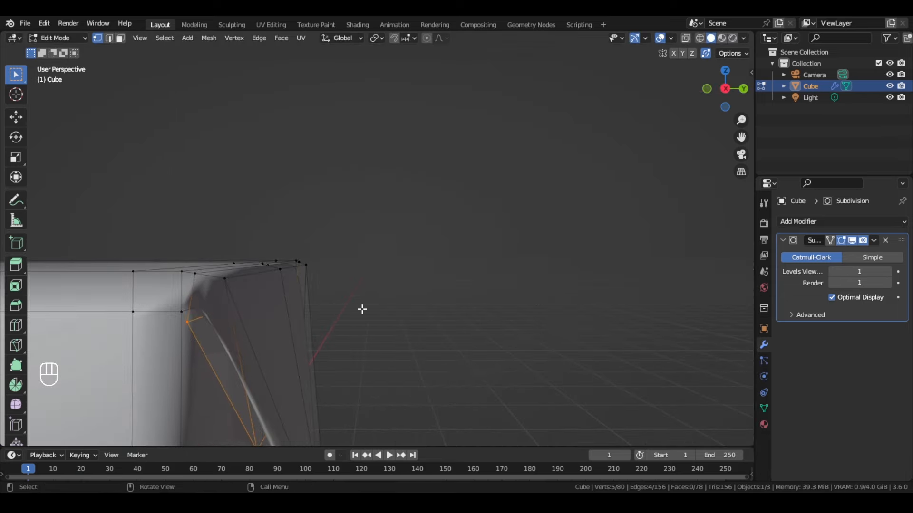
# - Deselect the flap tip and other extra vertices, keeping only the three along the back flap's underside edge
pyautogui.hotkey('alt', 'z')
pyautogui.scroll(-2, 244, 377)
pyautogui.keyDown('shift'); pyautogui.click(289, 382); pyautogui.keyUp('shift')
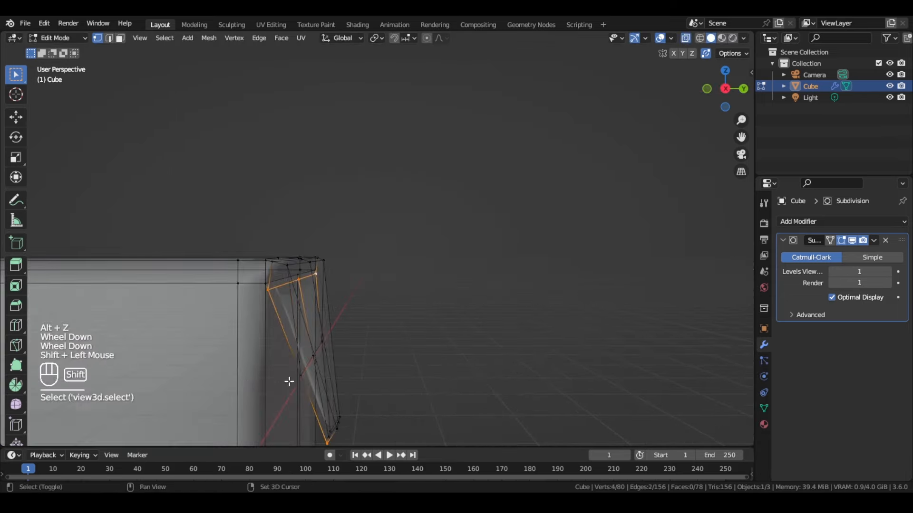
pyautogui.moveTo(365, 428); pyautogui.dragTo(309, 311, button='middle')
pyautogui.scroll(-2, 358, 395)
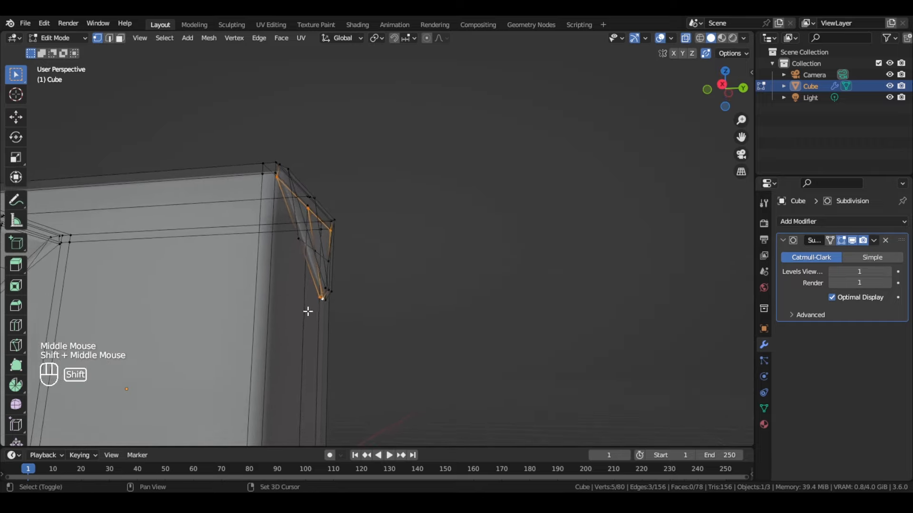
pyautogui.keyDown('ctrl'); pyautogui.moveTo(323, 305); pyautogui.dragTo(304, 295); pyautogui.keyUp('ctrl')
pyautogui.moveTo(304, 296); pyautogui.dragTo(320, 275, button='middle')
pyautogui.scroll(3, 299, 261)
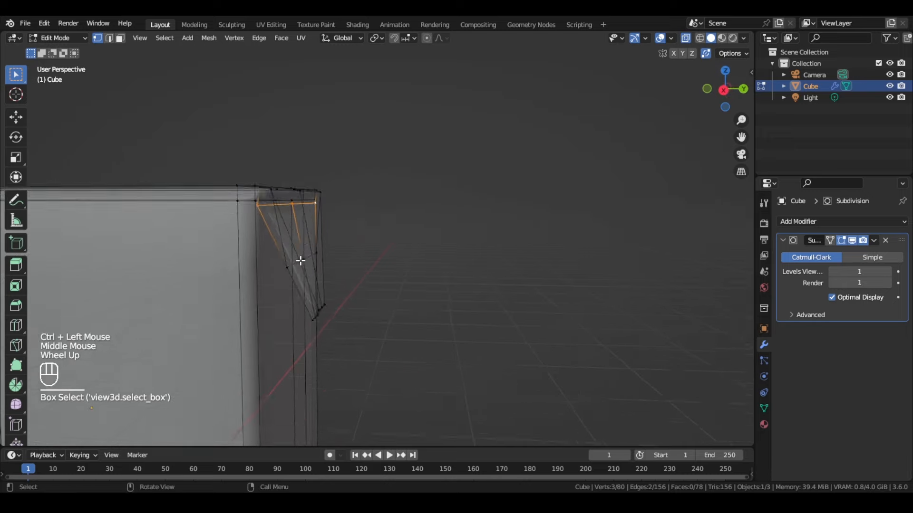
pyautogui.scroll(2, 268, 229)
pyautogui.hotkey('alt', 'z')
pyautogui.keyDown('shift'); pyautogui.moveTo(209, 212); pyautogui.dragTo(329, 296, button='middle'); pyautogui.keyUp('shift')
pyautogui.press('g')
pyautogui.press('g')
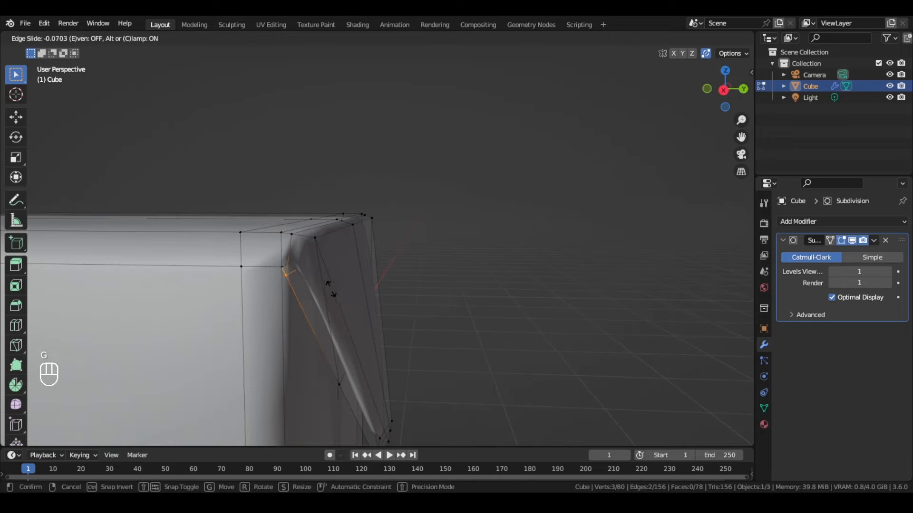
pyautogui.rightClick(367, 270)
pyautogui.press('g')
pyautogui.press('g')
pyautogui.rightClick(348, 254)
# - Move the back flap's underside edge slightly up along the global Z axis
pyautogui.press('g')
pyautogui.press('z')
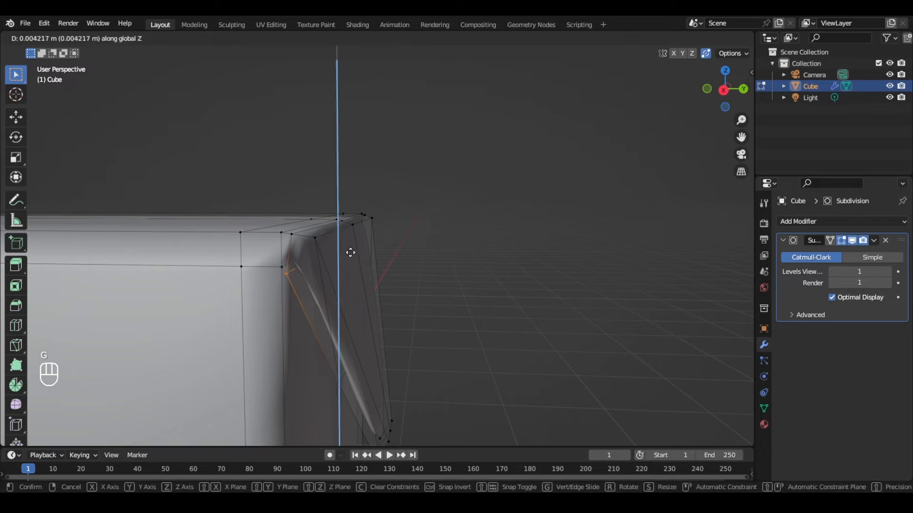
pyautogui.rightClick(363, 249)
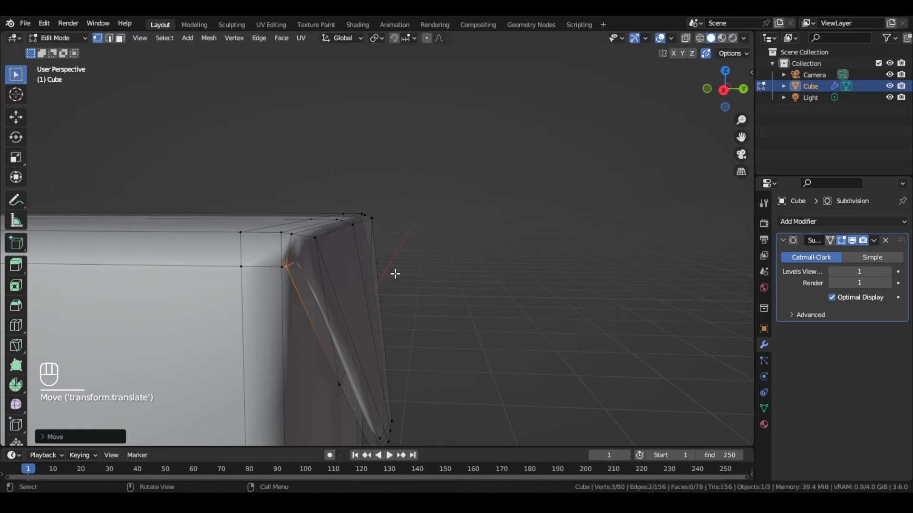
# - Try to move the outer corner vertex of the slab's back top edge
pyautogui.moveTo(395, 271); pyautogui.dragTo(251, 282, button='middle')
pyautogui.press('Tab')
pyautogui.scroll(-2, 427, 278)
pyautogui.scroll(2, 427, 278)
pyautogui.moveTo(429, 278); pyautogui.dragTo(364, 319, button='middle')
pyautogui.press('Tab')
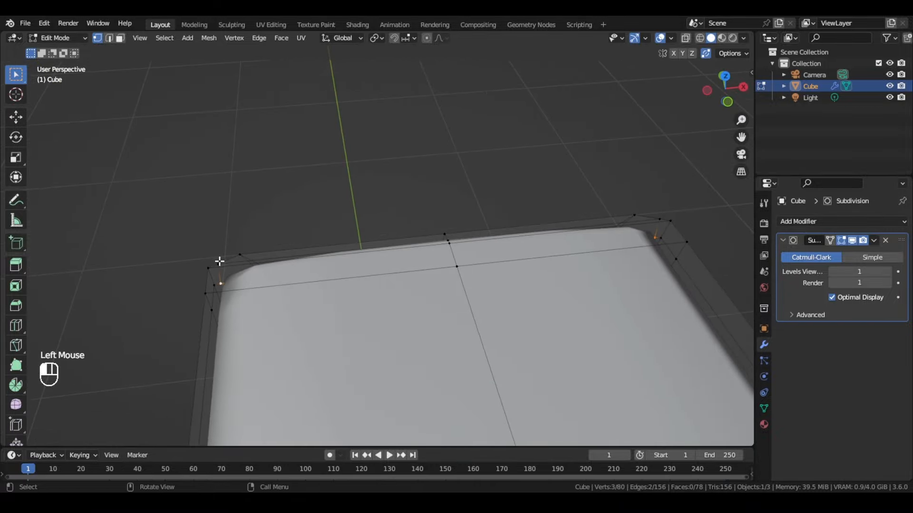
pyautogui.press('g')
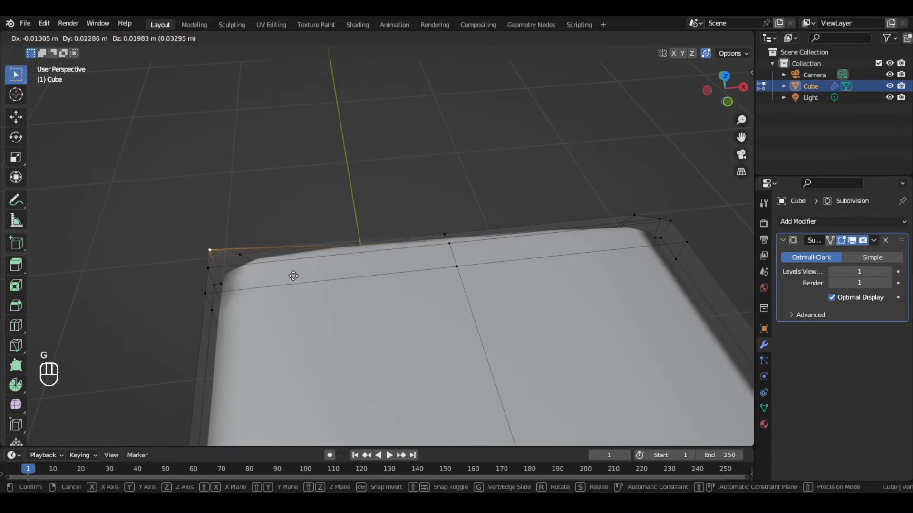
pyautogui.rightClick(285, 276)
# - Return to Object Mode and inspect the whole box's edges and flaps, including from the camera view
pyautogui.scroll(-2, 238, 283)
pyautogui.moveTo(239, 283); pyautogui.dragTo(353, 234, button='middle')
pyautogui.scroll(-2, 461, 258)
pyautogui.press('Tab')
pyautogui.scroll(-2, 375, 263)
pyautogui.moveTo(375, 263); pyautogui.dragTo(123, 284, button='middle')
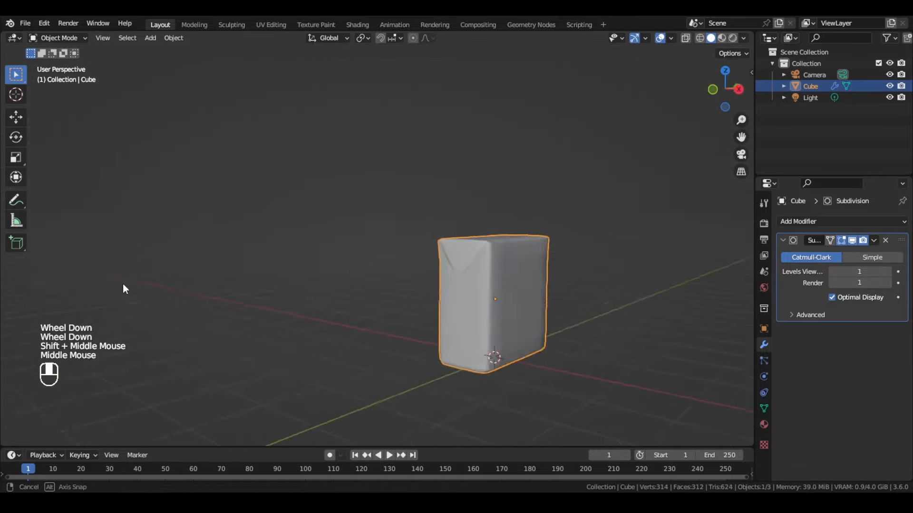
pyautogui.scroll(3, 514, 286)
pyautogui.scroll(-3, 523, 287)
pyautogui.press('KP_0')
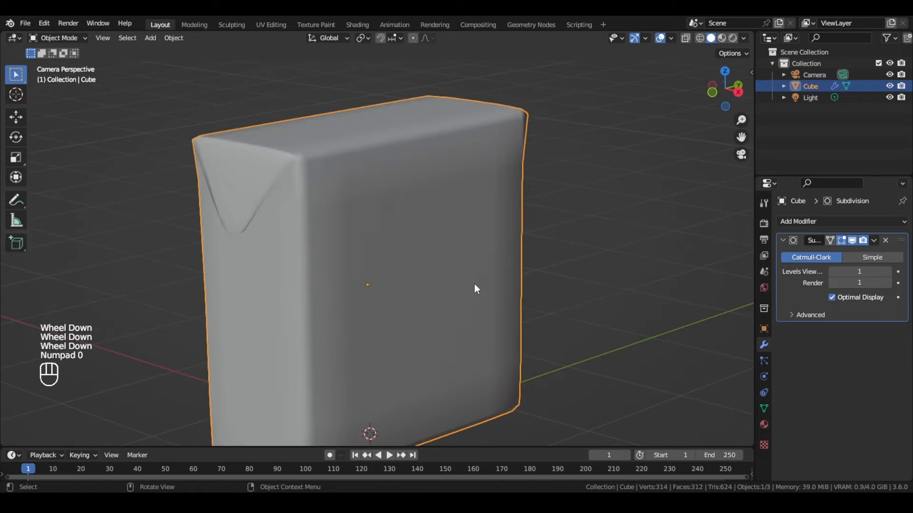
pyautogui.scroll(-1, 474, 283)
pyautogui.scroll(2, 286, 230)
# - Enter Edit Mode, select the outer middle vertex at the front flap's tip, and frame it closely
pyautogui.press('Tab')
pyautogui.click(214, 247)
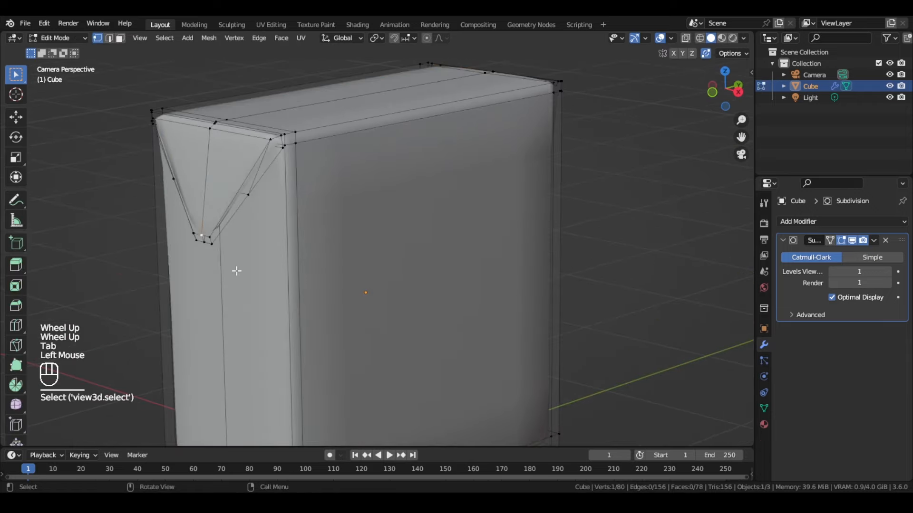
pyautogui.press('KP_Decimal')
pyautogui.scroll(-1, 335, 284)
pyautogui.moveTo(429, 253); pyautogui.dragTo(365, 204, button='middle')
pyautogui.scroll(3, 398, 271)
pyautogui.moveTo(397, 271); pyautogui.dragTo(369, 285, button='middle')
pyautogui.press('g')
pyautogui.press('y')
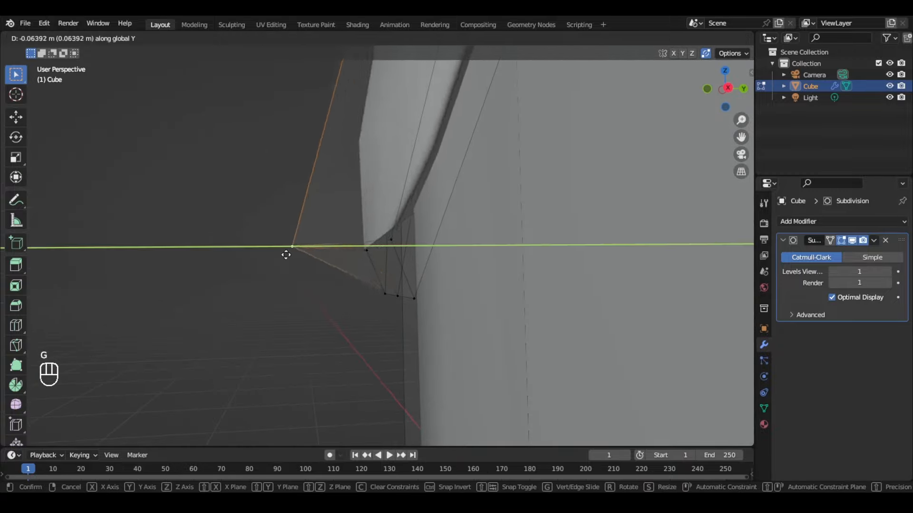
pyautogui.click(285, 253)
# - Knife-cut horizontally across one side of the front flap's tip, from its outer vertex level to the inner edge
pyautogui.moveTo(469, 253); pyautogui.dragTo(498, 264, button='middle')
pyautogui.press('KP_3')
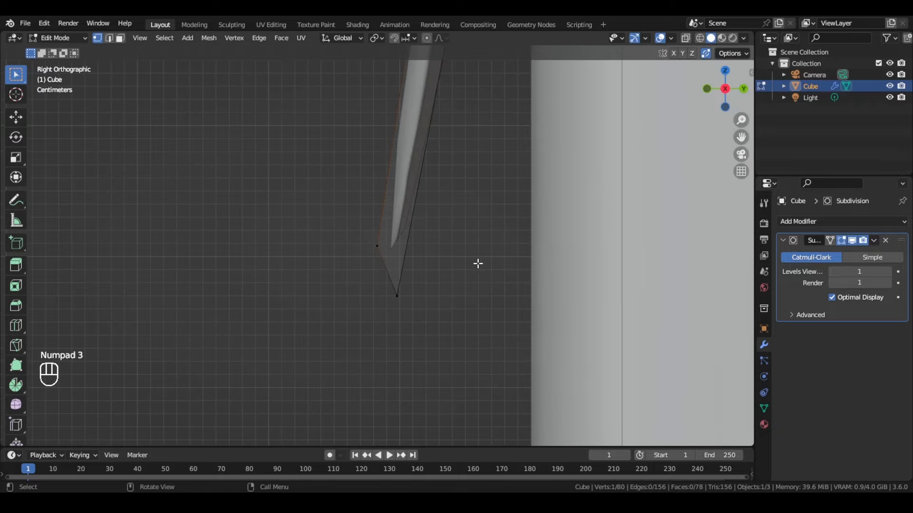
pyautogui.scroll(4, 478, 263)
pyautogui.press('k')
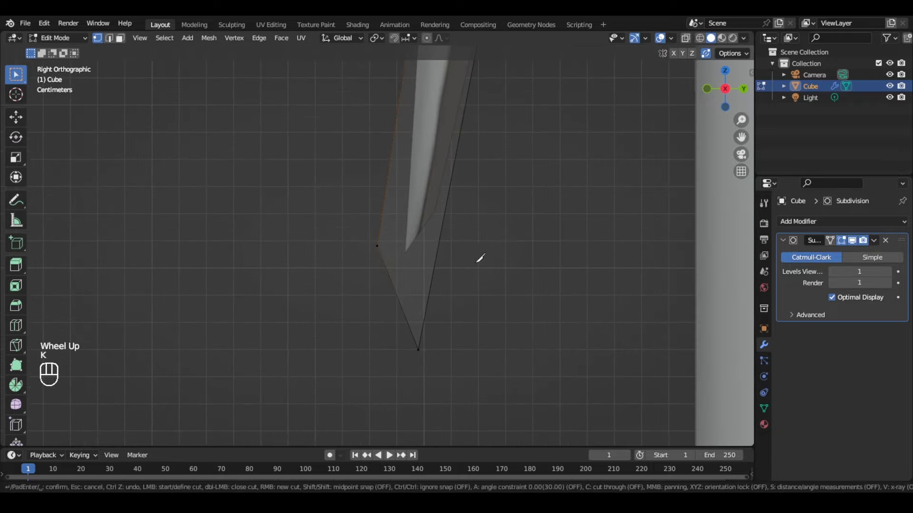
pyautogui.click(377, 246)
pyautogui.moveTo(452, 248); pyautogui.dragTo(350, 271, button='middle')
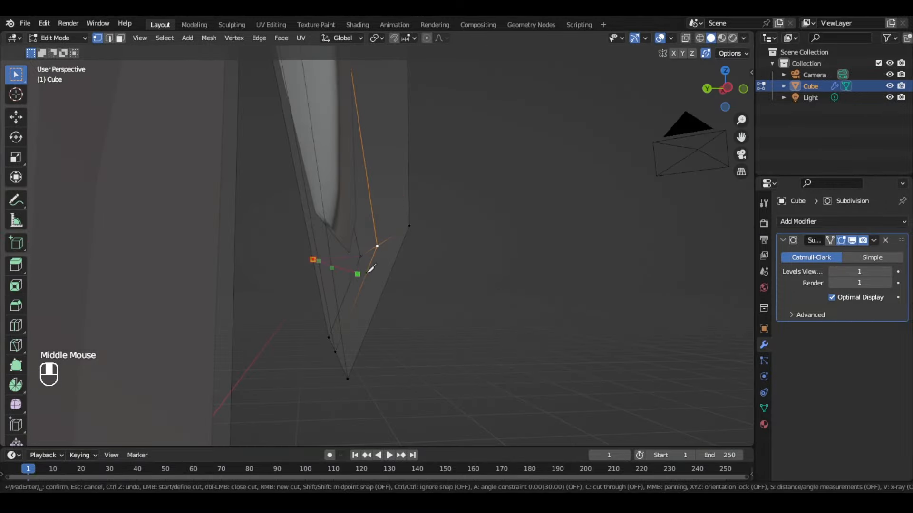
pyautogui.scroll(-1, 371, 268)
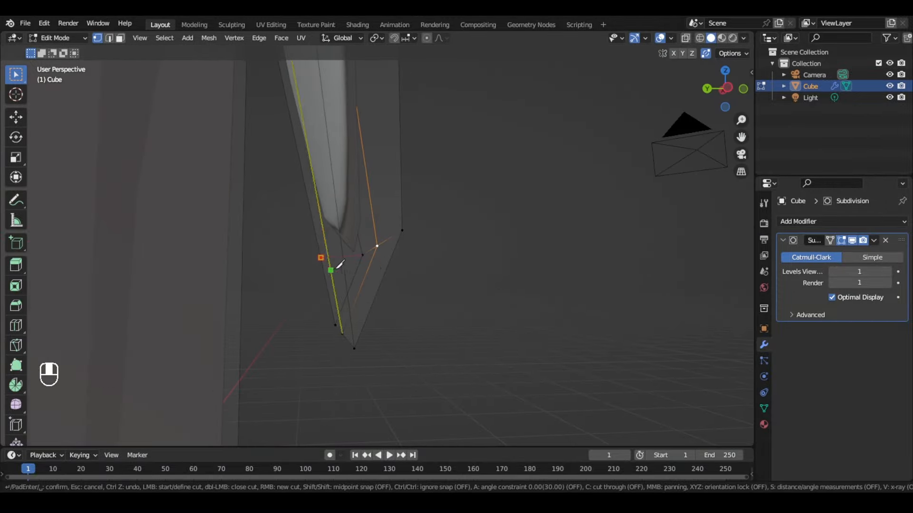
pyautogui.click(322, 259)
pyautogui.press('Return')
# - Knife-cut horizontally across the opposite side of the front flap's tip, joining its outer vertex to the inner edge
pyautogui.press('ctrl+KP_3')
pyautogui.scroll(2, 394, 263)
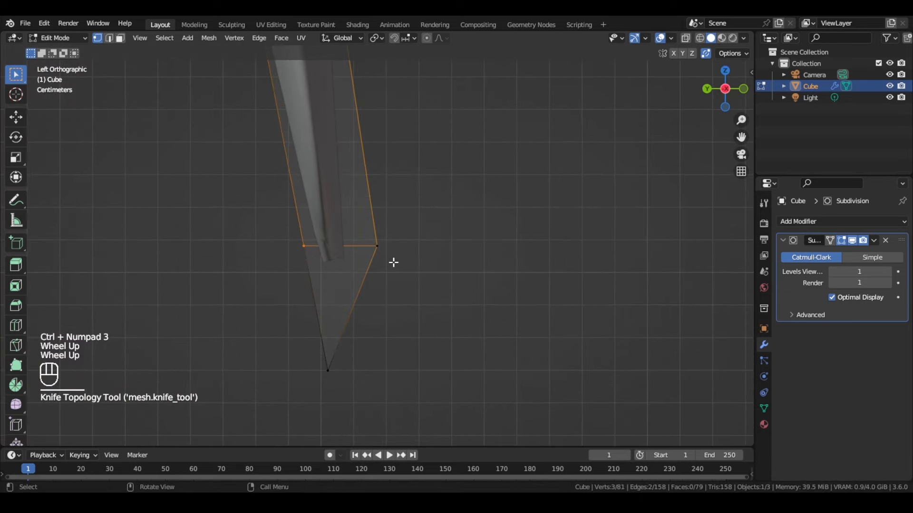
pyautogui.press('k')
pyautogui.click(311, 246)
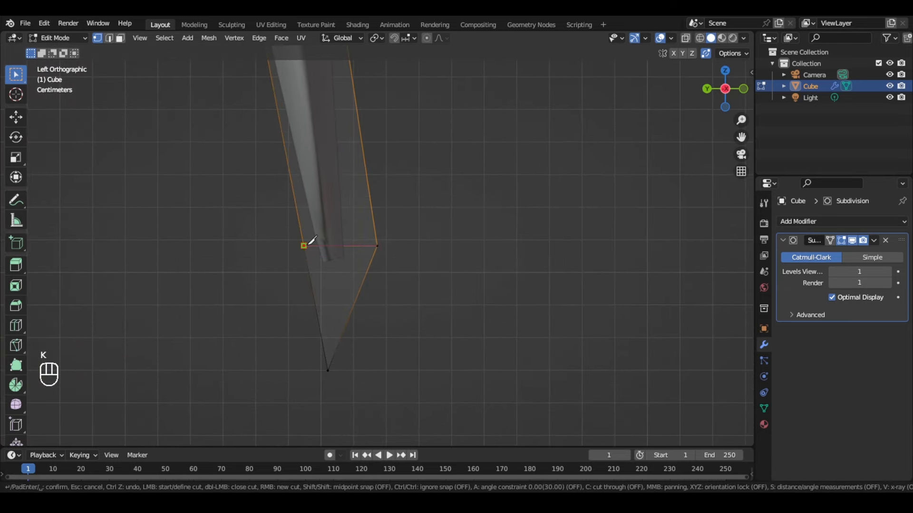
pyautogui.press('Return')
# - Knife-cut across the inner face of the front flap's tip between the two side cuts and return to Object Mode
pyautogui.moveTo(334, 246); pyautogui.dragTo(372, 260, button='middle')
pyautogui.scroll(-2, 372, 260)
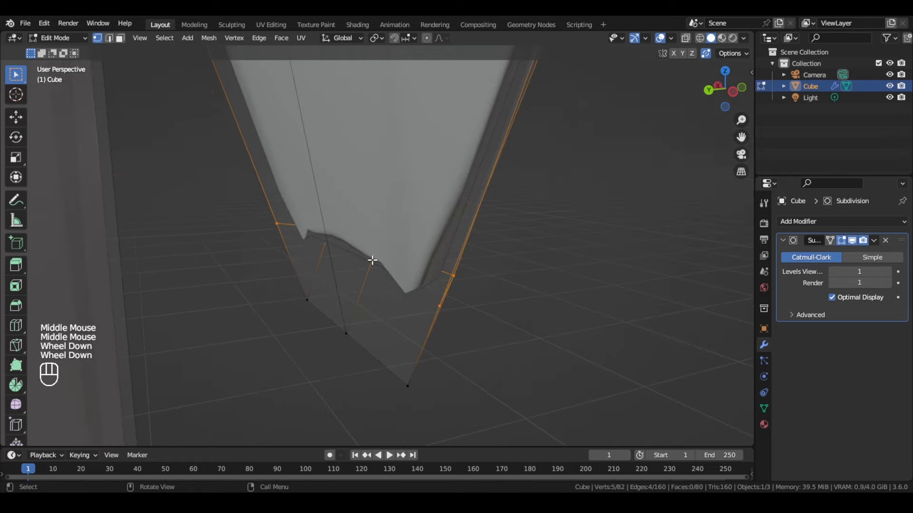
pyautogui.press('k')
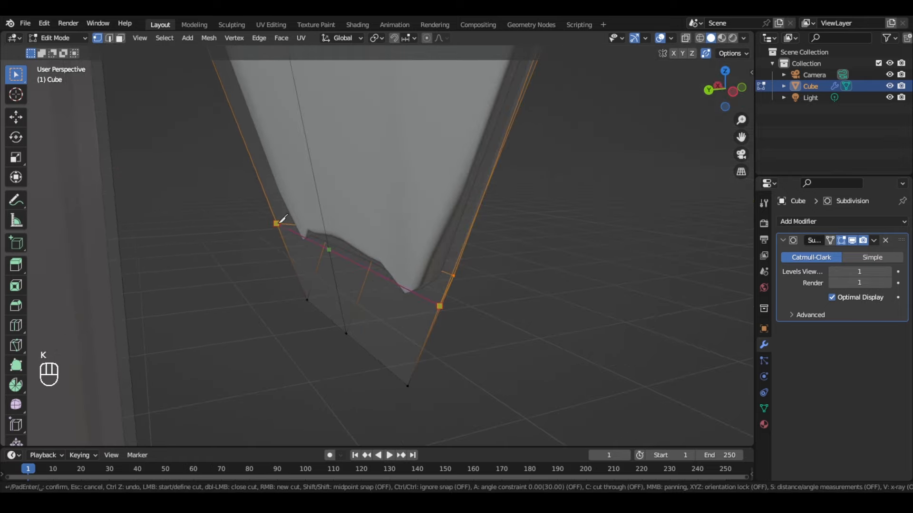
pyautogui.moveTo(275, 220); pyautogui.dragTo(275, 242, button='middle')
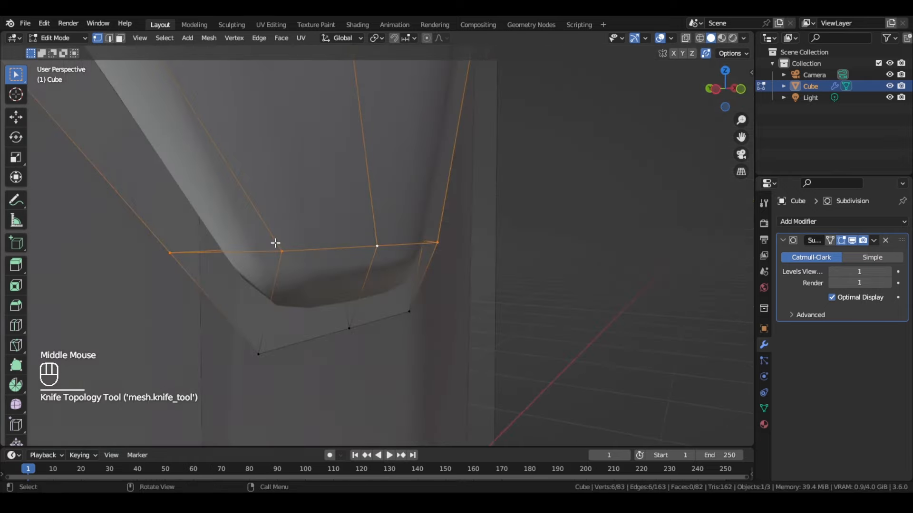
pyautogui.press('Tab')
pyautogui.scroll(-2, 276, 246)
pyautogui.scroll(-2, 276, 247)
pyautogui.moveTo(355, 245); pyautogui.dragTo(238, 243, button='middle')
pyautogui.scroll(-1, 339, 258)
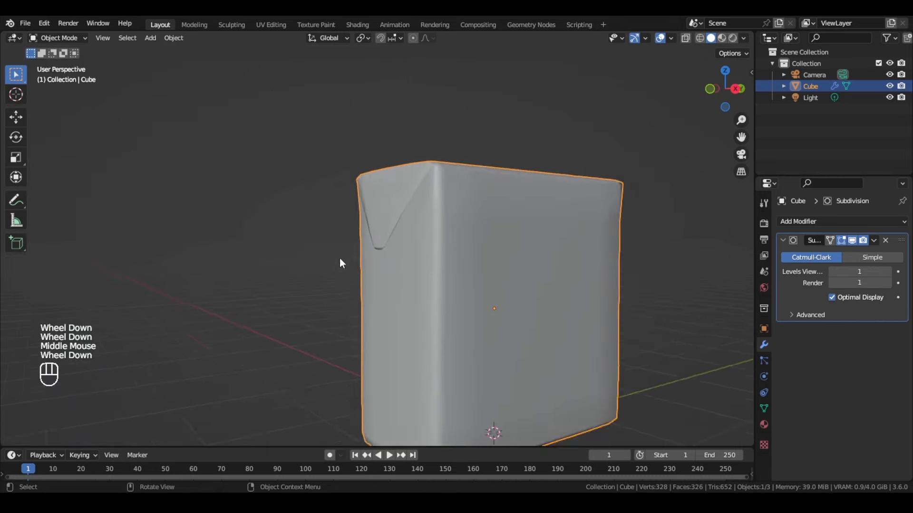
# - Try to scale the front flap tip's bottom edge to about half its width along X
pyautogui.scroll(2, 340, 258)
pyautogui.moveTo(339, 258); pyautogui.dragTo(390, 263, button='middle')
pyautogui.press('Tab')
pyautogui.keyDown('alt'); pyautogui.click(407, 268); pyautogui.keyUp('alt')
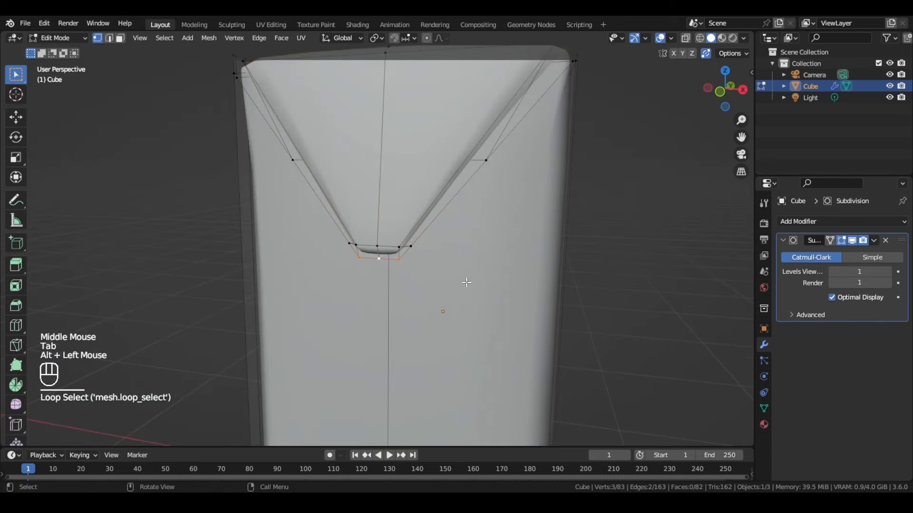
pyautogui.press('s')
pyautogui.press('x')
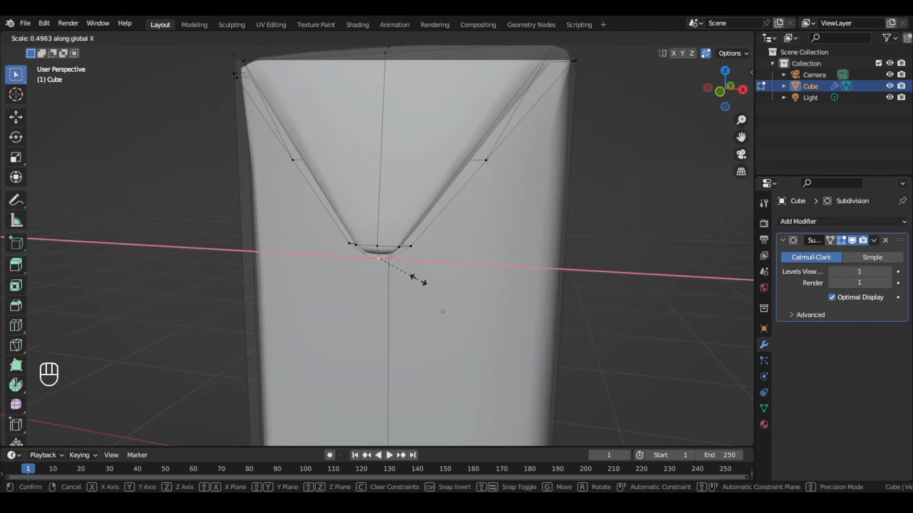
pyautogui.keyDown('alt'); pyautogui.click(418, 280); pyautogui.keyUp('alt')
# - Try to slide the cut edge loop up the front flap and to move the tip's bottom edge
pyautogui.keyDown('alt'); pyautogui.click(397, 248); pyautogui.keyUp('alt')
pyautogui.hotkey('alt', 'z')
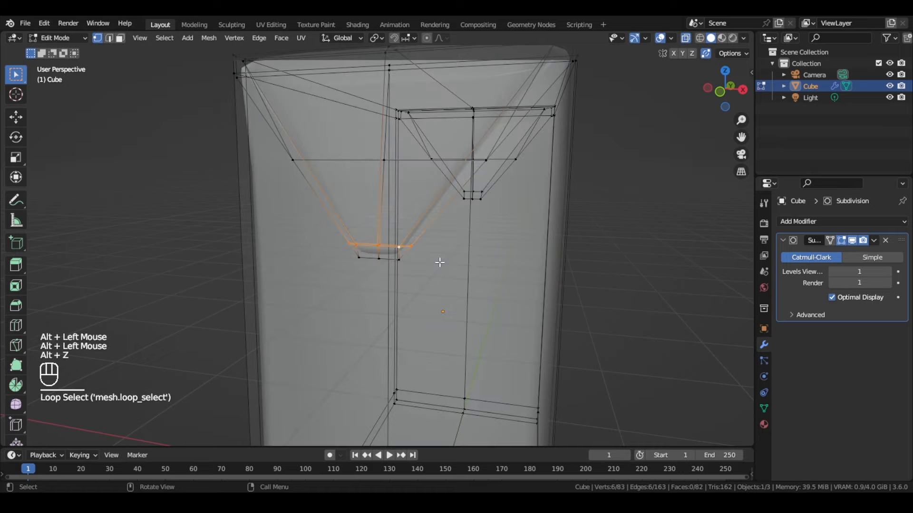
pyautogui.hotkey('alt', 'z')
pyautogui.press('g')
pyautogui.press('g')
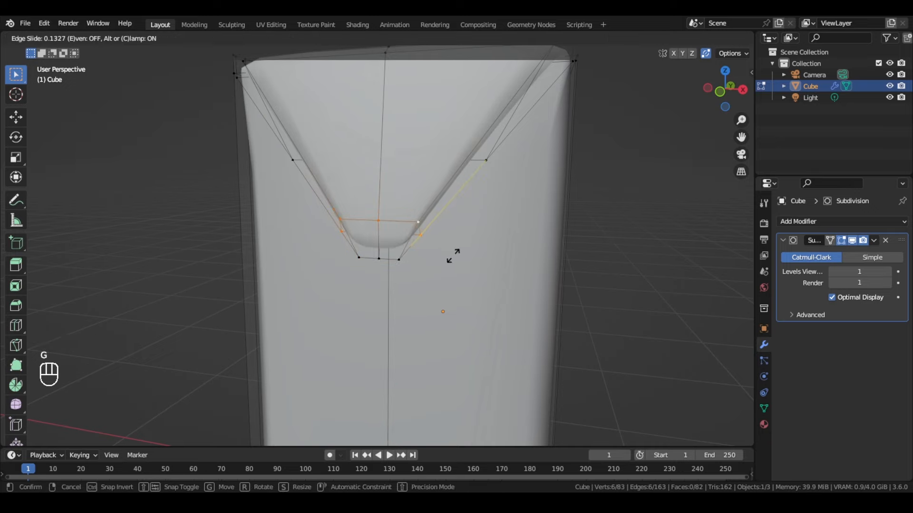
pyautogui.click(453, 255)
pyautogui.keyDown('alt'); pyautogui.click(418, 269); pyautogui.keyUp('alt')
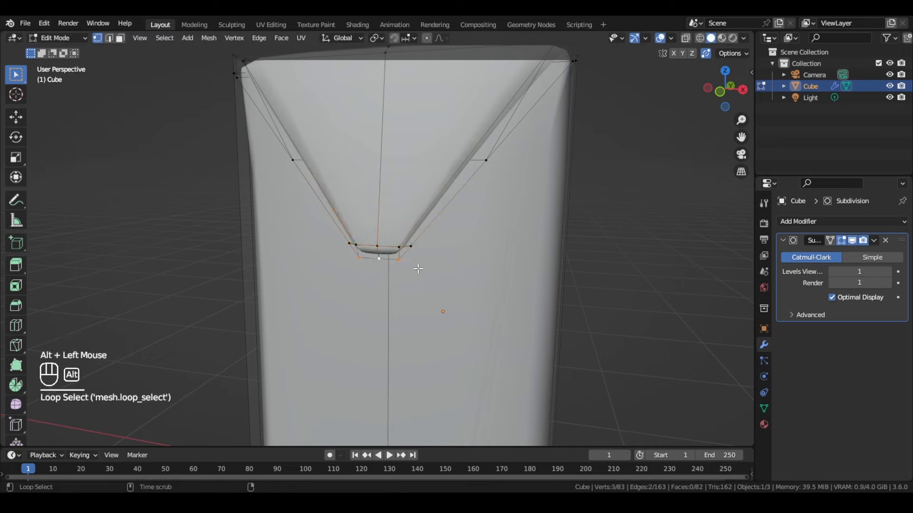
pyautogui.press('g')
pyautogui.click(473, 271)
# - Knife-cut horizontally across one side of the back flap's tip, from its outer vertex to the inner edge
pyautogui.scroll(-2, 472, 271)
pyautogui.moveTo(442, 265); pyautogui.dragTo(487, 259, button='middle')
pyautogui.press('KP_3')
pyautogui.scroll(2, 706, 283)
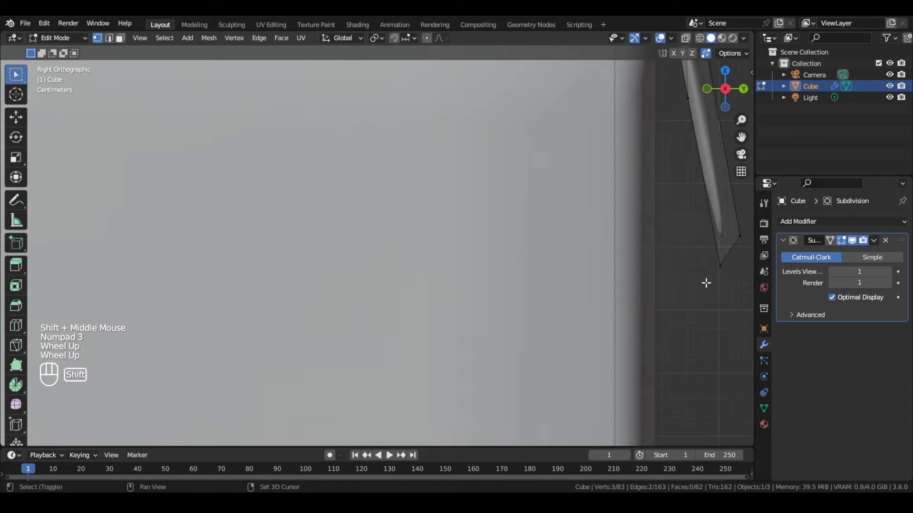
pyautogui.keyDown('shift'); pyautogui.moveTo(706, 284); pyautogui.dragTo(564, 243, button='middle'); pyautogui.keyUp('shift')
pyautogui.scroll(2, 364, 308)
pyautogui.keyDown('shift'); pyautogui.moveTo(365, 308); pyautogui.dragTo(389, 226, button='middle'); pyautogui.keyUp('shift')
pyautogui.scroll(1, 353, 309)
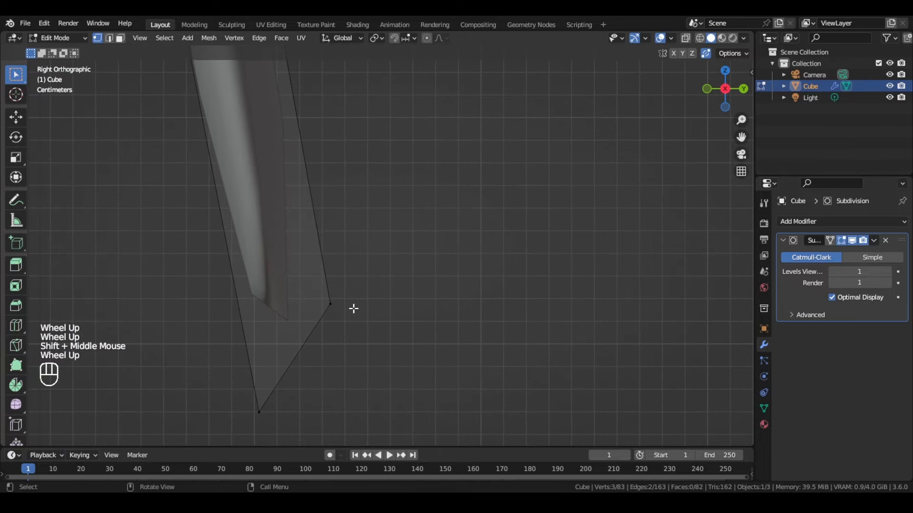
pyautogui.press('k')
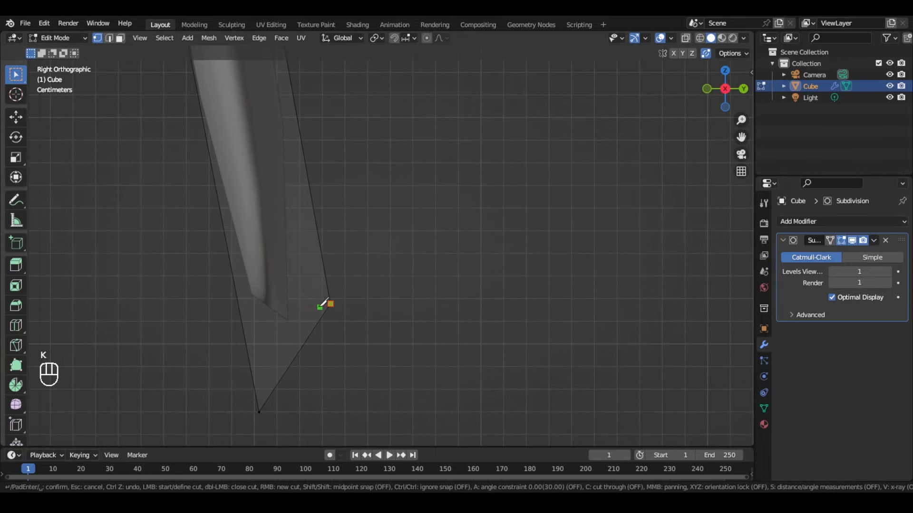
pyautogui.click(238, 304)
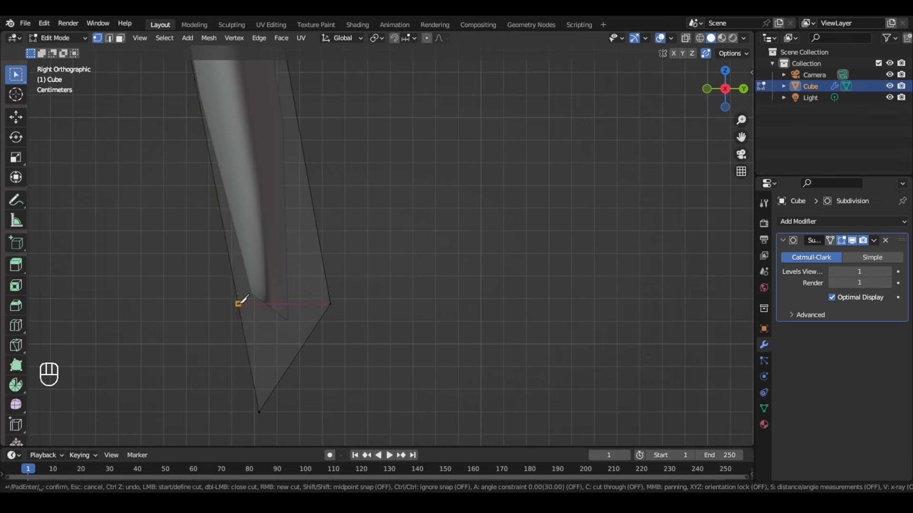
pyautogui.press('Return')
# - Knife-cut the opposite side of the back flap's tip horizontally, joining the outer vertex to the inner edge vertex
pyautogui.press('ctrl+KP_3')
pyautogui.scroll(2, 568, 318)
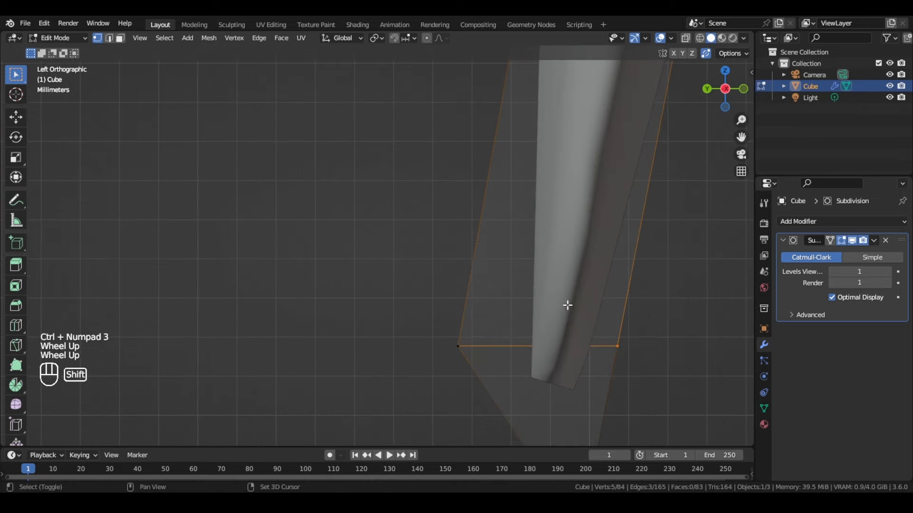
pyautogui.keyDown('shift'); pyautogui.moveTo(566, 304); pyautogui.dragTo(292, 232, button='middle'); pyautogui.keyUp('shift')
pyautogui.press('l')
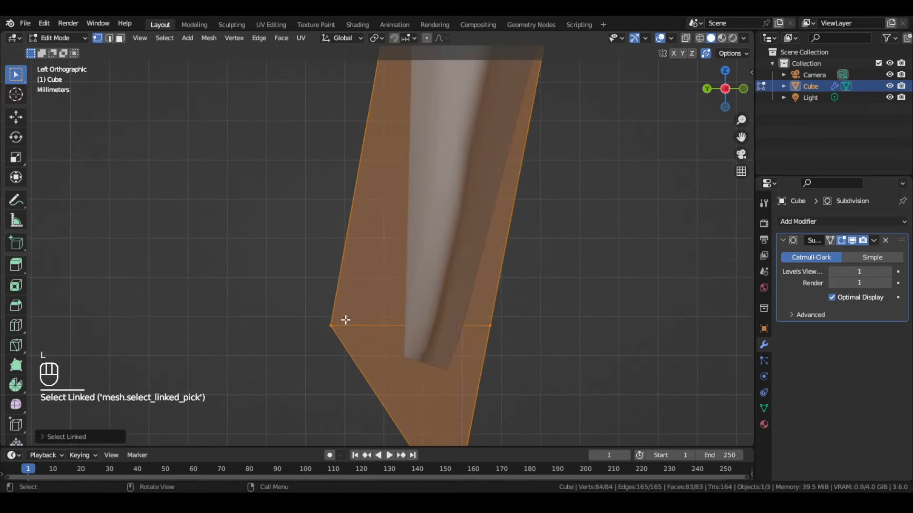
pyautogui.rightClick(361, 321)
pyautogui.click(481, 331)
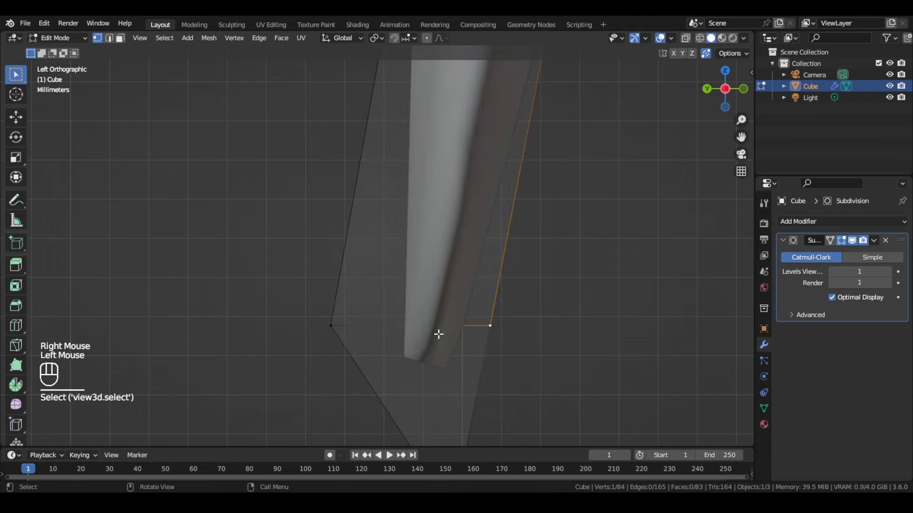
pyautogui.press('k')
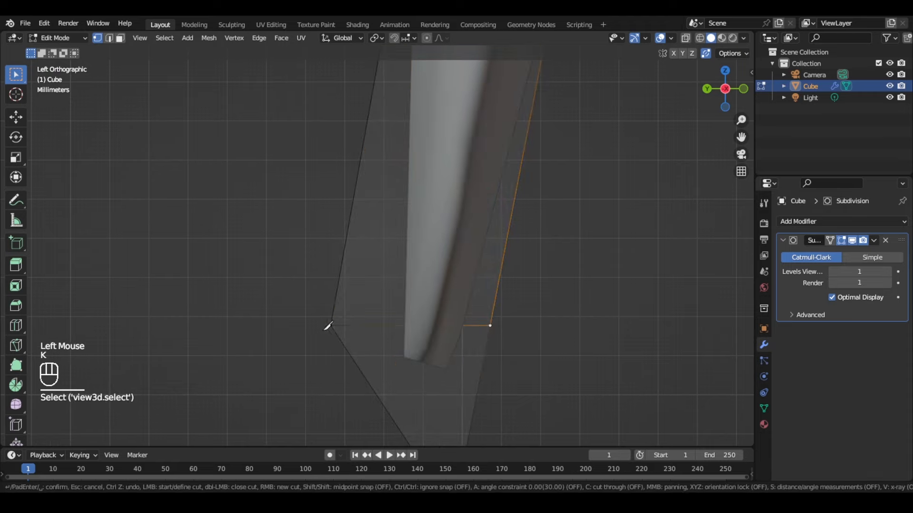
pyautogui.click(490, 325)
pyautogui.press('Return')
# - Knife-cut across the inner face of the back flap's tip between its side cuts and return to Object Mode
pyautogui.scroll(-2, 490, 326)
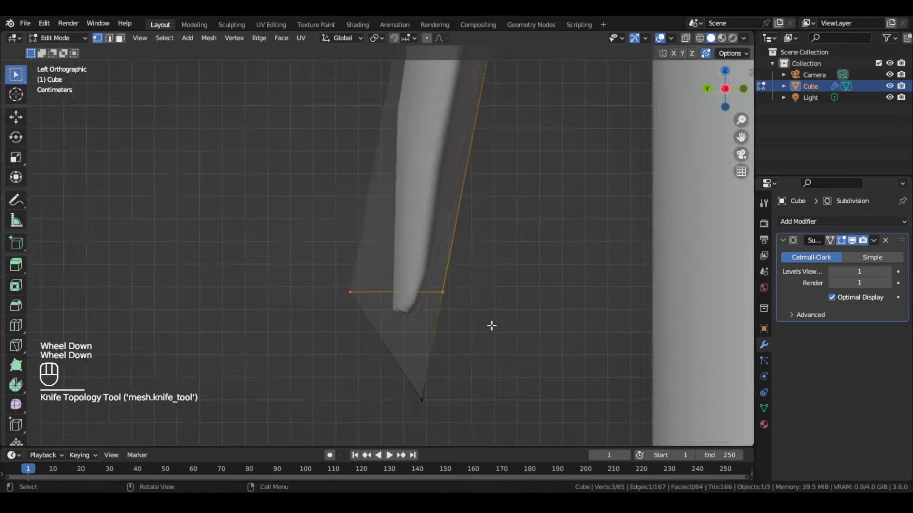
pyautogui.moveTo(489, 326); pyautogui.dragTo(579, 298, button='middle')
pyautogui.scroll(1, 519, 310)
pyautogui.press('k')
pyautogui.click(464, 296)
pyautogui.press('Return')
pyautogui.scroll(-2, 462, 295)
pyautogui.press('Tab')
pyautogui.scroll(-4, 396, 293)
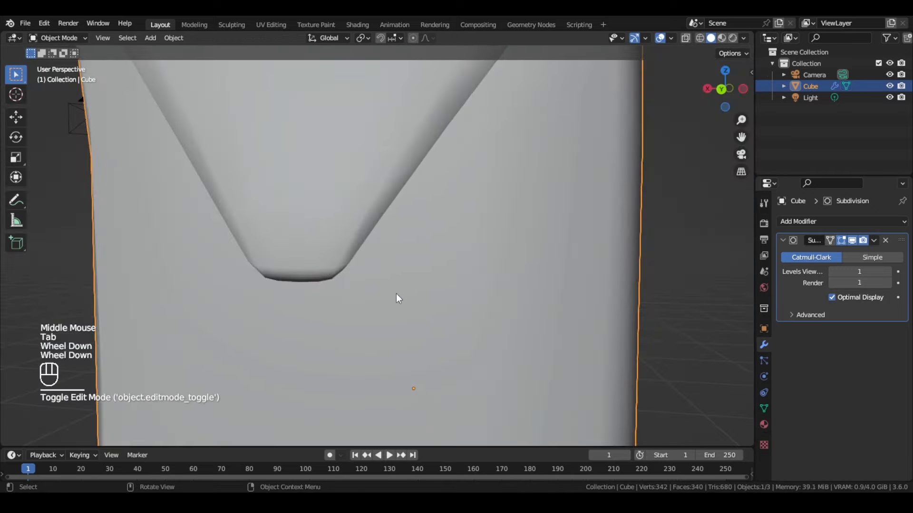
pyautogui.moveTo(377, 292); pyautogui.dragTo(429, 292, button='middle')
pyautogui.scroll(-4, 425, 293)
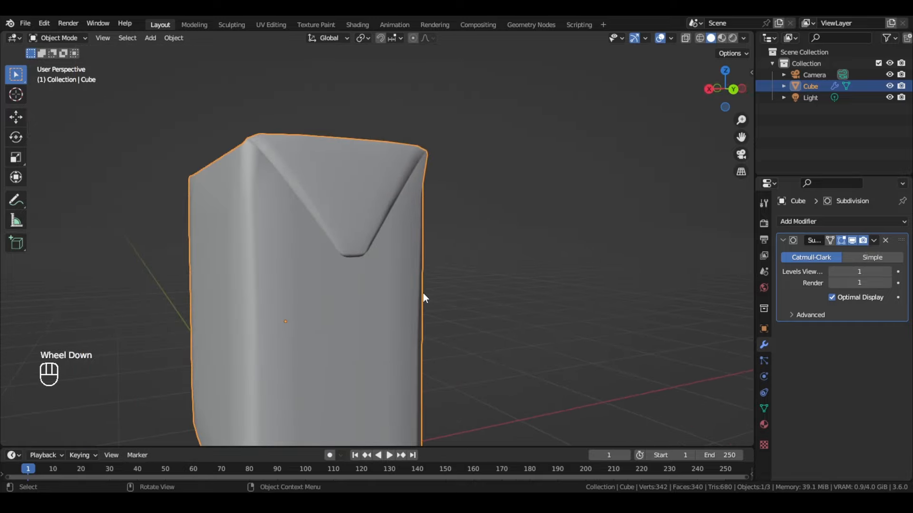
# - In Edit Mode, select the bottom edges of both flap tips and scale them narrower along X with X-ray on
pyautogui.press('Tab')
pyautogui.keyDown('alt'); pyautogui.click(344, 256); pyautogui.keyUp('alt')
pyautogui.moveTo(342, 255); pyautogui.dragTo(377, 277, button='middle')
pyautogui.scroll(-1, 377, 277)
pyautogui.scroll(-1, 207, 297)
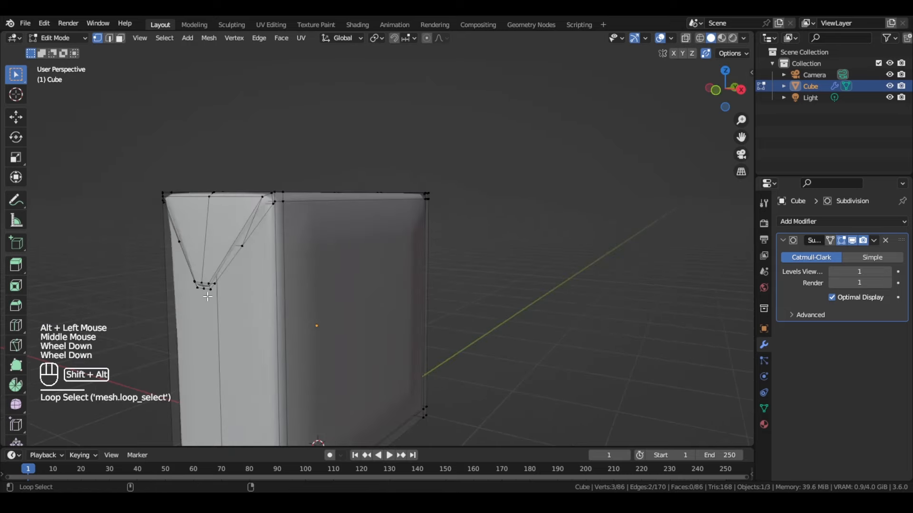
pyautogui.keyDown('alt'); pyautogui.keyDown('shift'); pyautogui.click(207, 297); pyautogui.keyUp('shift'); pyautogui.keyUp('alt')
pyautogui.moveTo(207, 297); pyautogui.dragTo(346, 297, button='middle')
pyautogui.press('KP_3')
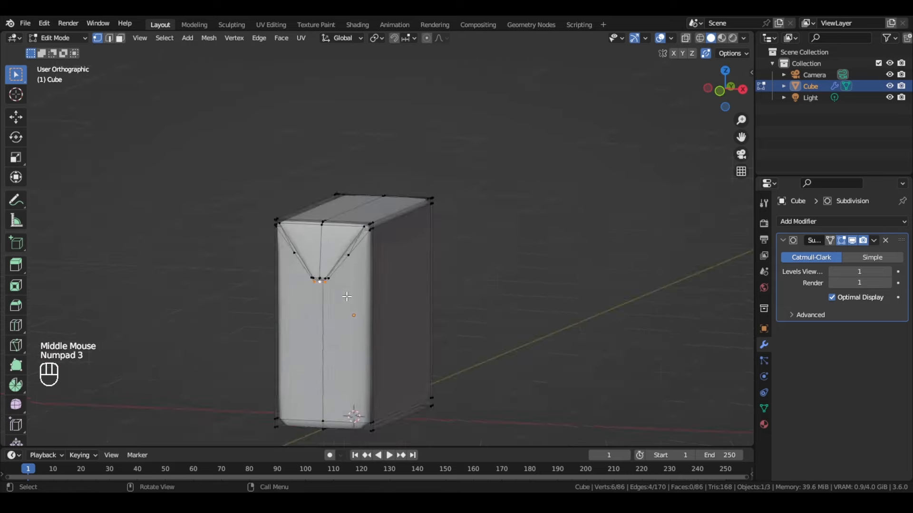
pyautogui.press('KP_1')
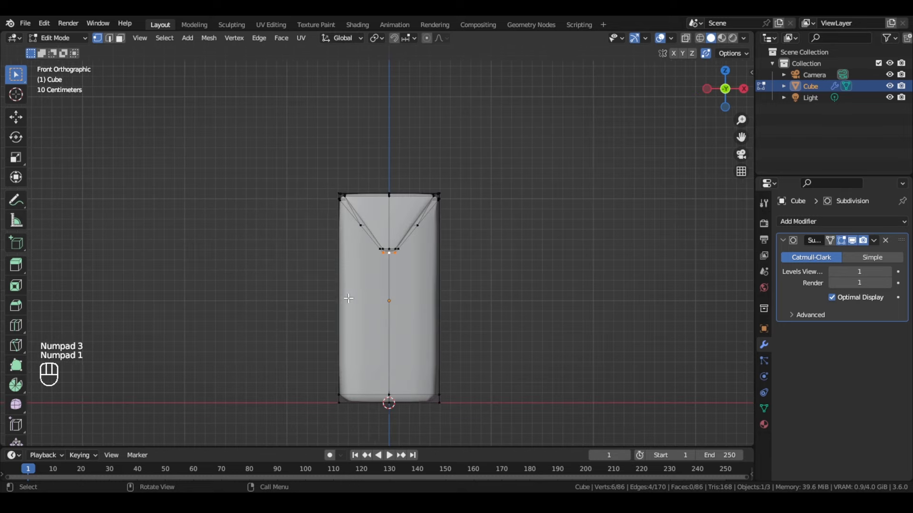
pyautogui.hotkey('alt', 'z')
pyautogui.scroll(4, 418, 286)
pyautogui.press('s')
pyautogui.press('x')
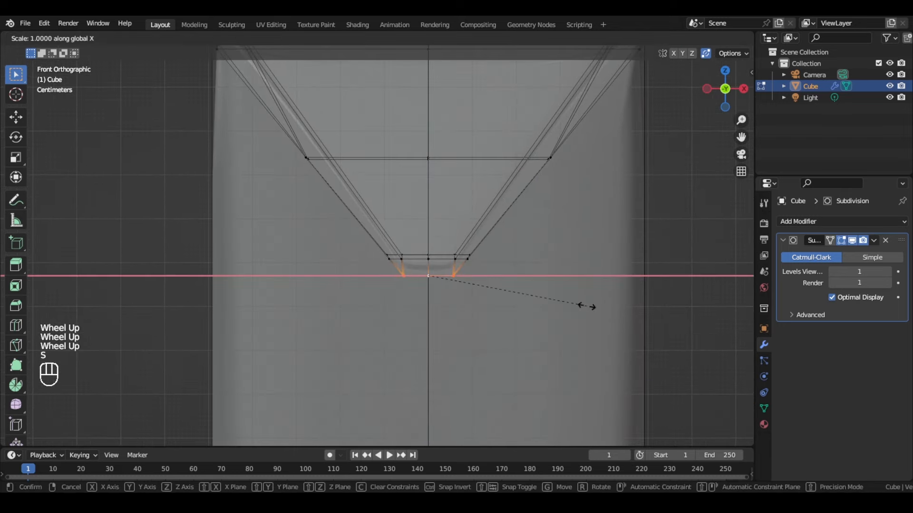
pyautogui.click(528, 309)
# - Move both flaps' bottom tip edges slightly down along Z and narrow them further along X
pyautogui.press('g')
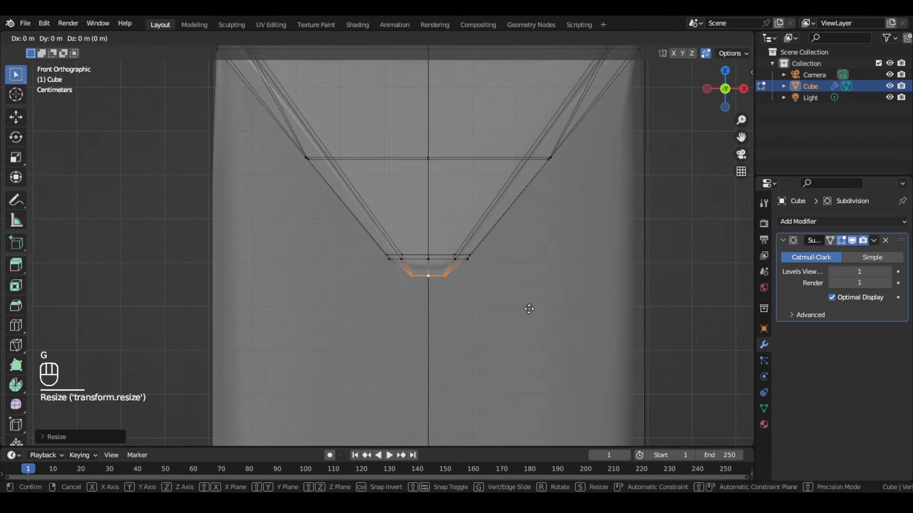
pyautogui.press('z')
pyautogui.click(529, 323)
pyautogui.press('s')
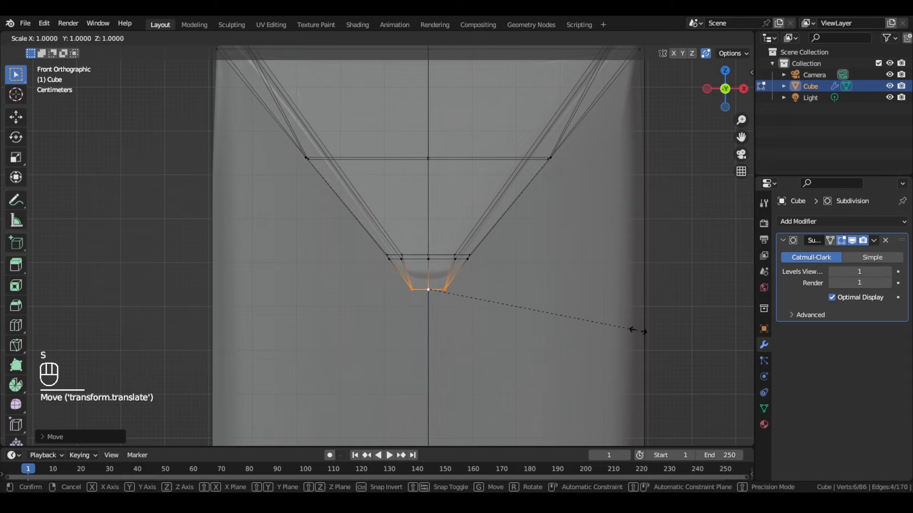
pyautogui.press('x')
pyautogui.click(506, 314)
# - Return to Object Mode, turn off X-ray display, and save the file
pyautogui.press('Tab')
pyautogui.scroll(-2, 506, 314)
pyautogui.moveTo(505, 314); pyautogui.dragTo(408, 312, button='middle')
pyautogui.hotkey('alt', 'z')
pyautogui.scroll(-2, 515, 313)
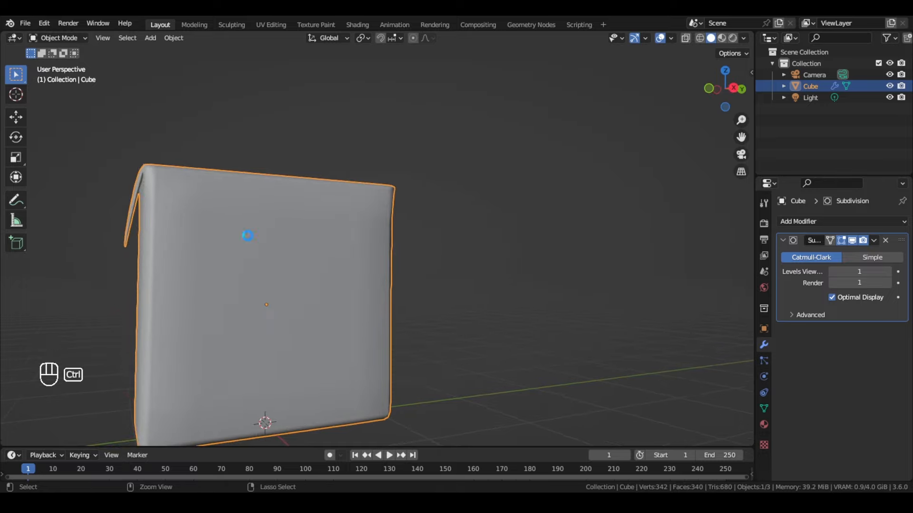
pyautogui.hotkey('ctrl', 's')
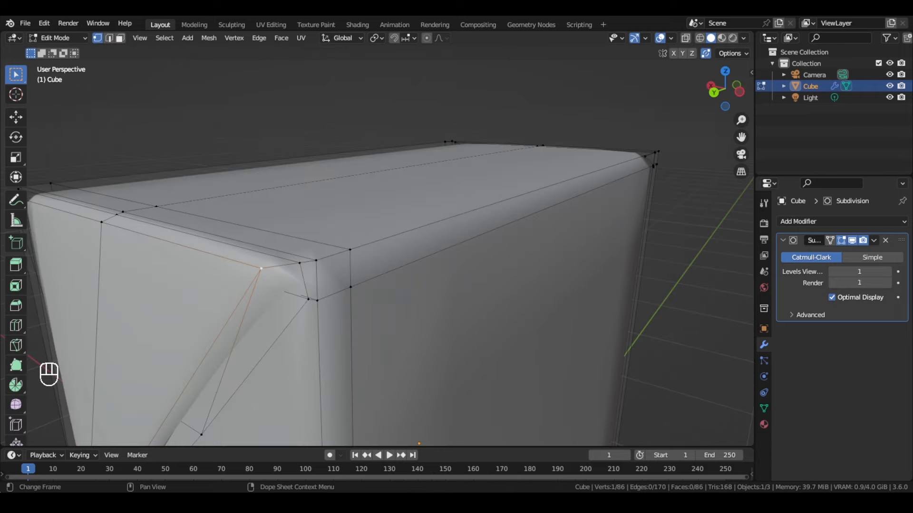
# - Add an unshifted loop cut through the narrow bevel along one long top edge, continuing down the flap's side
pyautogui.scroll(-3, 385, 234)
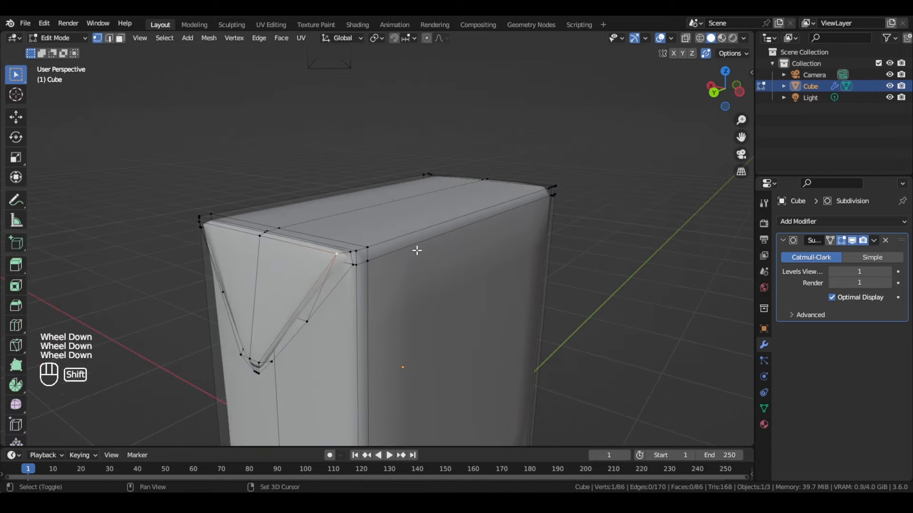
pyautogui.keyDown('shift'); pyautogui.moveTo(415, 249); pyautogui.dragTo(391, 221, button='middle'); pyautogui.keyUp('shift')
pyautogui.scroll(2, 291, 238)
pyautogui.hotkey('ctrl', 'r')
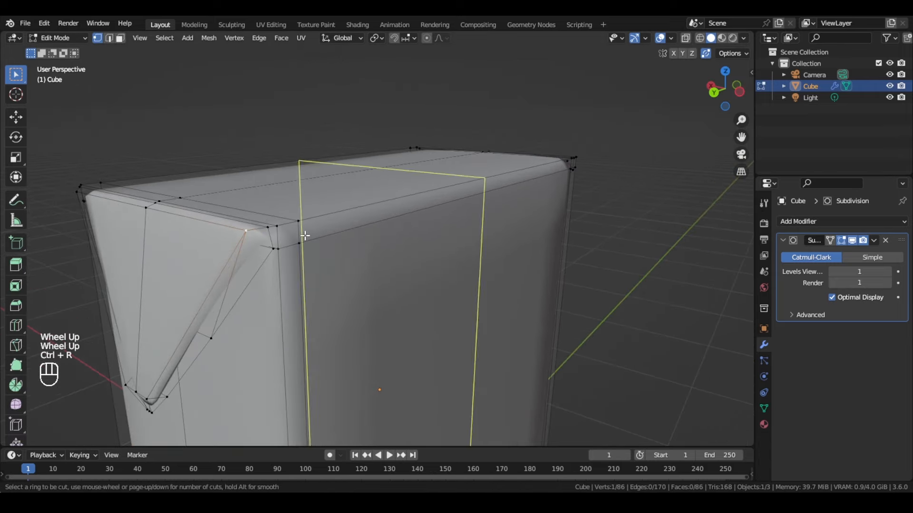
pyautogui.click(300, 239)
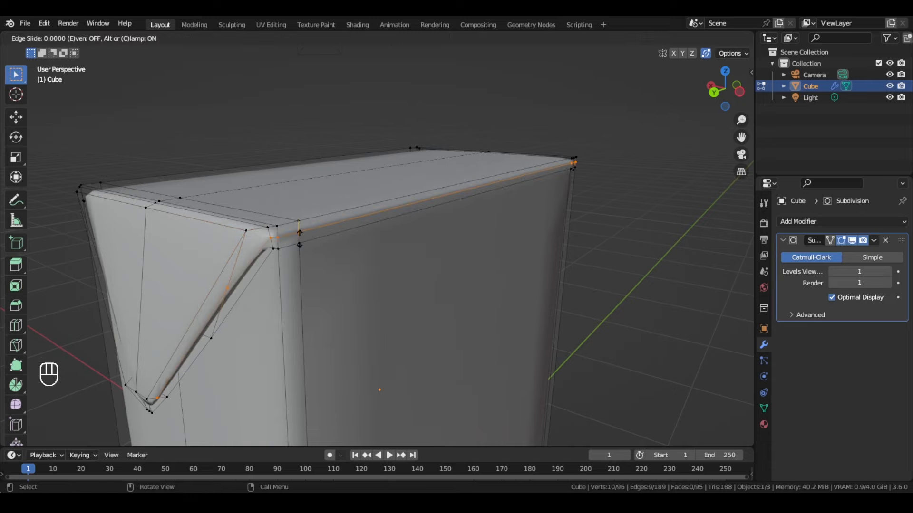
pyautogui.click(300, 239)
# - Add an unshifted loop cut through the narrow bevel along the opposite long top edge, continuing down the flaps
pyautogui.moveTo(300, 240); pyautogui.dragTo(416, 279, button='middle')
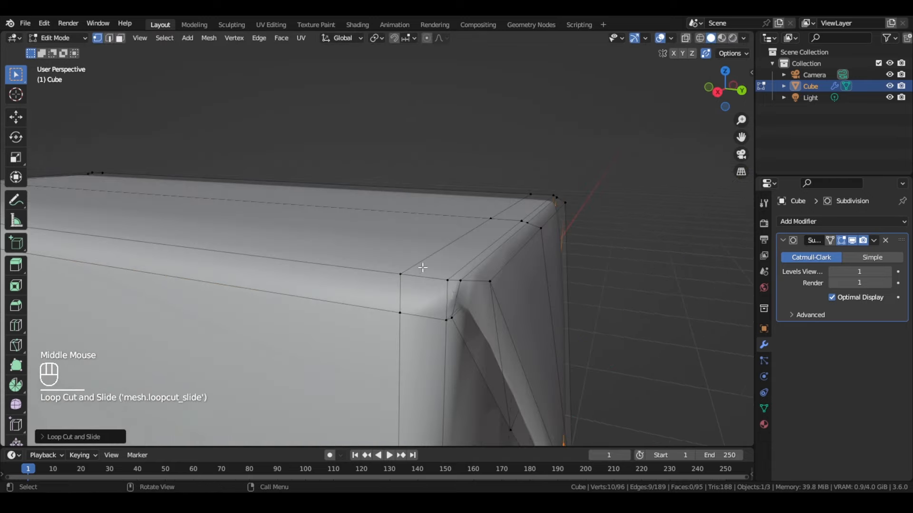
pyautogui.scroll(-2, 416, 279)
pyautogui.hotkey('ctrl', 'r')
pyautogui.click(410, 276)
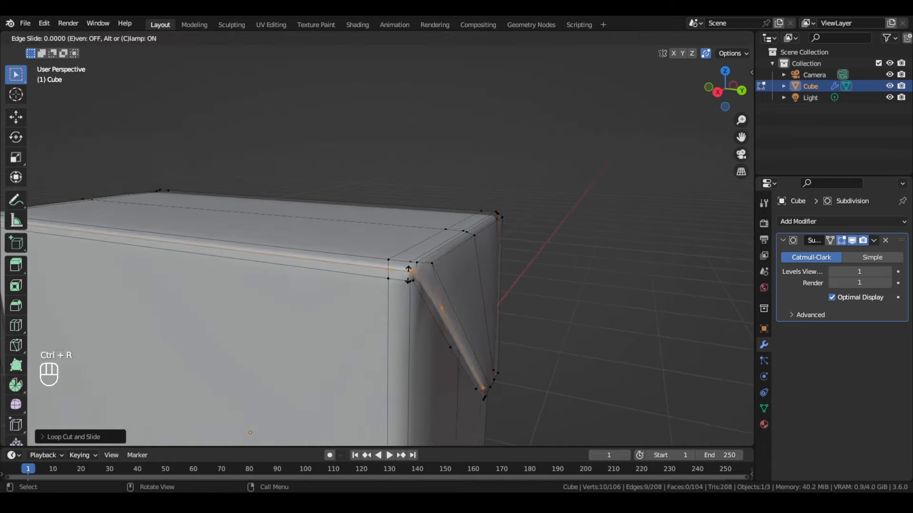
pyautogui.click(409, 275)
# - Return to Object Mode and save the file
pyautogui.press('Tab')
pyautogui.scroll(-2, 455, 275)
pyautogui.moveTo(455, 275); pyautogui.dragTo(466, 259, button='middle')
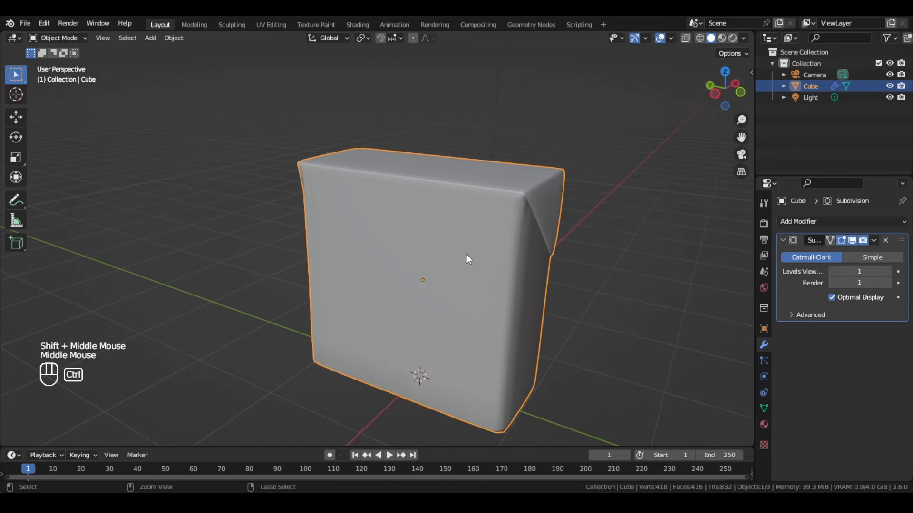
pyautogui.hotkey('ctrl', 's')
pyautogui.scroll(-2, 522, 272)
pyautogui.keyDown('shift'); pyautogui.moveTo(522, 273); pyautogui.dragTo(536, 255, button='middle'); pyautogui.keyUp('shift')
pyautogui.scroll(2, 481, 302)
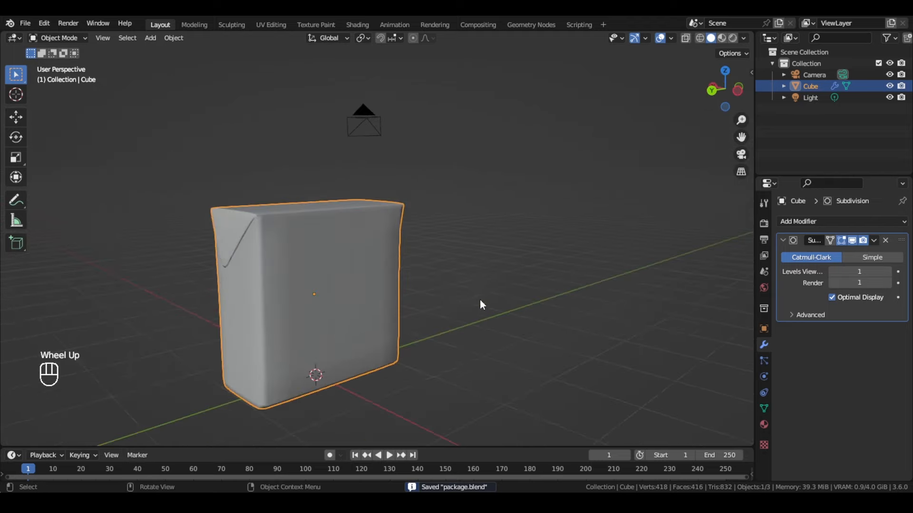
# - In Edit Mode, select a vertex near the tip of one flap and frame the view on it
pyautogui.keyDown('shift'); pyautogui.scroll(1, 481, 301); pyautogui.keyUp('shift')
pyautogui.keyDown('shift'); pyautogui.moveTo(481, 301); pyautogui.dragTo(498, 256, button='middle'); pyautogui.keyUp('shift')
pyautogui.press('KP_0')
pyautogui.scroll(-2, 494, 252)
pyautogui.scroll(2, 305, 244)
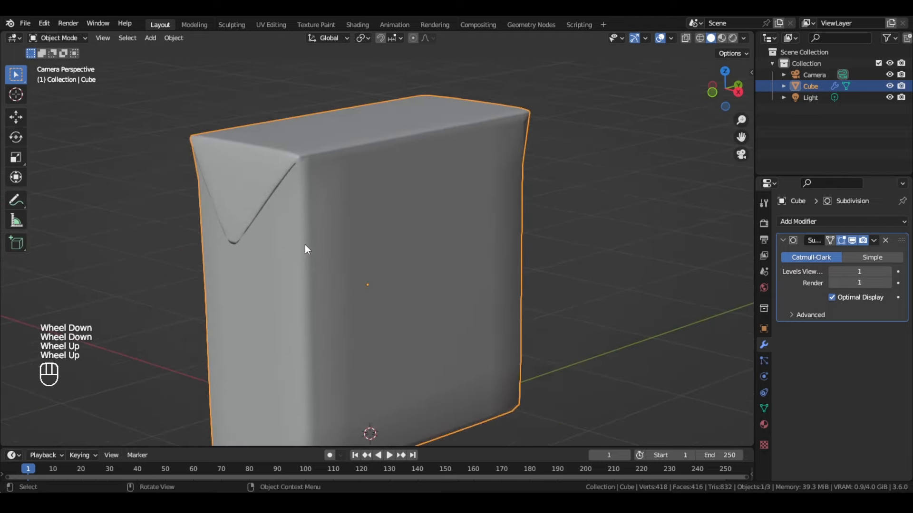
pyautogui.press('Tab')
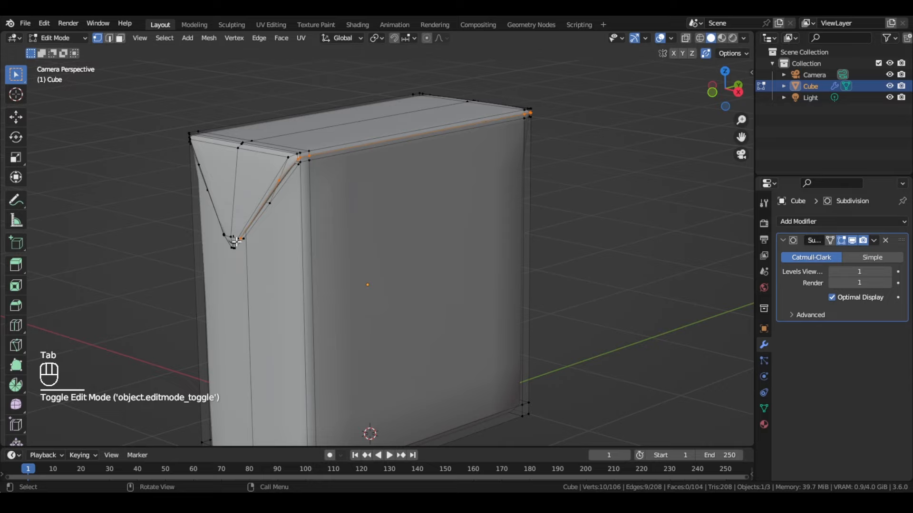
pyautogui.click(236, 241)
pyautogui.press('KP_Decimal')
pyautogui.scroll(-4, 366, 292)
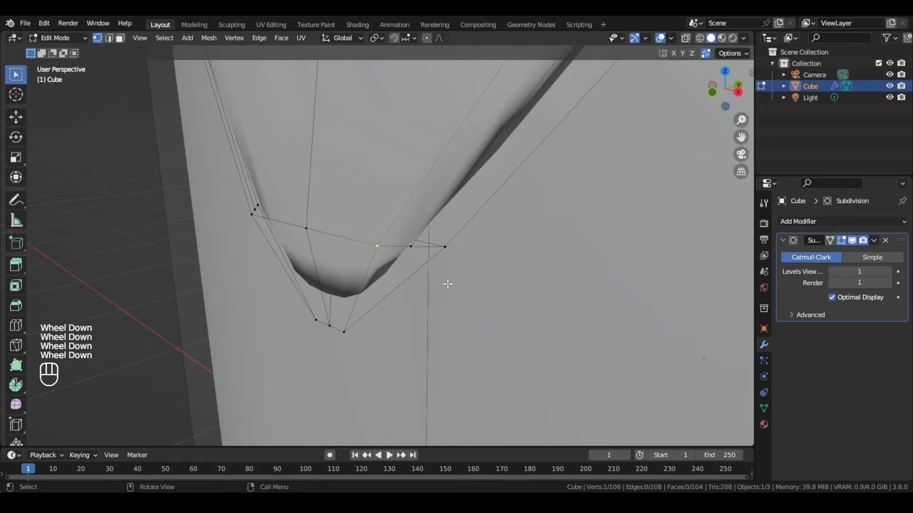
pyautogui.moveTo(448, 284); pyautogui.dragTo(377, 246, button='middle')
pyautogui.scroll(-2, 391, 259)
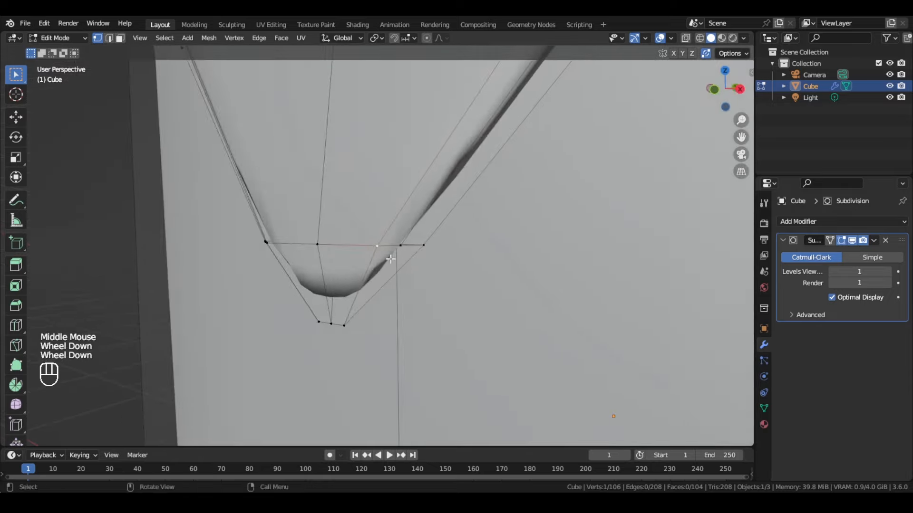
# - Select the outer middle vertex above each flap's tip, scale the pair slightly outward along Y, and return to Object Mode
pyautogui.click(294, 248)
pyautogui.moveTo(295, 248); pyautogui.dragTo(377, 267, button='middle')
pyautogui.scroll(-2, 487, 281)
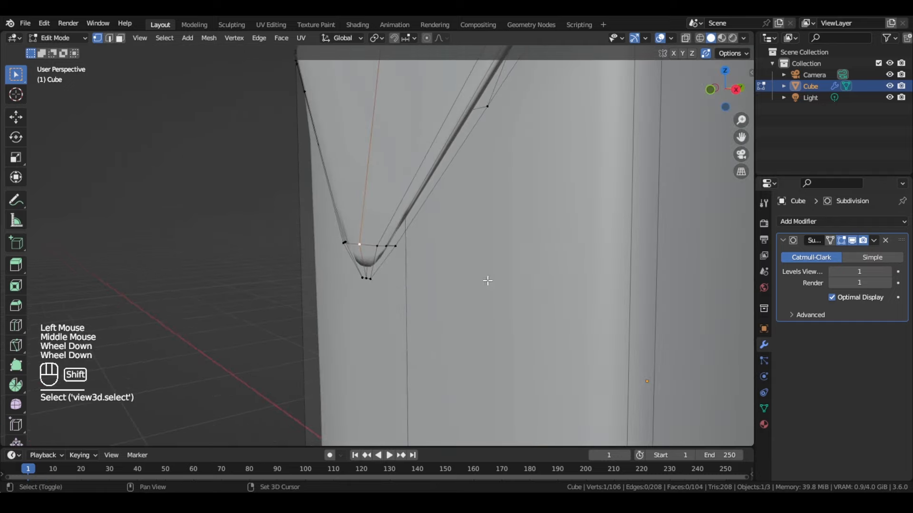
pyautogui.scroll(-1, 413, 271)
pyautogui.keyDown('shift'); pyautogui.moveTo(487, 281); pyautogui.dragTo(570, 297, button='middle'); pyautogui.keyUp('shift')
pyautogui.scroll(-3, 412, 271)
pyautogui.keyDown('shift'); pyautogui.click(569, 280); pyautogui.keyUp('shift')
pyautogui.press('KP_3')
pyautogui.scroll(3, 619, 292)
pyautogui.press('g')
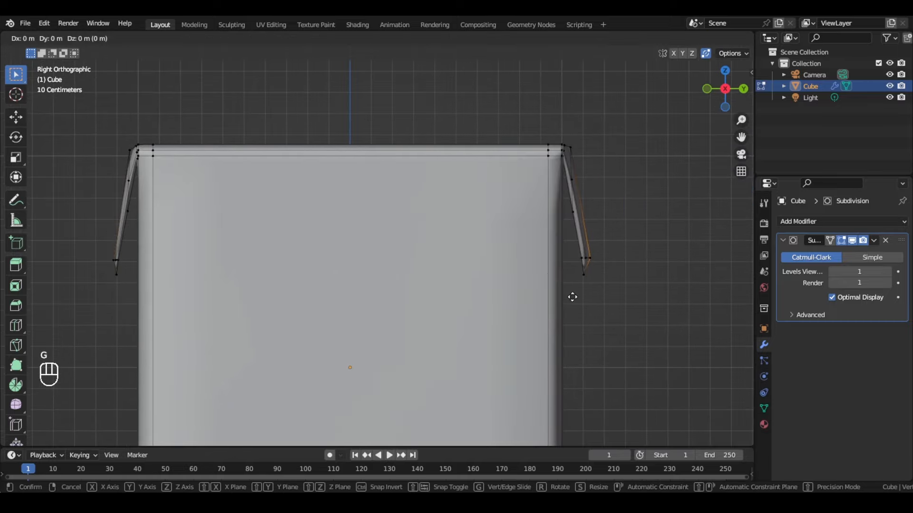
pyautogui.press('s')
pyautogui.click(587, 297)
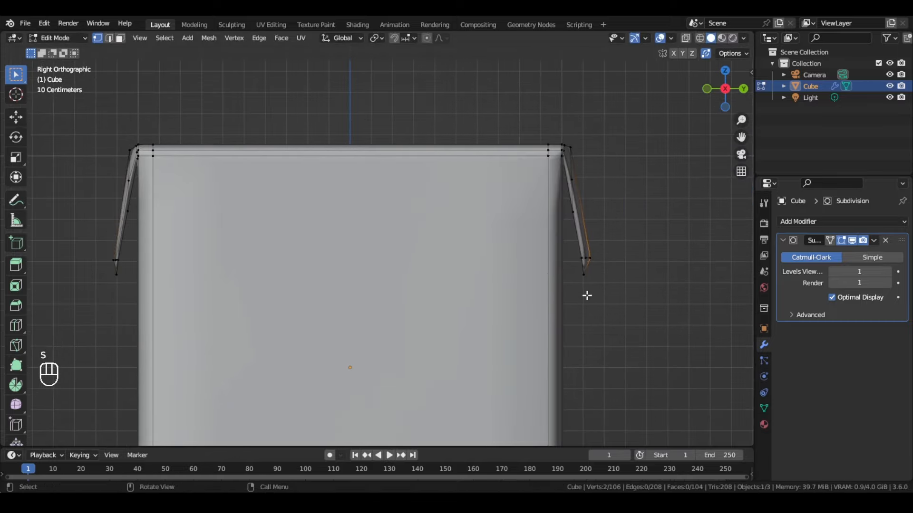
pyautogui.press('s')
pyautogui.press('y')
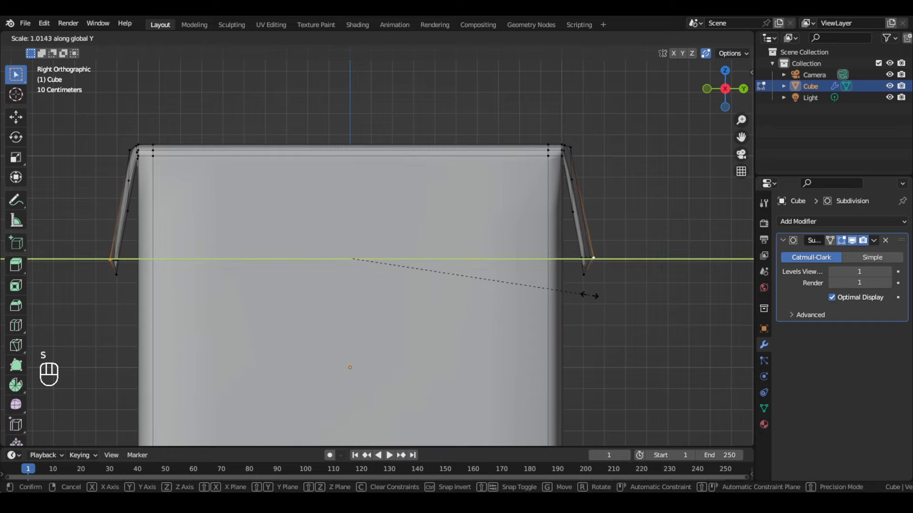
pyautogui.click(586, 296)
pyautogui.moveTo(587, 296)
pyautogui.mouseDown(button='middle')
pyautogui.moveTo(504, 273)
pyautogui.moveTo(589, 287)
pyautogui.mouseUp(button='middle')
pyautogui.press('Tab')
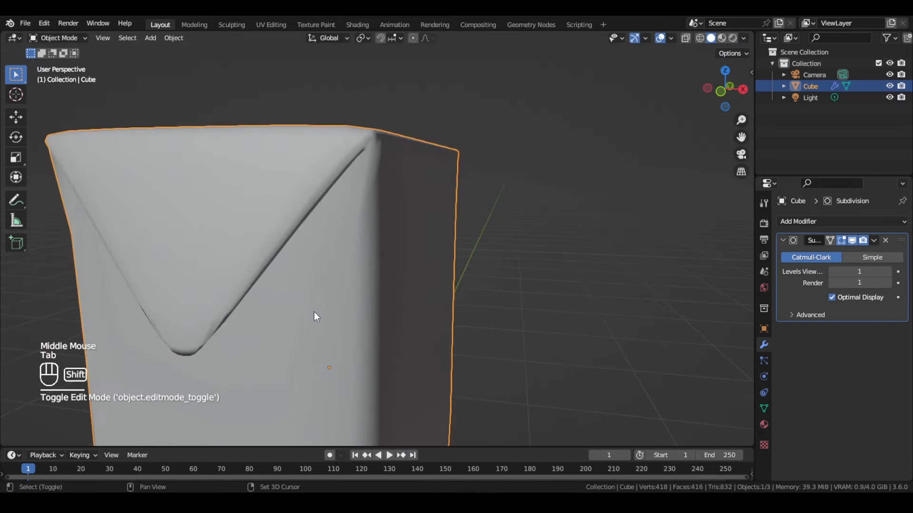
# - Try narrowing one flap's bottom tip edges along X in Edit Mode, undo the scaling, and return to Object Mode
pyautogui.keyDown('shift'); pyautogui.moveTo(315, 316); pyautogui.dragTo(380, 261, button='middle'); pyautogui.keyUp('shift')
pyautogui.scroll(3, 428, 262)
pyautogui.press('Tab')
pyautogui.keyDown('shift'); pyautogui.moveTo(380, 261); pyautogui.dragTo(419, 263, button='middle'); pyautogui.keyUp('shift')
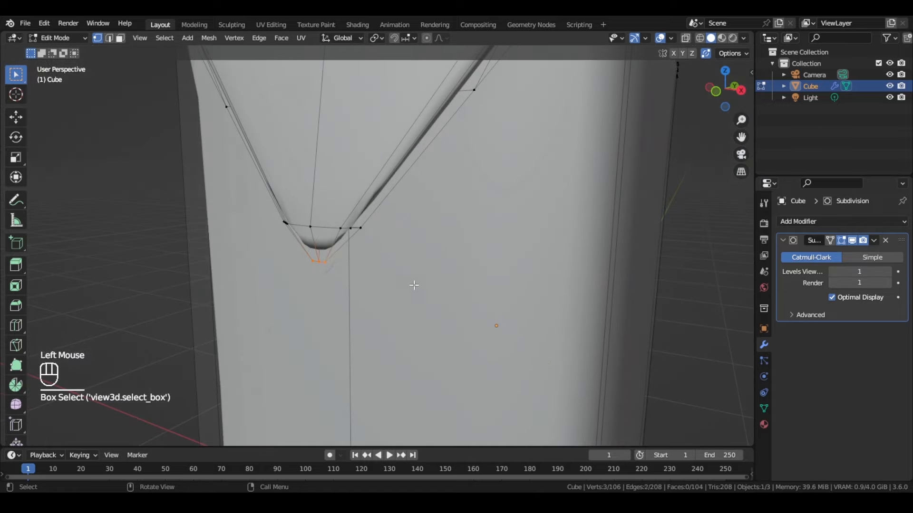
pyautogui.press('s')
pyautogui.press('x')
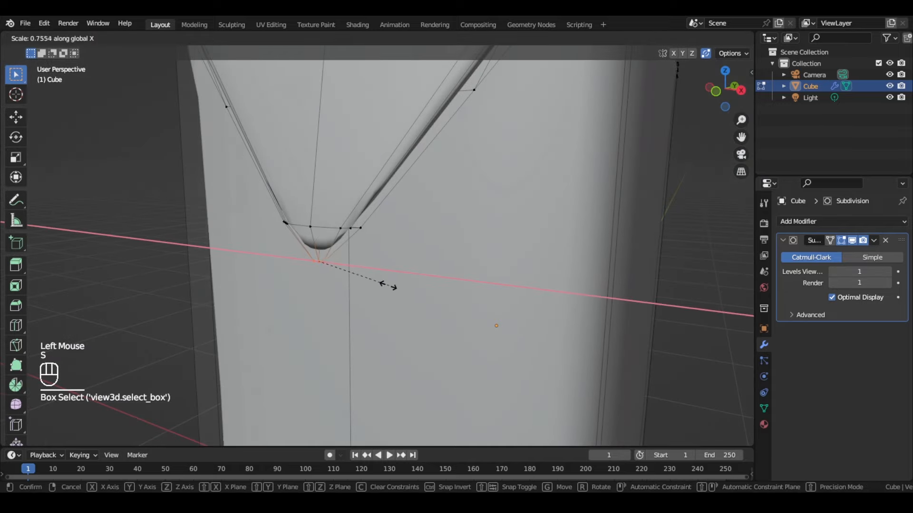
pyautogui.click(369, 267)
pyautogui.hotkey('ctrl', 'z')
pyautogui.scroll(-2, 385, 271)
pyautogui.press('Tab')
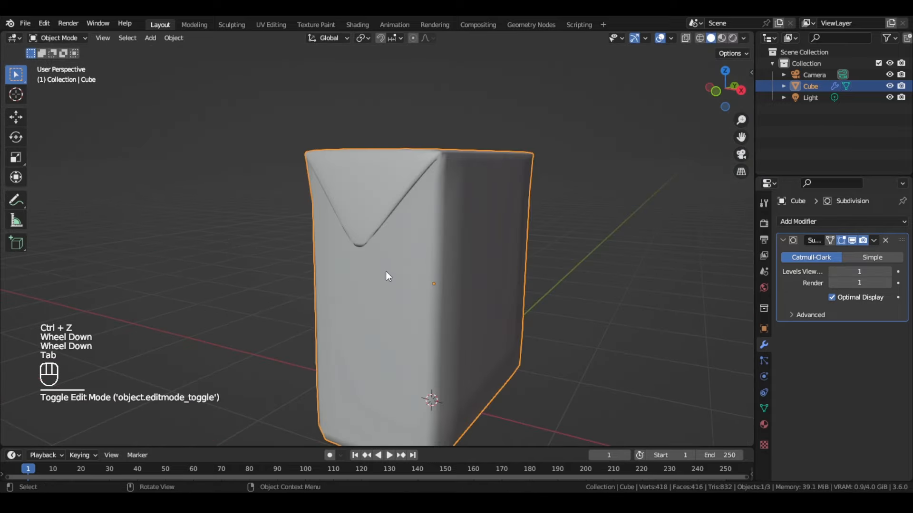
pyautogui.scroll(-2, 399, 268)
pyautogui.keyDown('shift'); pyautogui.moveTo(412, 267); pyautogui.dragTo(414, 275, button='middle'); pyautogui.keyUp('shift')
pyautogui.moveTo(415, 276); pyautogui.dragTo(339, 265, button='middle')
pyautogui.scroll(2, 320, 294)
pyautogui.scroll(-1, 333, 299)
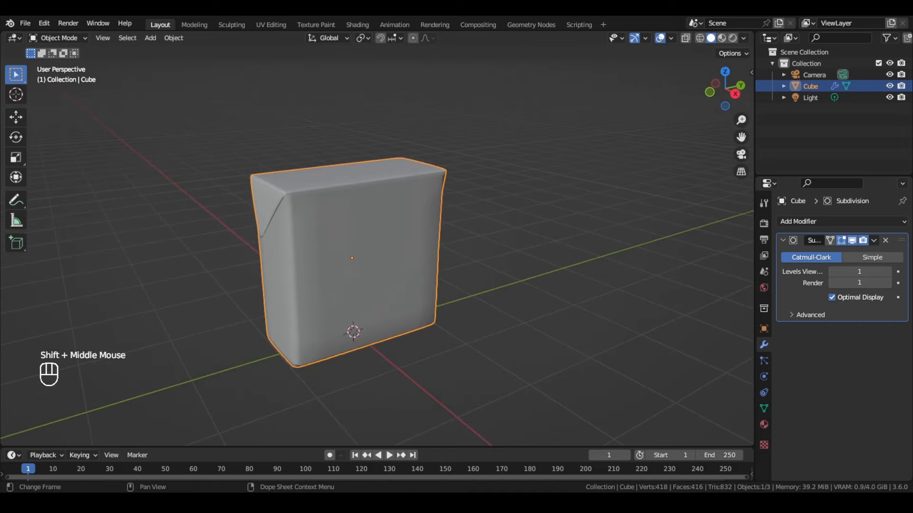
# - In Edit Mode, add a horizontal loop cut around the box body and slide it down below mid-height
pyautogui.press('Tab')
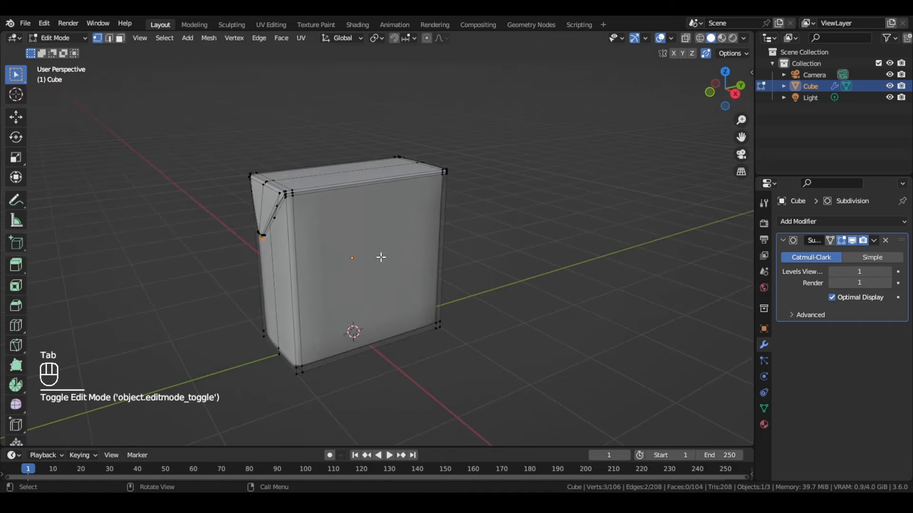
pyautogui.scroll(2, 379, 256)
pyautogui.moveTo(379, 257); pyautogui.dragTo(359, 241, button='middle')
pyautogui.hotkey('ctrl', 'r')
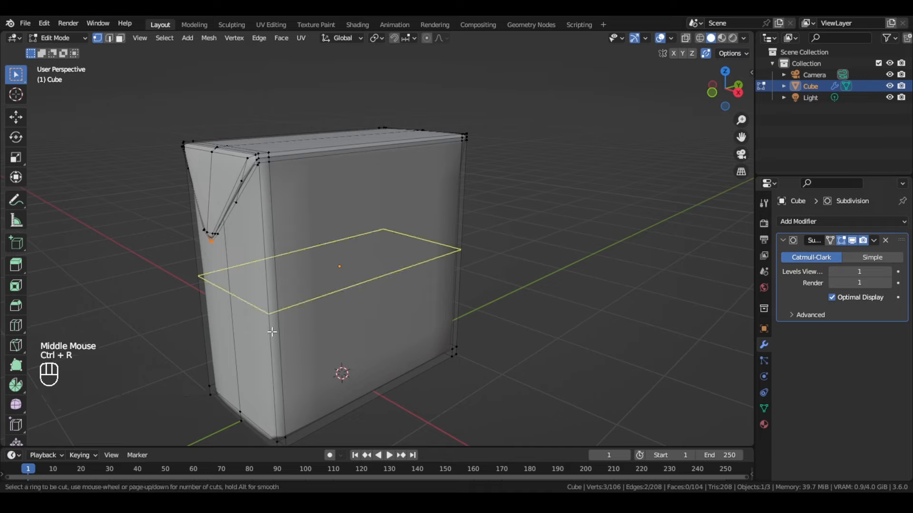
pyautogui.click(271, 332)
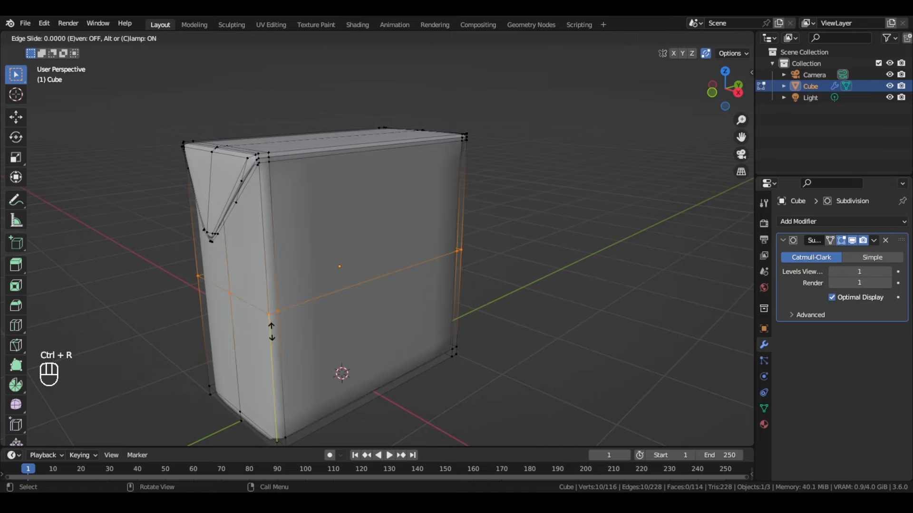
pyautogui.click(273, 370)
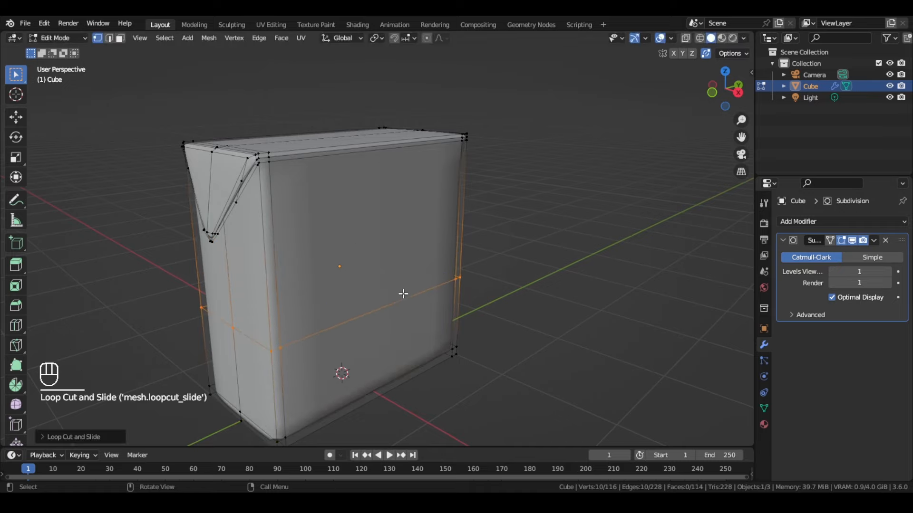
# - Inset the large face above the new loop cut on the box's broad +X side by a narrow margin
pyautogui.press('3')
pyautogui.click(381, 288)
pyautogui.press('KP_3')
# - Select the top edge of the inset face and move it slightly down along Z in right view
pyautogui.click(331, 154)
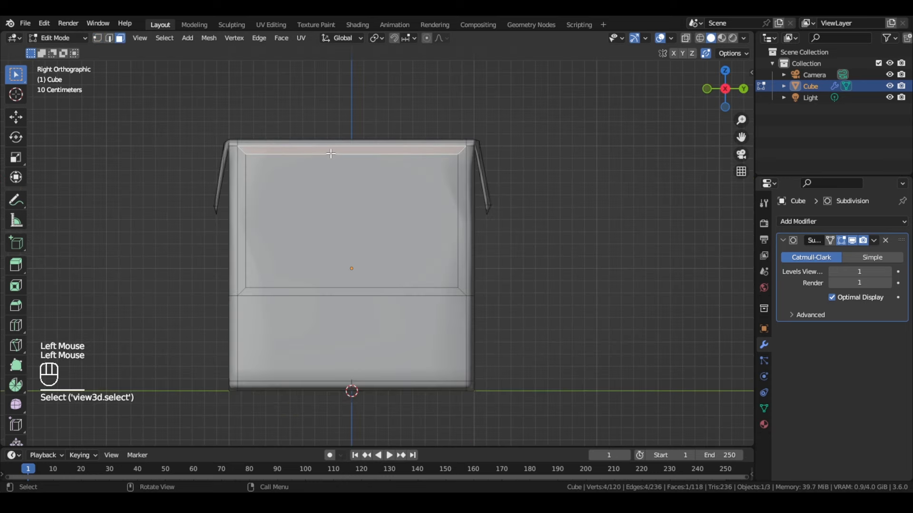
pyautogui.press('2')
pyautogui.click(349, 183)
pyautogui.press('g')
pyautogui.press('z')
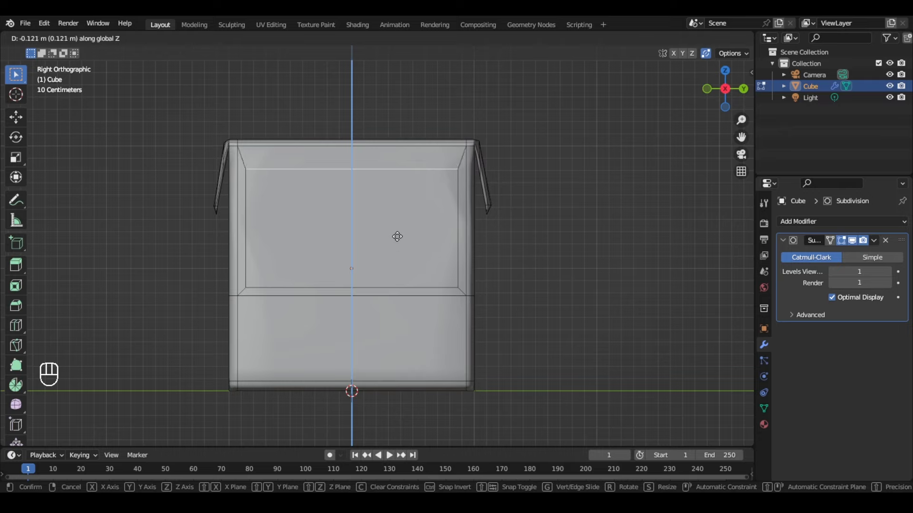
pyautogui.click(400, 229)
pyautogui.press('g')
pyautogui.press('z')
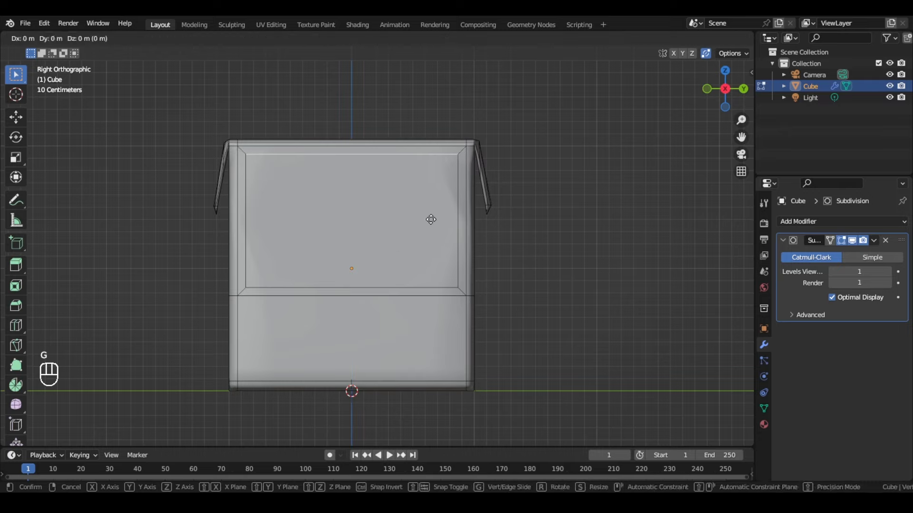
pyautogui.click(426, 230)
# - Select the large inset face on the broad side and extrude it deep inward into the box
pyautogui.moveTo(426, 230); pyautogui.dragTo(430, 257, button='middle')
pyautogui.scroll(3, 338, 261)
pyautogui.scroll(-1, 407, 268)
pyautogui.press('3')
pyautogui.click(420, 251)
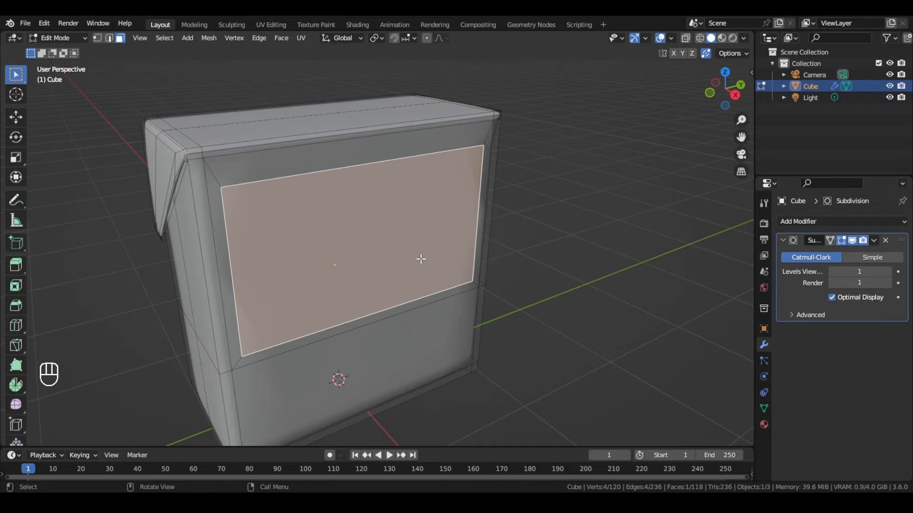
pyautogui.scroll(-2, 421, 259)
pyautogui.moveTo(430, 259)
pyautogui.keyDown('shift'); pyautogui.mouseDown(button='middle')
pyautogui.moveTo(330, 258)
pyautogui.moveTo(390, 249)
pyautogui.moveTo(417, 256)
pyautogui.mouseUp(button='middle'); pyautogui.keyUp('shift')
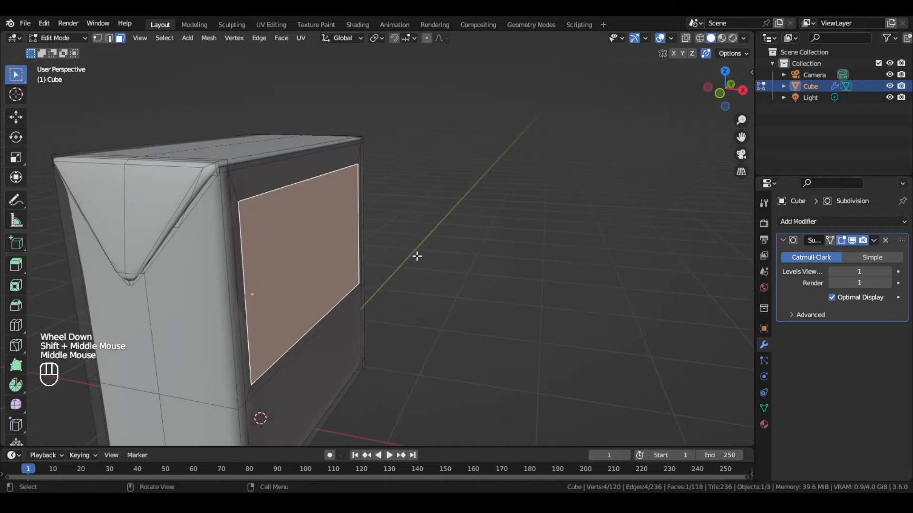
pyautogui.press('e')
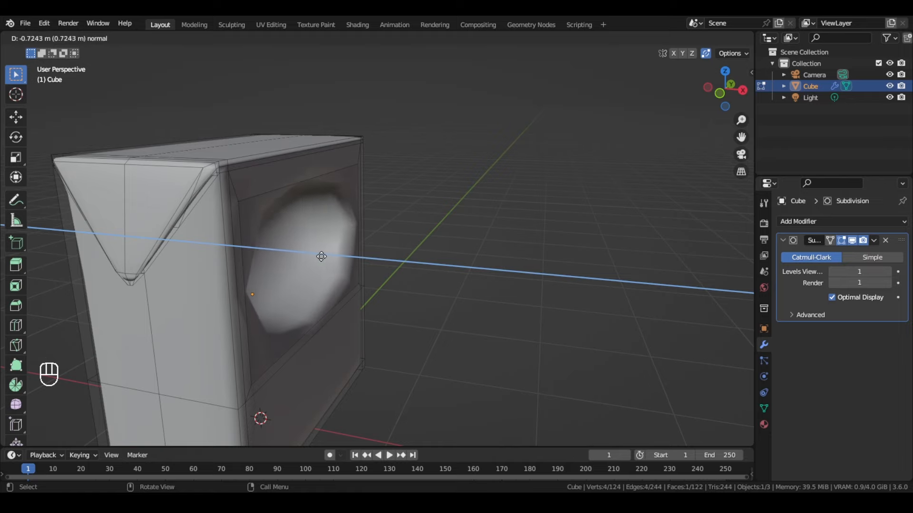
pyautogui.click(306, 256)
# - Turn on X-ray display and move the extruded inner face back toward the opening along X to make the recess shallower
pyautogui.moveTo(306, 257); pyautogui.dragTo(407, 272, button='middle')
pyautogui.hotkey('alt', 'z')
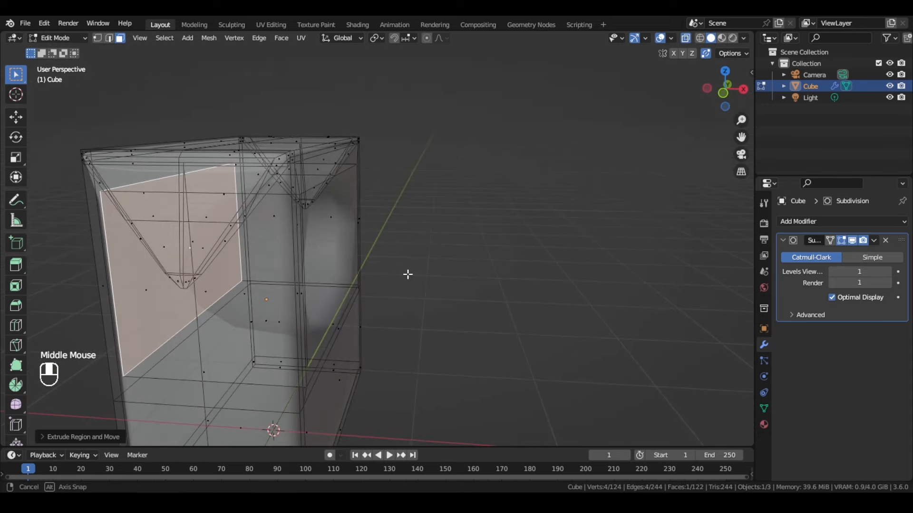
pyautogui.press('g')
pyautogui.press('y')
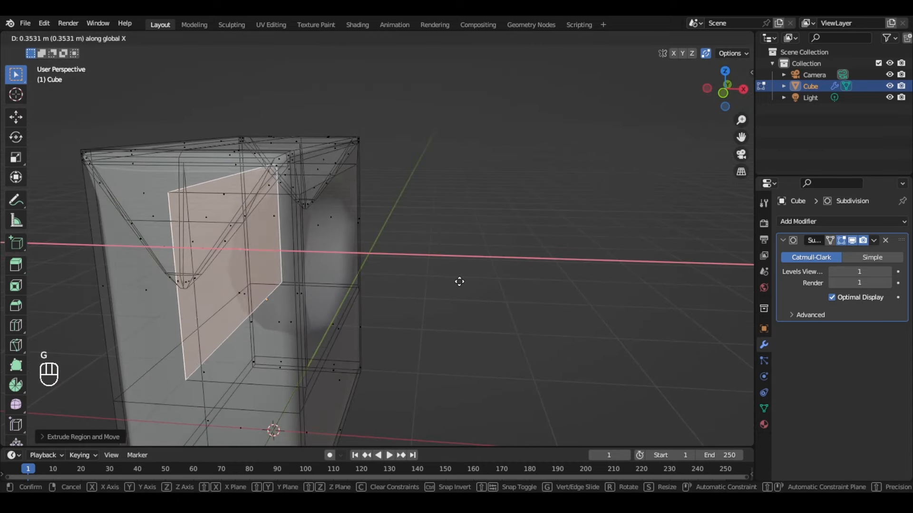
pyautogui.click(467, 282)
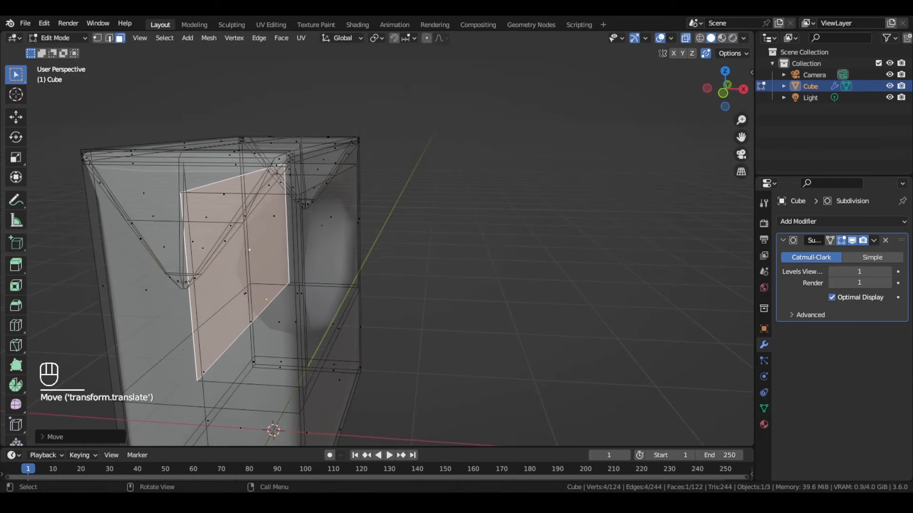
pyautogui.moveTo(485, 287); pyautogui.dragTo(442, 293, button='middle')
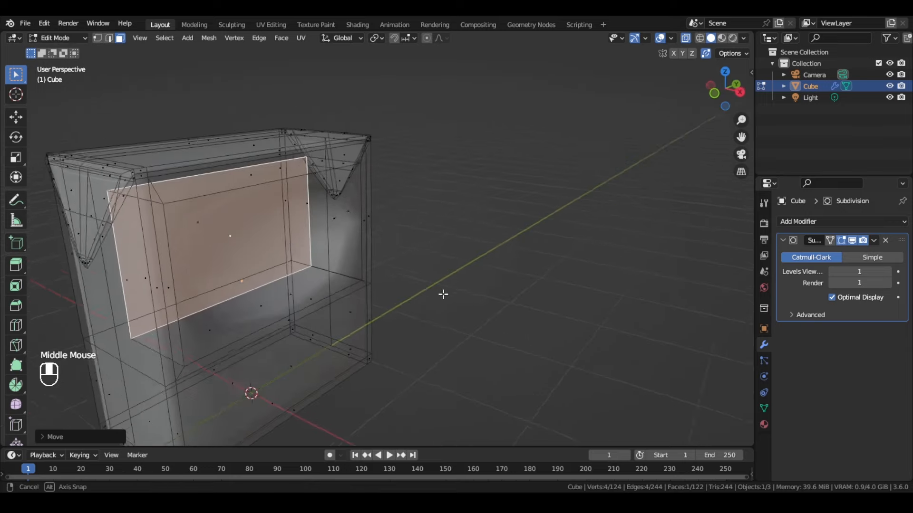
# - Add a loop cut around the recess's inner walls and slide it close to the recess's back face
pyautogui.press('Tab')
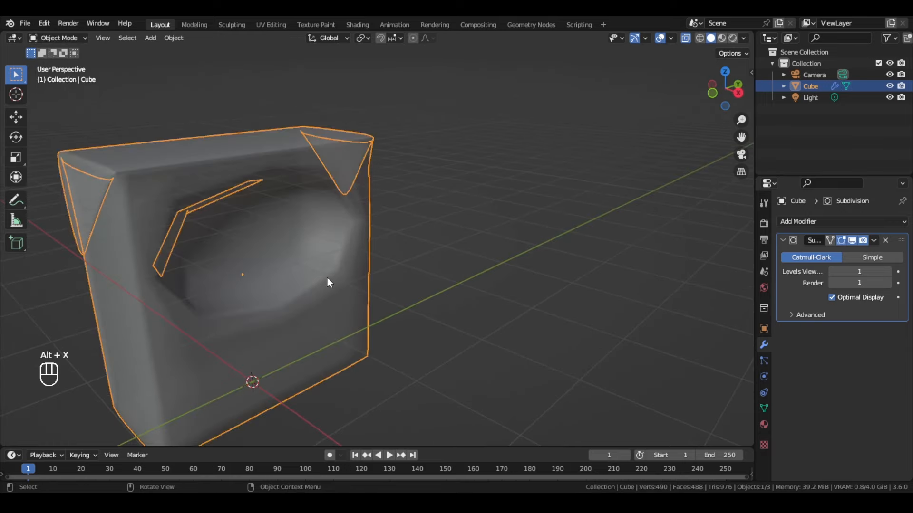
pyautogui.hotkey('alt', 'z')
pyautogui.press('Tab')
pyautogui.scroll(1, 272, 260)
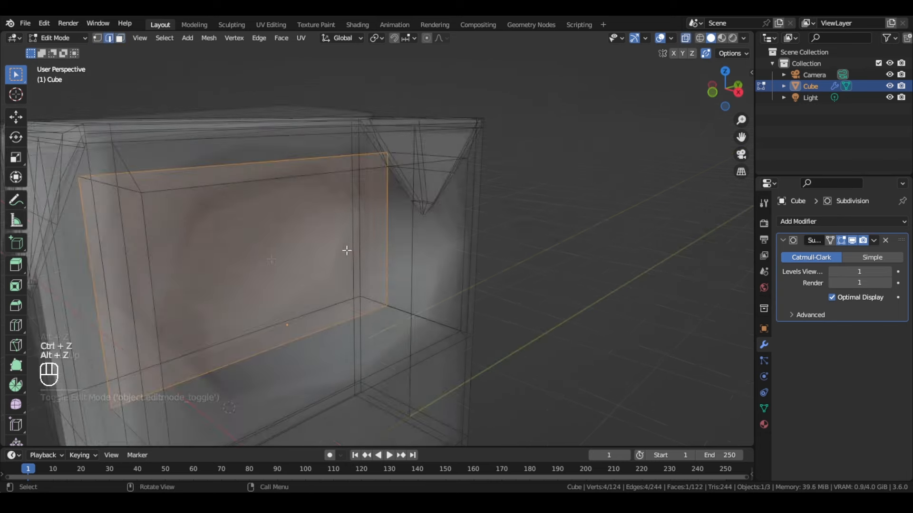
pyautogui.moveTo(347, 250); pyautogui.dragTo(344, 247, button='middle')
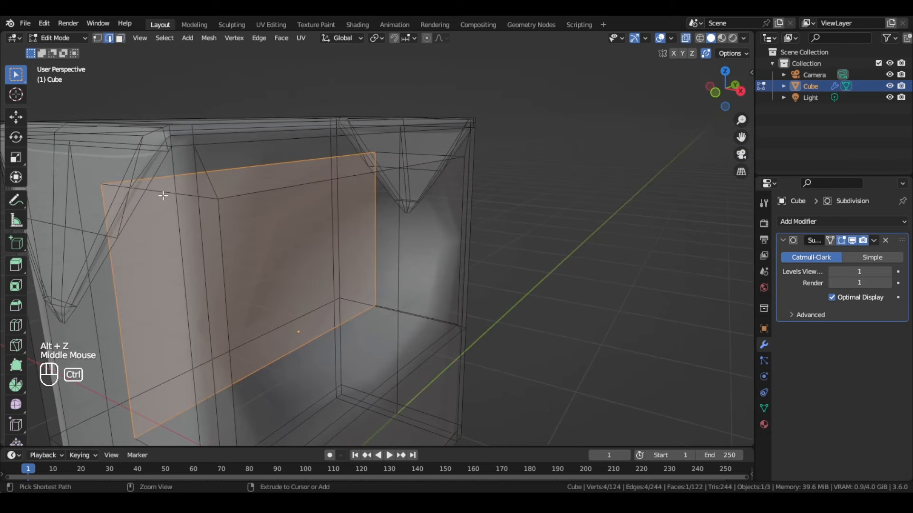
pyautogui.hotkey('ctrl', 'r')
pyautogui.click(152, 195)
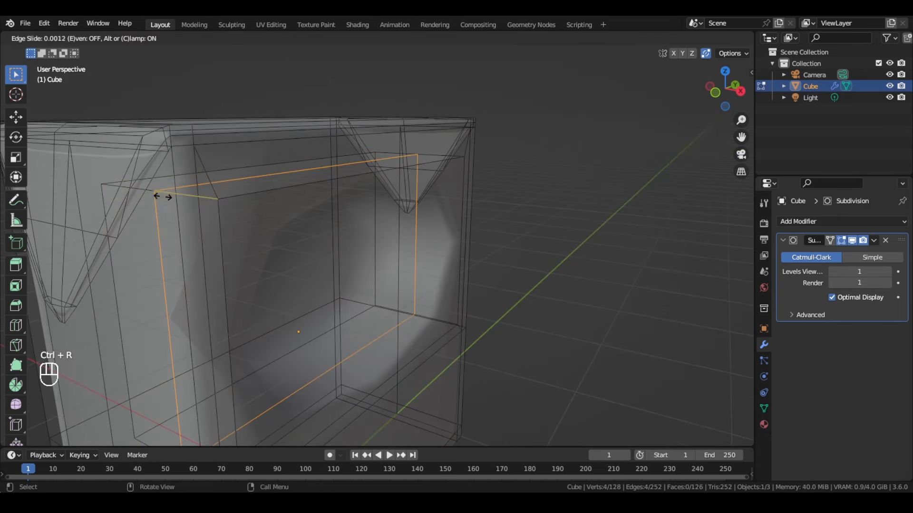
pyautogui.click(120, 195)
pyautogui.press('Tab')
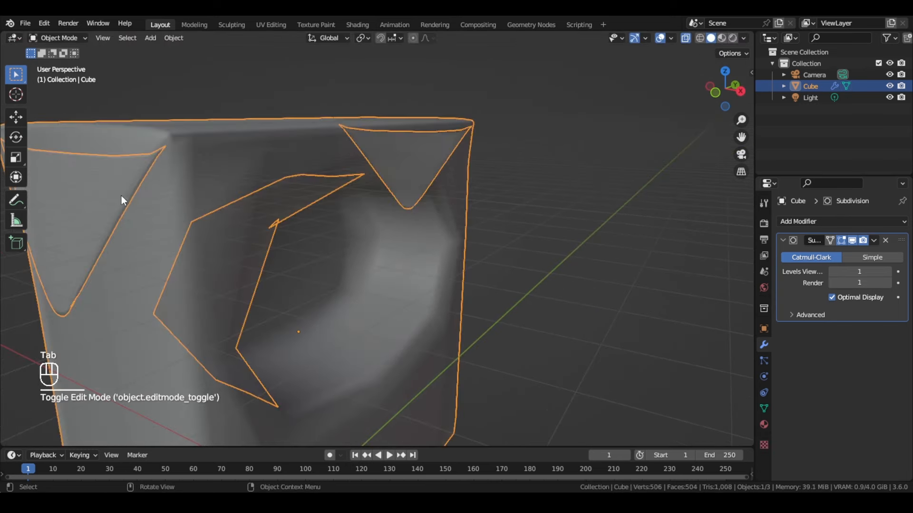
pyautogui.moveTo(121, 196); pyautogui.dragTo(285, 236, button='middle')
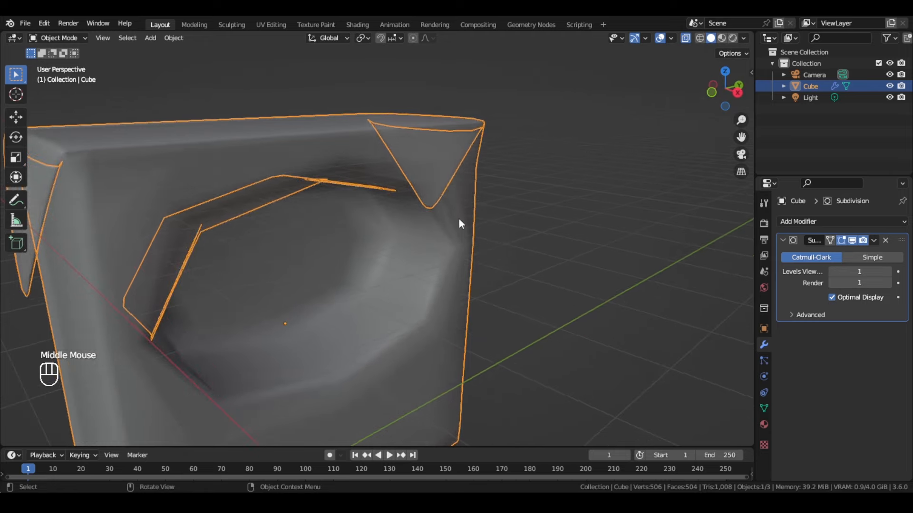
# - Turn off X-ray display and add a vertical loop cut through the box, slid close to the recess's -Y side
pyautogui.hotkey('alt', 'z')
pyautogui.moveTo(334, 145); pyautogui.dragTo(358, 256, button='middle')
pyautogui.scroll(-2, 338, 239)
pyautogui.press('Tab')
pyautogui.hotkey('ctrl', 'r')
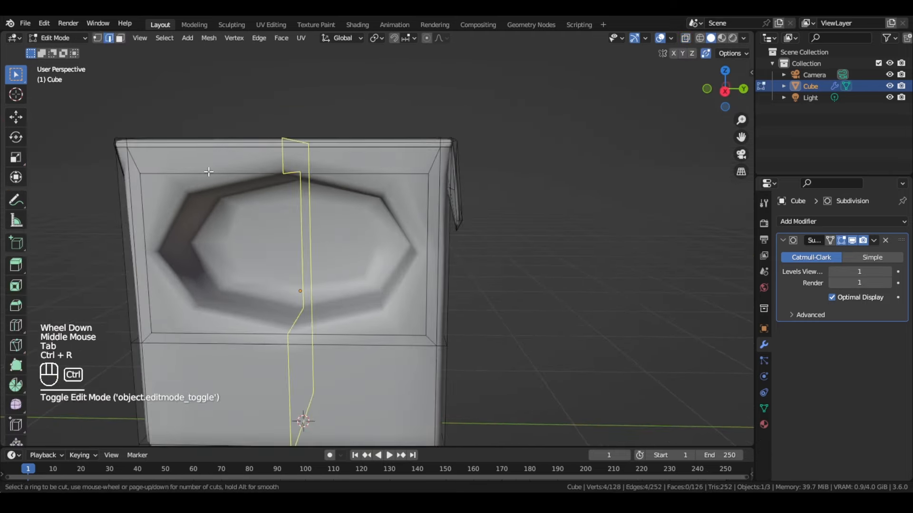
pyautogui.click(206, 172)
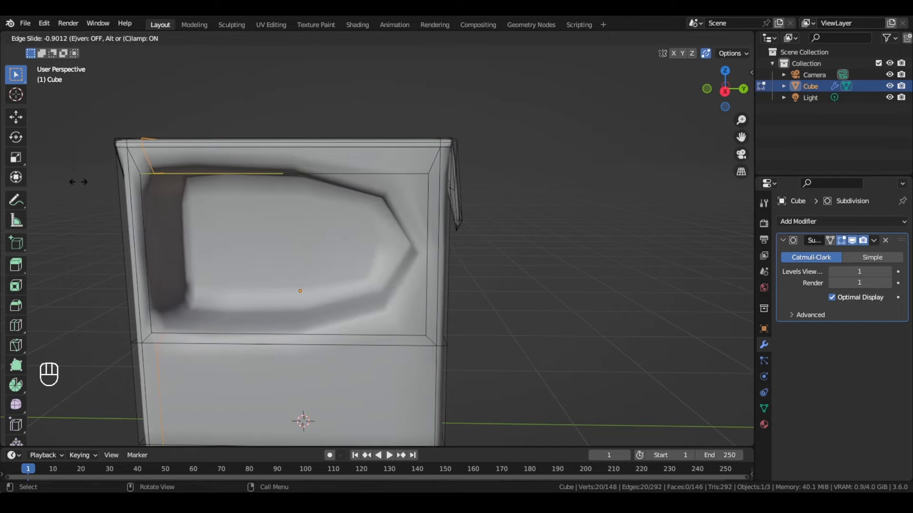
pyautogui.click(77, 181)
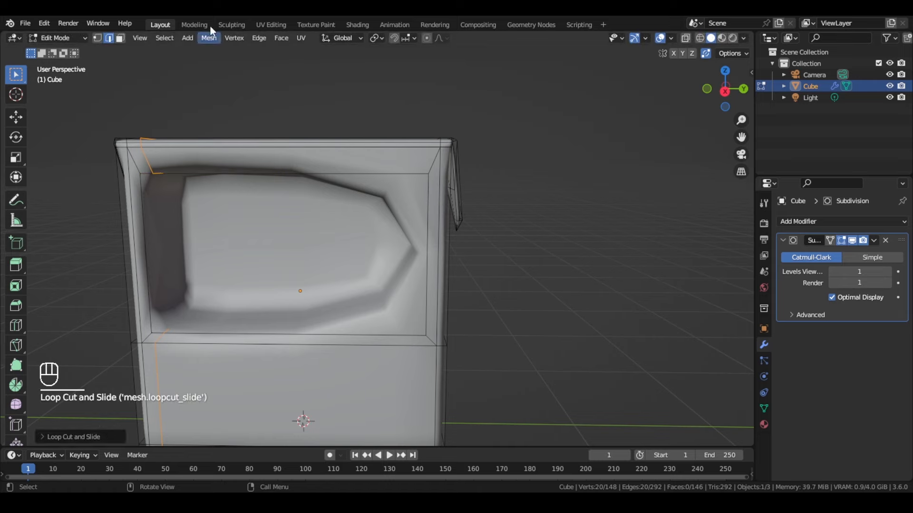
# - Add a vertical loop cut through the box and slide it close to the recess's +Y side
pyautogui.scroll(-2, 434, 253)
pyautogui.keyDown('shift'); pyautogui.moveTo(434, 253); pyautogui.dragTo(480, 251, button='middle'); pyautogui.keyUp('shift')
pyautogui.scroll(3, 483, 251)
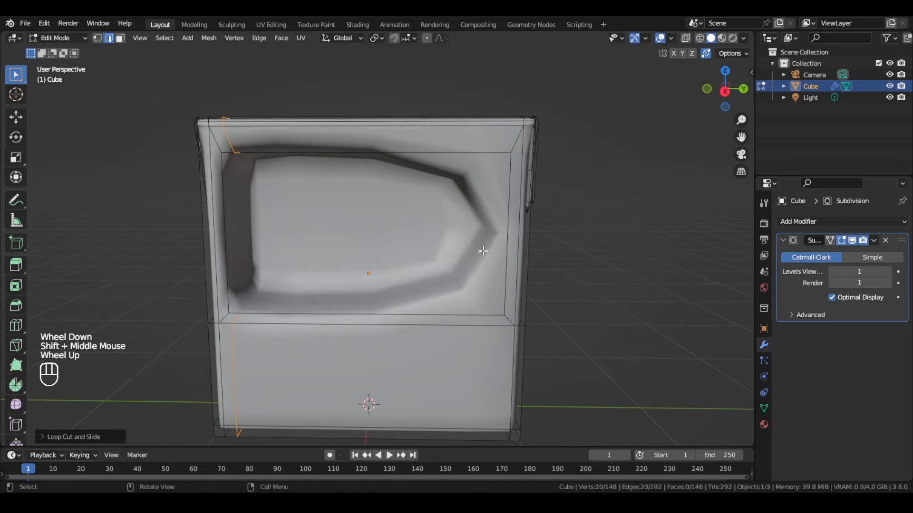
pyautogui.hotkey('ctrl', 'r')
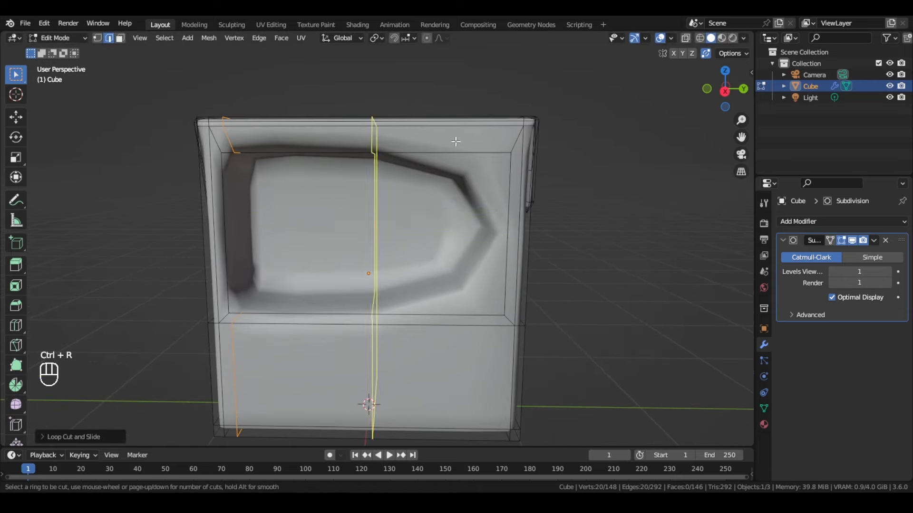
pyautogui.click(454, 142)
pyautogui.moveTo(558, 141); pyautogui.dragTo(571, 143)
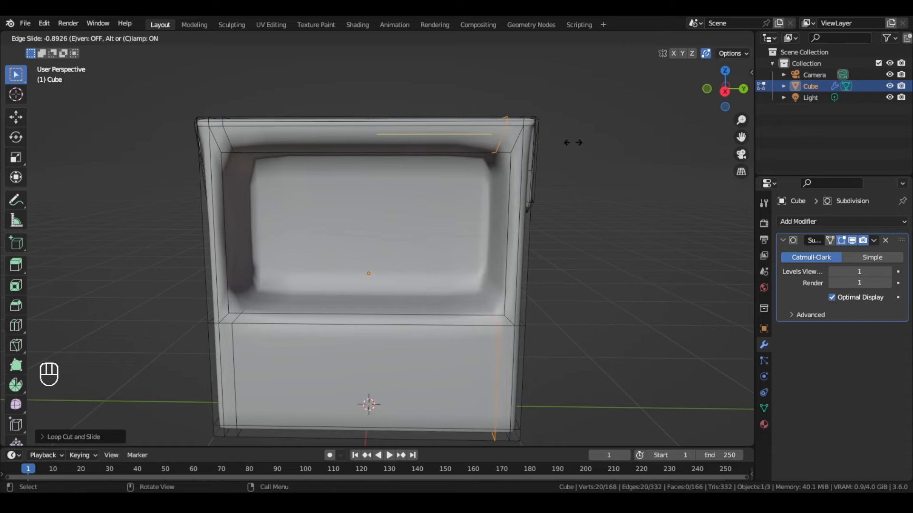
pyautogui.click(550, 165)
pyautogui.scroll(2, 527, 190)
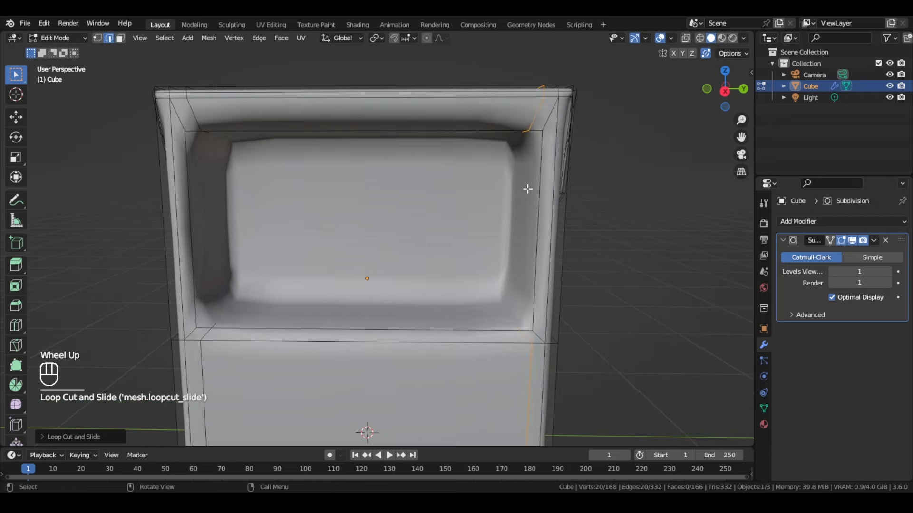
pyautogui.moveTo(530, 191); pyautogui.dragTo(554, 201, button='middle')
pyautogui.scroll(-2, 552, 203)
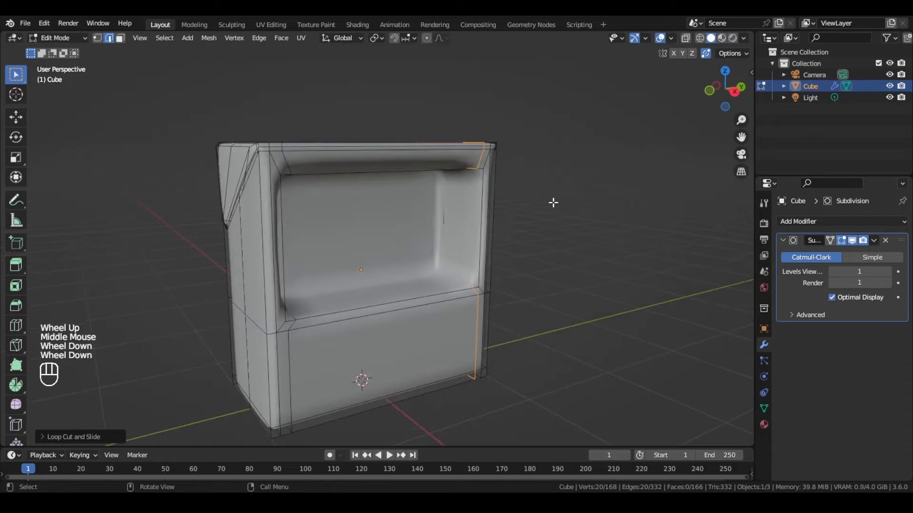
# - Preview the box with the Subdivision viewport level at 2, and return the level to 1
pyautogui.click(889, 271)
pyautogui.press('Tab')
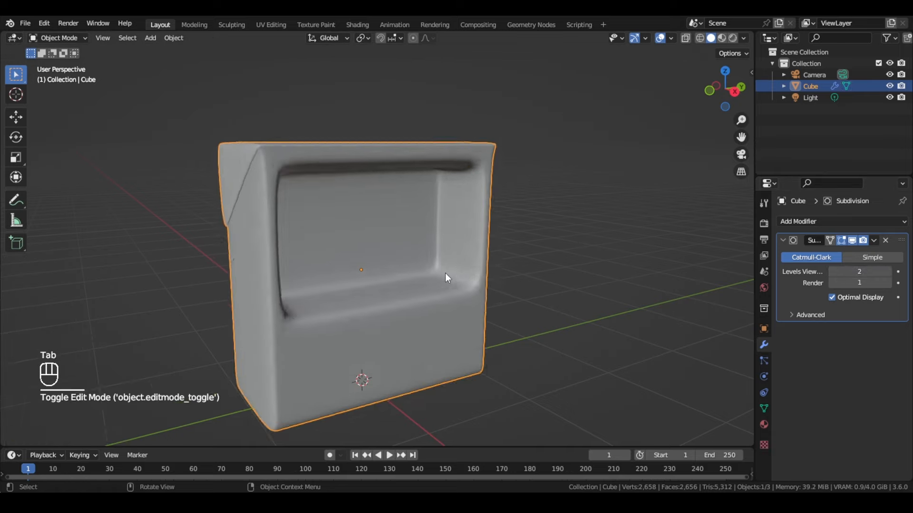
pyautogui.scroll(-1, 447, 278)
pyautogui.moveTo(447, 278); pyautogui.dragTo(466, 284, button='middle')
pyautogui.scroll(2, 466, 283)
pyautogui.press('Tab')
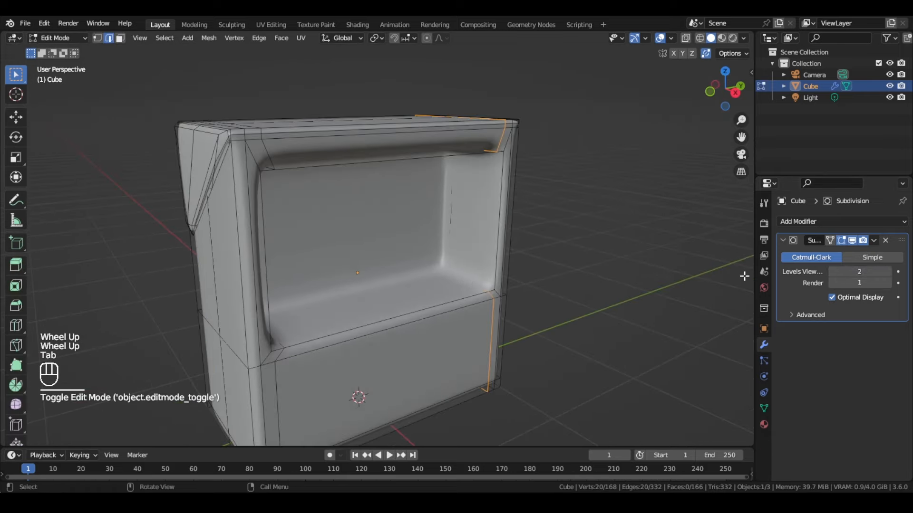
pyautogui.click(832, 272)
pyautogui.moveTo(432, 249); pyautogui.dragTo(494, 285, button='middle')
pyautogui.hotkey('ctrl', 'r')
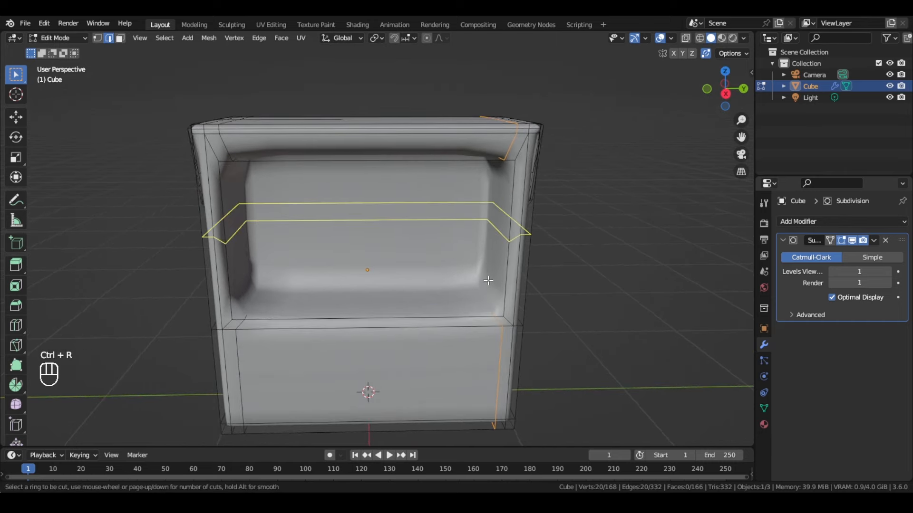
pyautogui.click(483, 292)
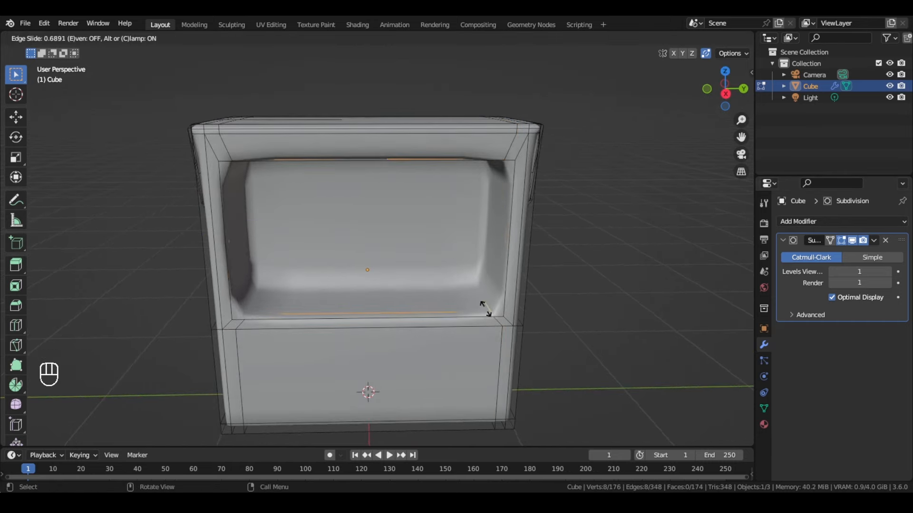
pyautogui.click(485, 307)
pyautogui.hotkey('ctrl', 'z')
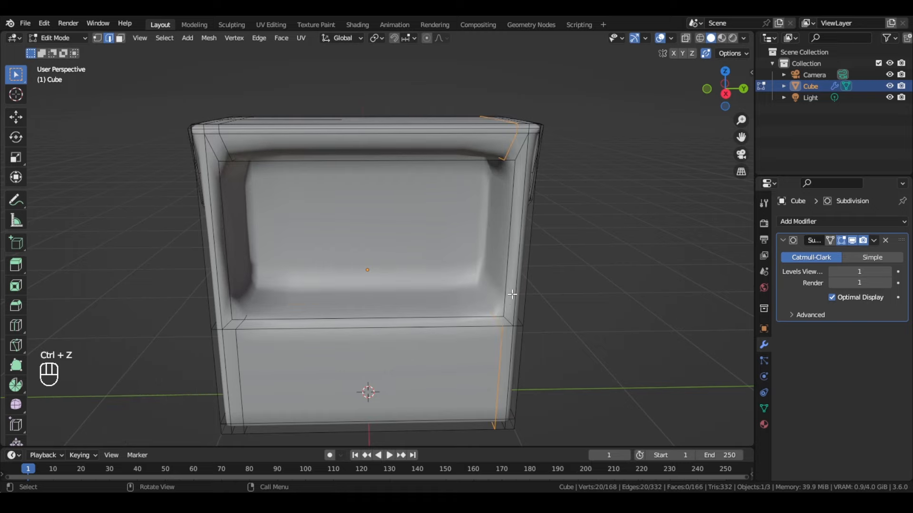
# - Add two horizontal loop cuts through the recess, one slid close to its bottom edge and one close to its top edge
pyautogui.hotkey('ctrl', 'r')
pyautogui.click(512, 292)
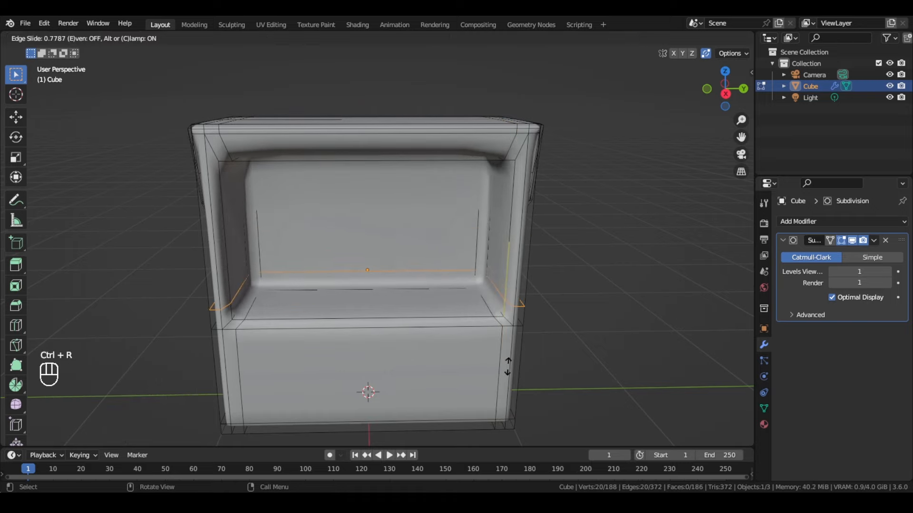
pyautogui.click(509, 371)
pyautogui.hotkey('ctrl', 'r')
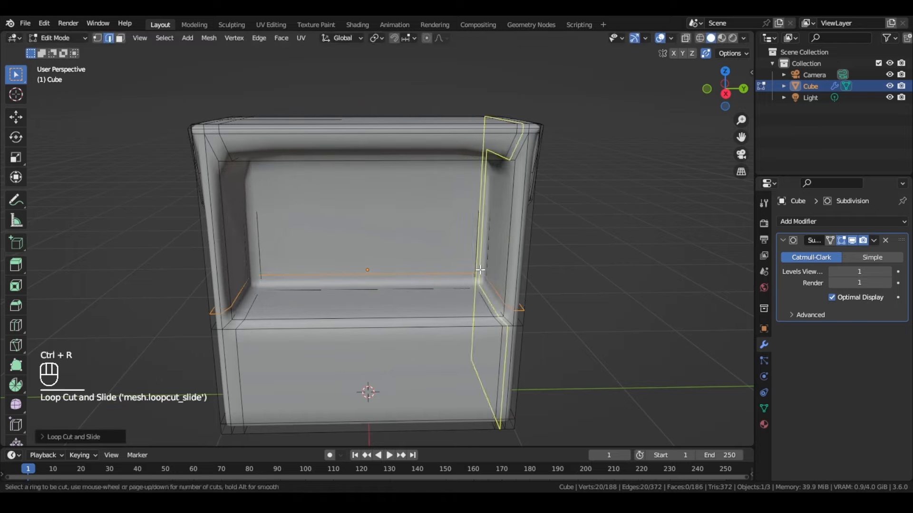
pyautogui.click(521, 223)
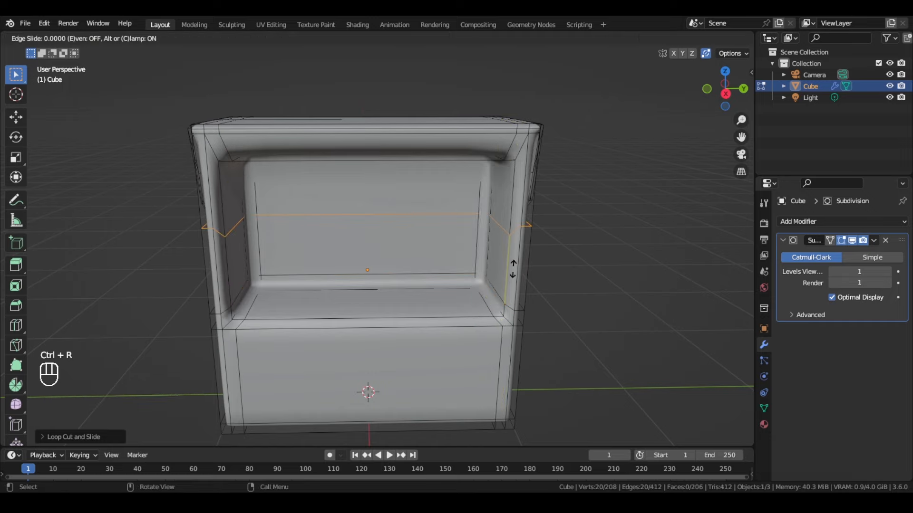
pyautogui.click(527, 204)
# - Return to Object Mode, save package.blend and review the box's smoothed recess
pyautogui.press('Tab')
pyautogui.scroll(-2, 526, 236)
pyautogui.moveTo(527, 236); pyautogui.dragTo(455, 296, button='middle')
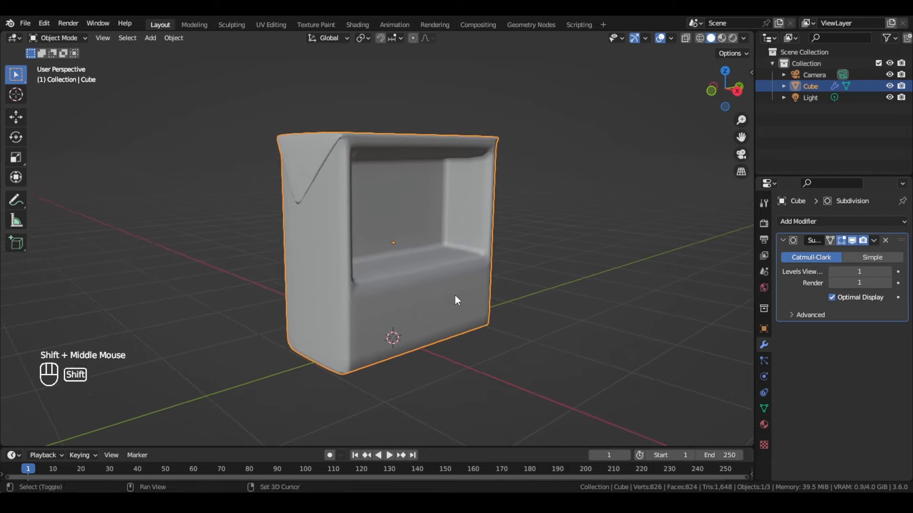
pyautogui.hotkey('ctrl', 's')
pyautogui.scroll(2, 415, 332)
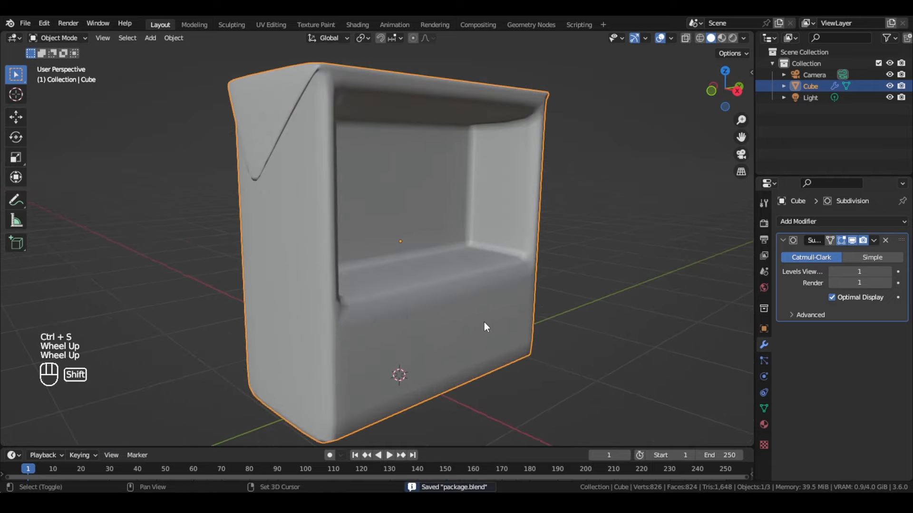
pyautogui.keyDown('shift'); pyautogui.moveTo(484, 321); pyautogui.dragTo(509, 330, button='middle'); pyautogui.keyUp('shift')
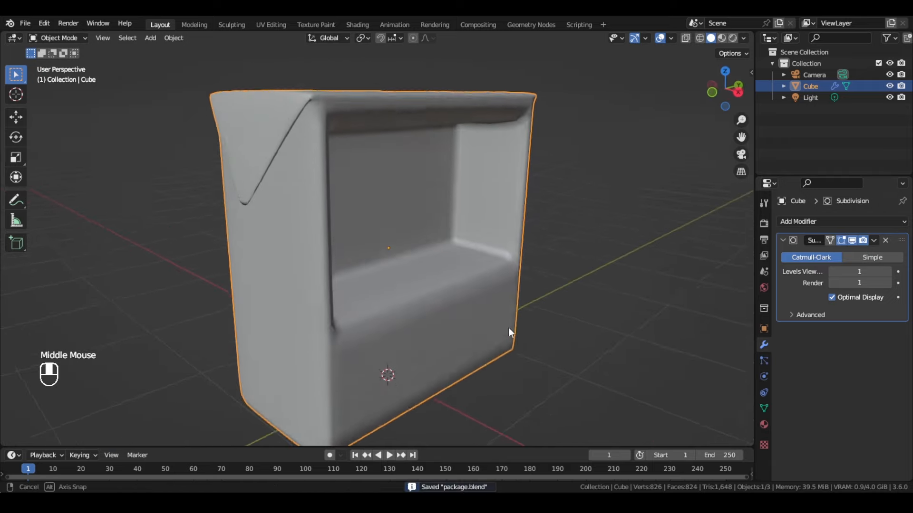
pyautogui.scroll(-2, 463, 332)
pyautogui.scroll(2, 446, 284)
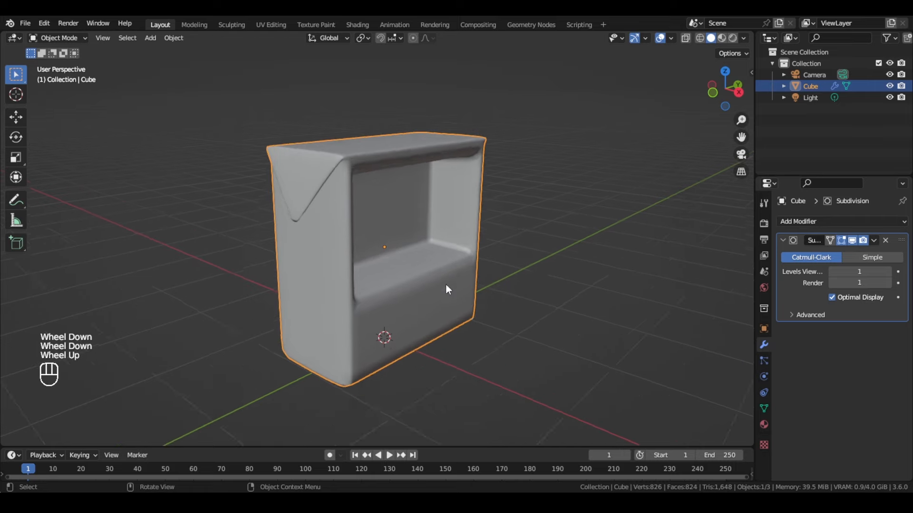
# - Select the face loop along the recess's inner walls and scale it slightly narrower along Y in right view
pyautogui.press('Tab')
pyautogui.moveTo(447, 282); pyautogui.dragTo(485, 272, button='middle')
pyautogui.scroll(2, 485, 271)
pyautogui.click(544, 259)
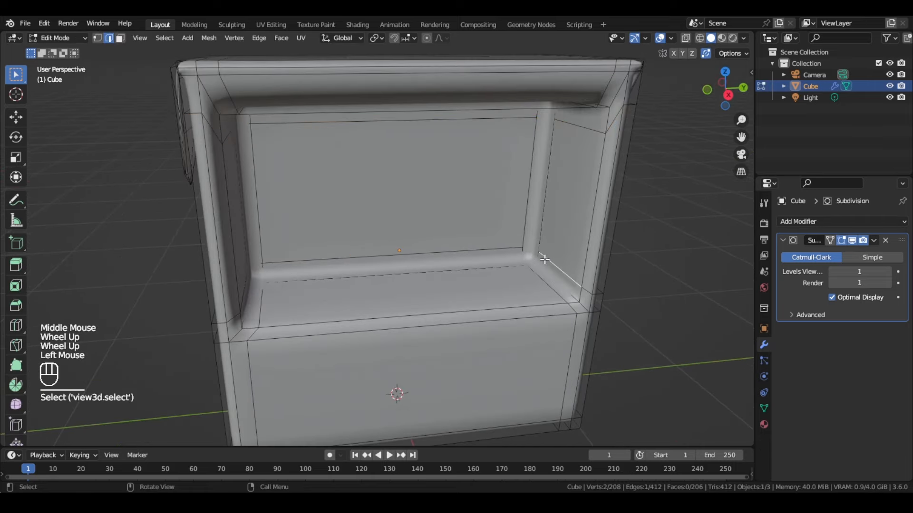
pyautogui.press('3')
pyautogui.click(557, 251)
pyautogui.keyDown('alt'); pyautogui.click(557, 271); pyautogui.keyUp('alt')
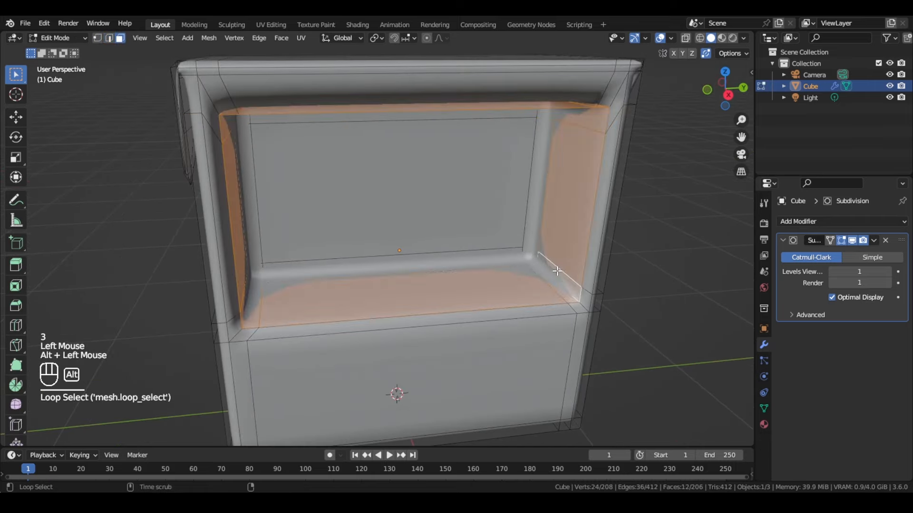
pyautogui.press('KP_3')
pyautogui.press('s')
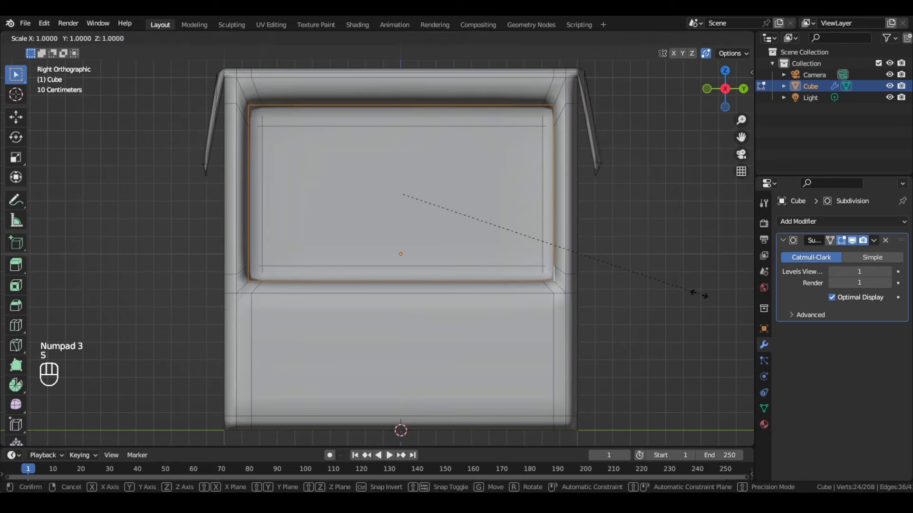
pyautogui.press('y')
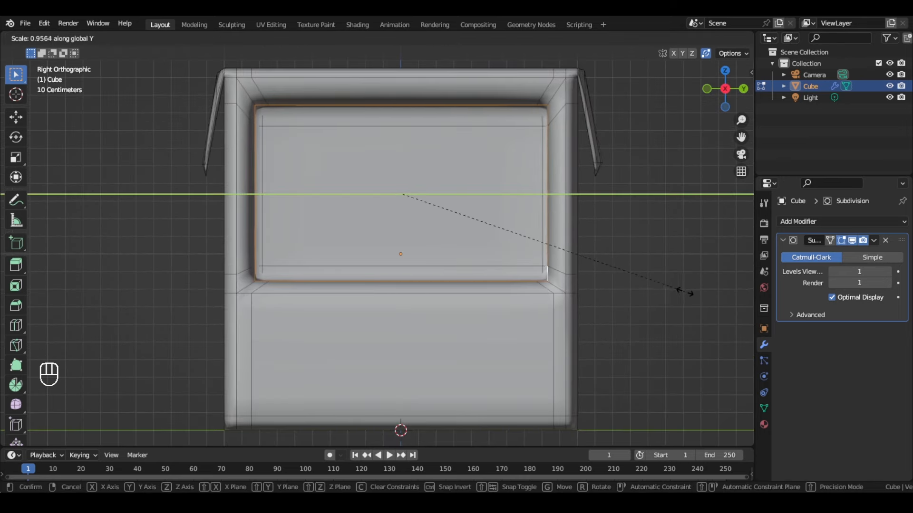
pyautogui.click(687, 292)
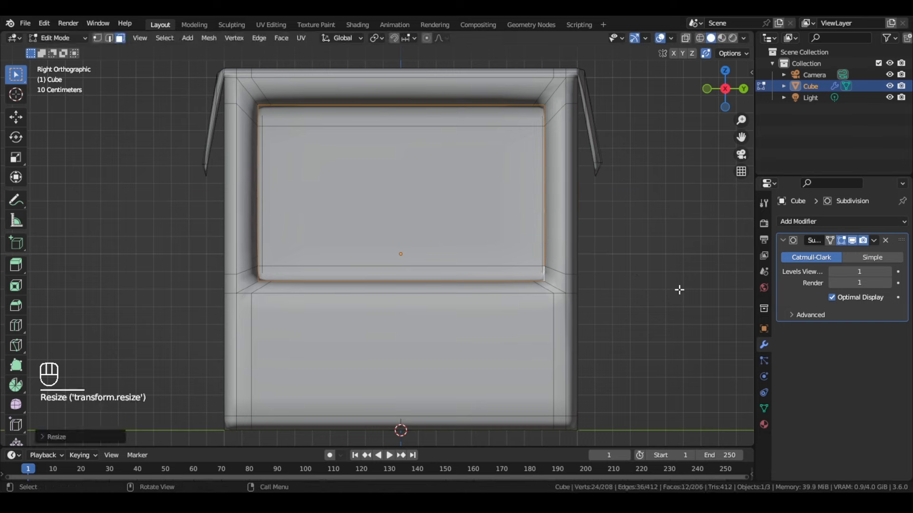
# - Add a loop cut on the front frame around the recess opening and slide it toward the opening's edge
pyautogui.press('Tab')
pyautogui.moveTo(678, 287); pyautogui.dragTo(285, 215, button='middle')
pyautogui.press('Tab')
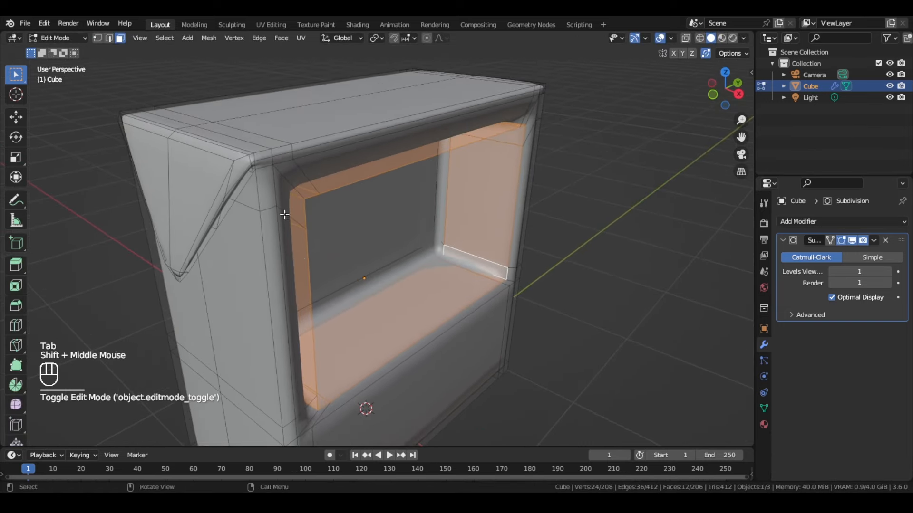
pyautogui.hotkey('ctrl', 'r')
pyautogui.click(300, 169)
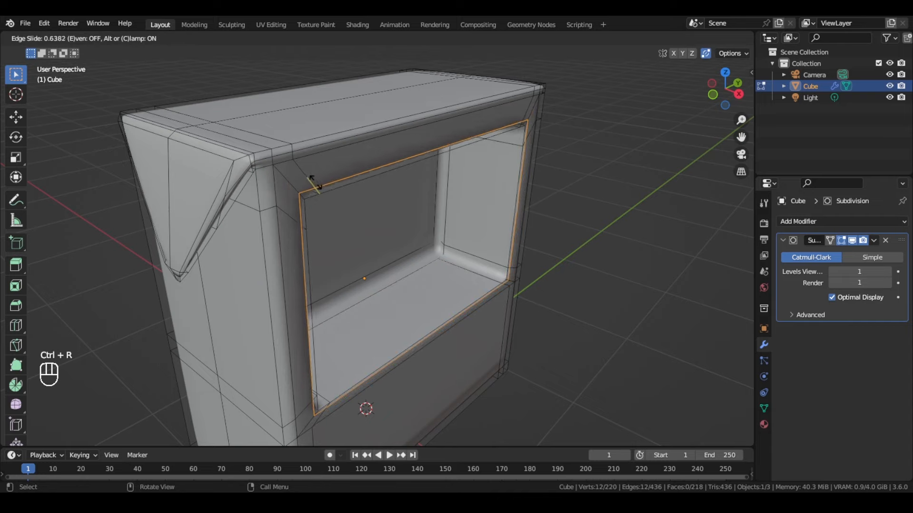
pyautogui.click(306, 179)
pyautogui.press('Tab')
pyautogui.moveTo(329, 209); pyautogui.dragTo(342, 230, button='middle')
pyautogui.press('Tab')
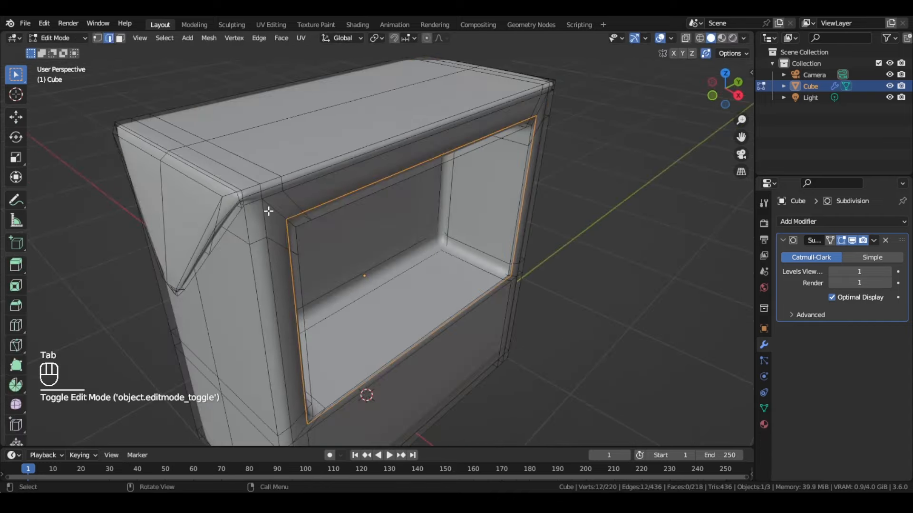
pyautogui.scroll(-3, 271, 203)
pyautogui.moveTo(353, 309); pyautogui.dragTo(341, 247, button='middle')
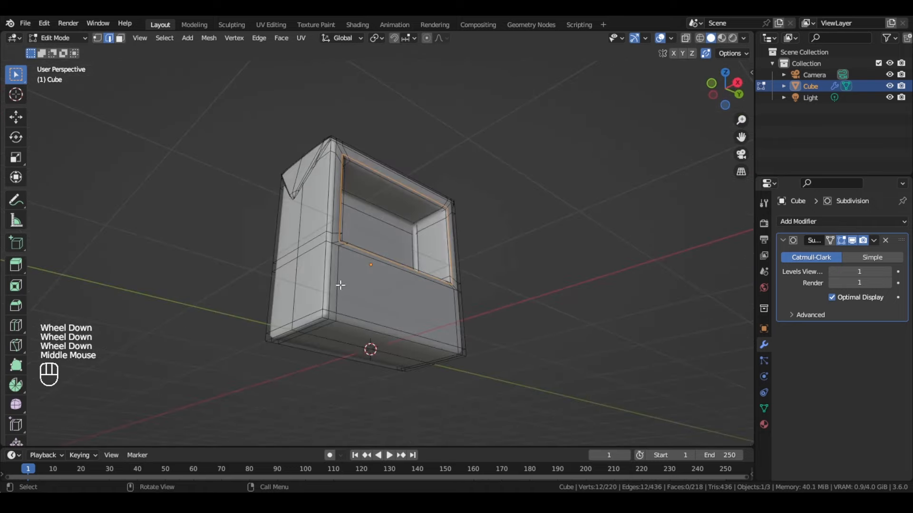
# - Add a vertical loop cut through the box's end side and slide it close to the front edge
pyautogui.scroll(3, 340, 286)
pyautogui.moveTo(342, 328); pyautogui.dragTo(413, 398, button='middle')
pyautogui.scroll(-3, 378, 323)
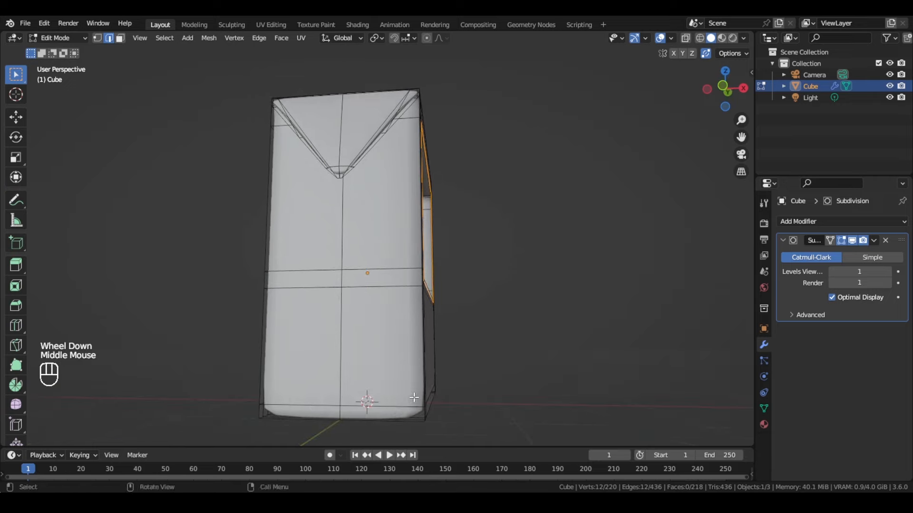
pyautogui.hotkey('ctrl', 'r')
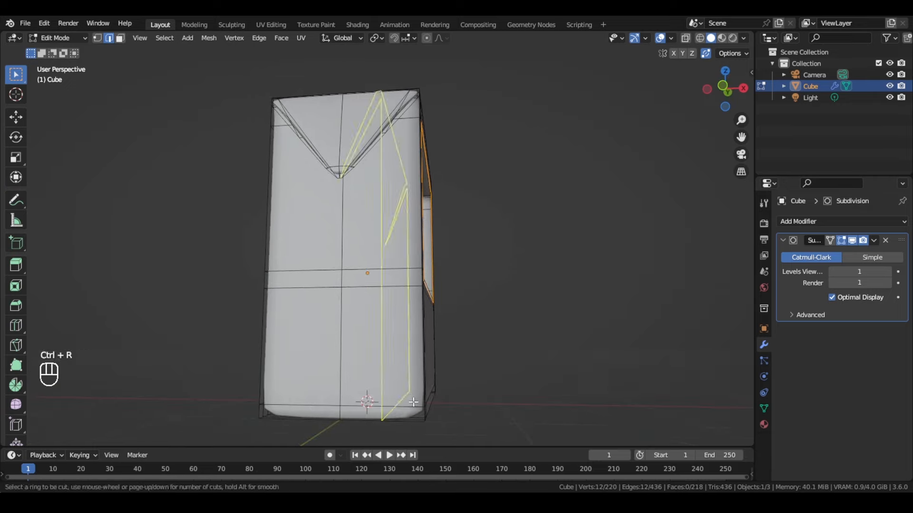
pyautogui.click(413, 401)
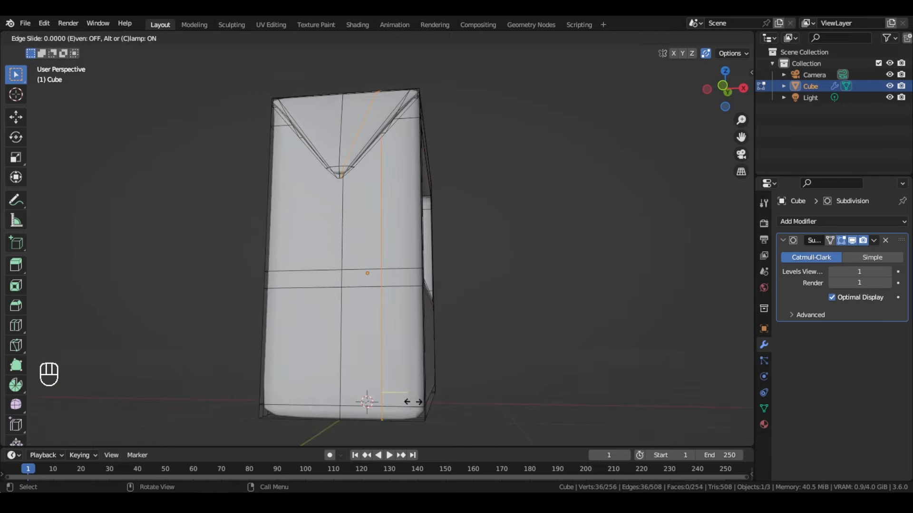
pyautogui.click(440, 402)
pyautogui.moveTo(441, 401); pyautogui.dragTo(421, 289, button='middle')
pyautogui.press('Tab')
pyautogui.press('Tab')
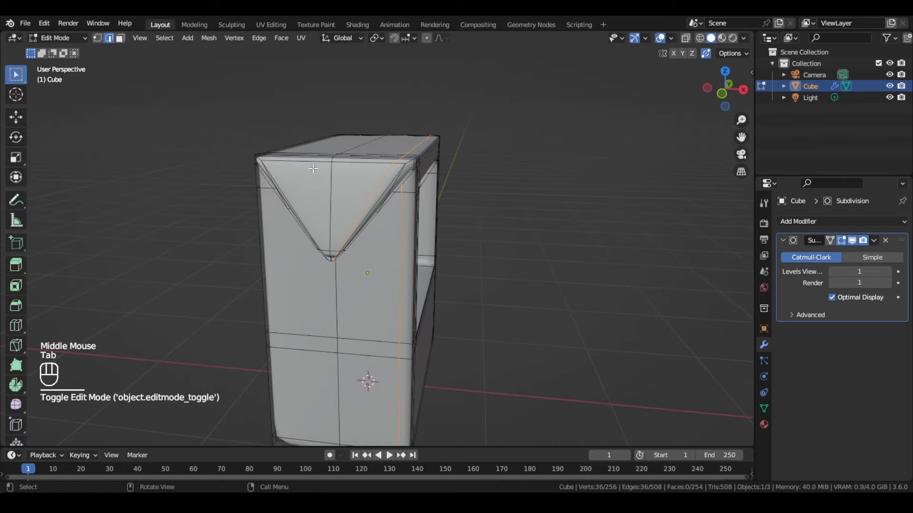
# - Add a vertical loop cut on the back half of the box's end side and slide it about 0.78 toward the back edge
pyautogui.moveTo(276, 168); pyautogui.dragTo(309, 164, button='middle')
pyautogui.hotkey('ctrl', 'r')
pyautogui.click(321, 154)
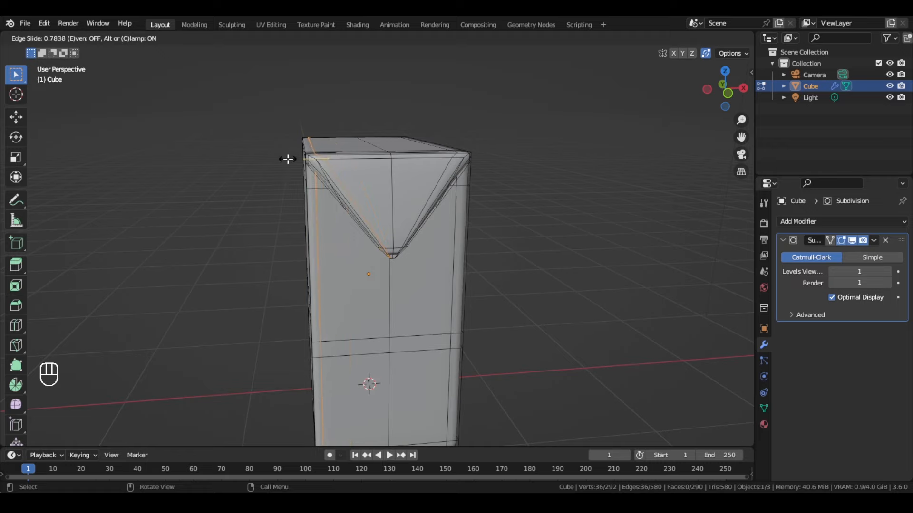
pyautogui.click(287, 159)
# - Return to Object Mode and examine the smoothed edges of the box, its end flap and the front opening
pyautogui.press('Tab')
pyautogui.scroll(-2, 366, 238)
pyautogui.moveTo(366, 239); pyautogui.dragTo(341, 312, button='middle')
pyautogui.scroll(3, 386, 259)
pyautogui.scroll(-3, 307, 278)
pyautogui.moveTo(307, 277); pyautogui.dragTo(395, 304, button='middle')
pyautogui.scroll(-2, 389, 289)
pyautogui.press('Tab')
pyautogui.press('Tab')
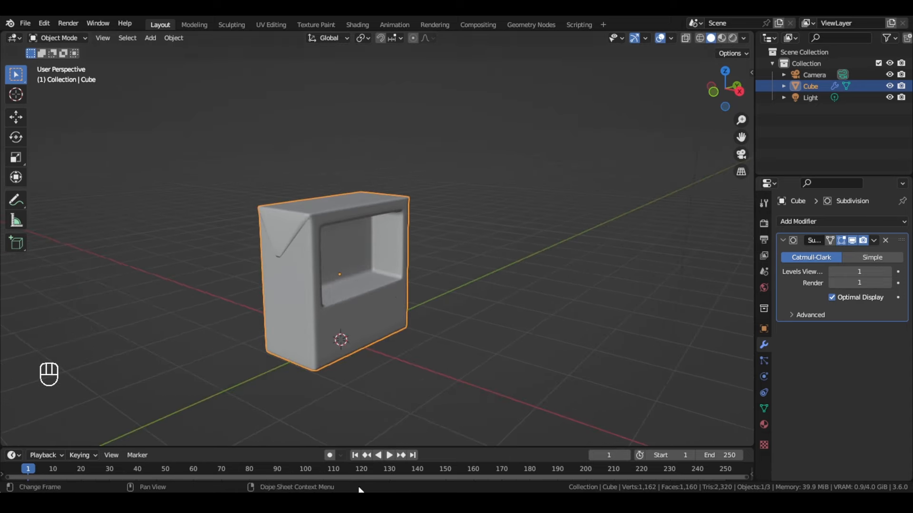
pyautogui.press('Tab')
pyautogui.press('a')
pyautogui.press('s')
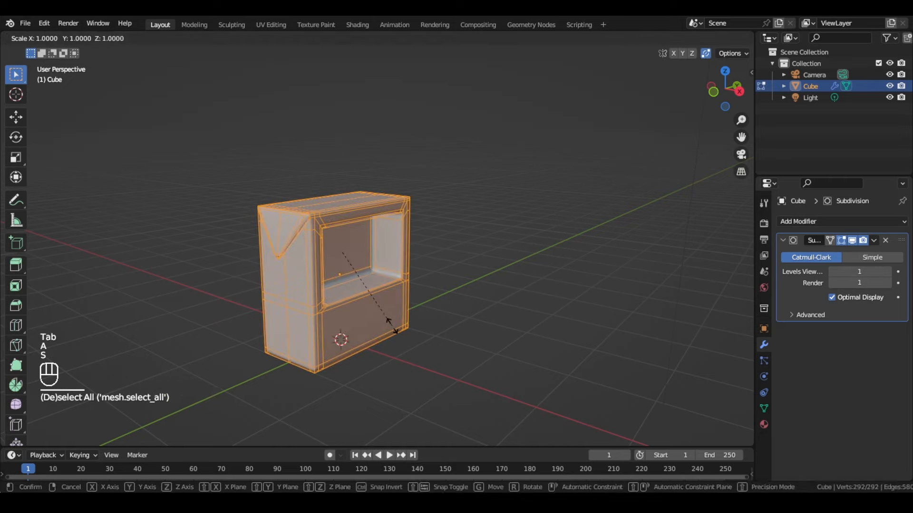
pyautogui.press('z')
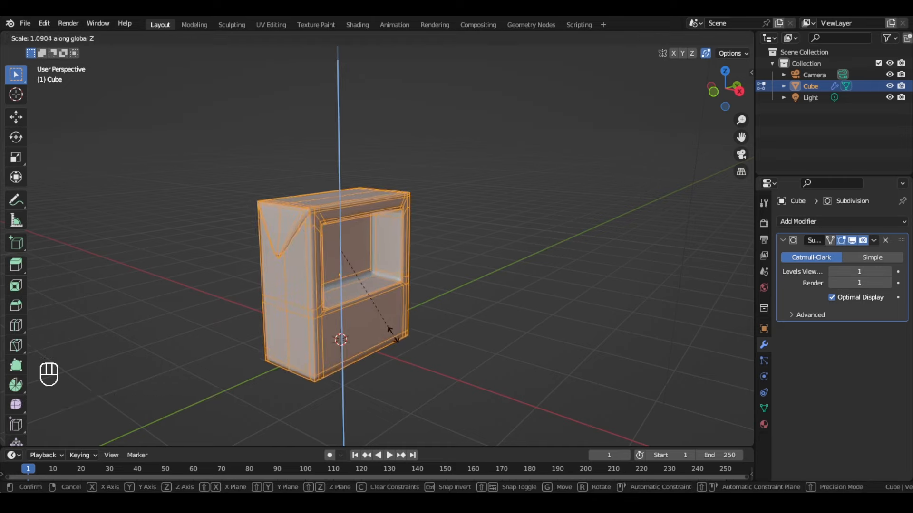
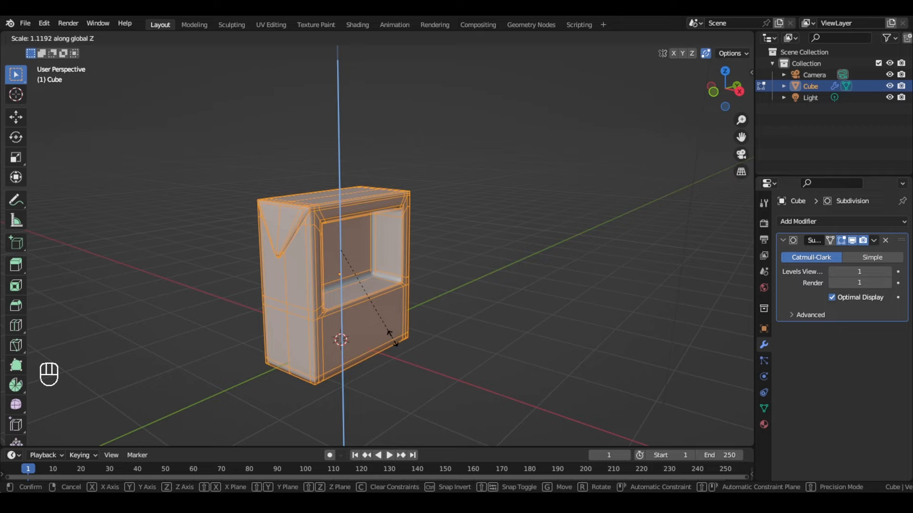
pyautogui.rightClick(393, 338)
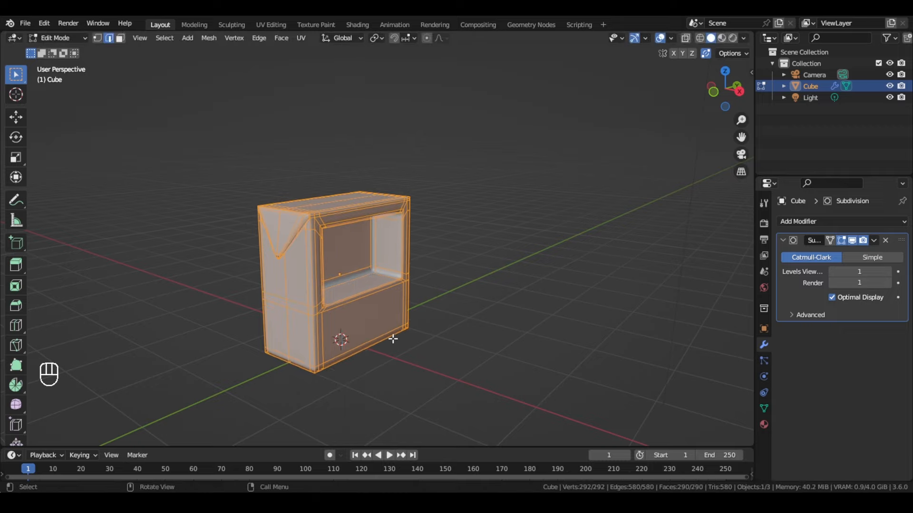
# - Snap the 3D cursor to the centre edge of the box's underside and set the object's origin to the 3D cursor
pyautogui.keyDown('alt'); pyautogui.click(354, 362); pyautogui.keyUp('alt')
pyautogui.moveTo(355, 362); pyautogui.dragTo(346, 333, button='middle')
pyautogui.hotkey('shift', 's')
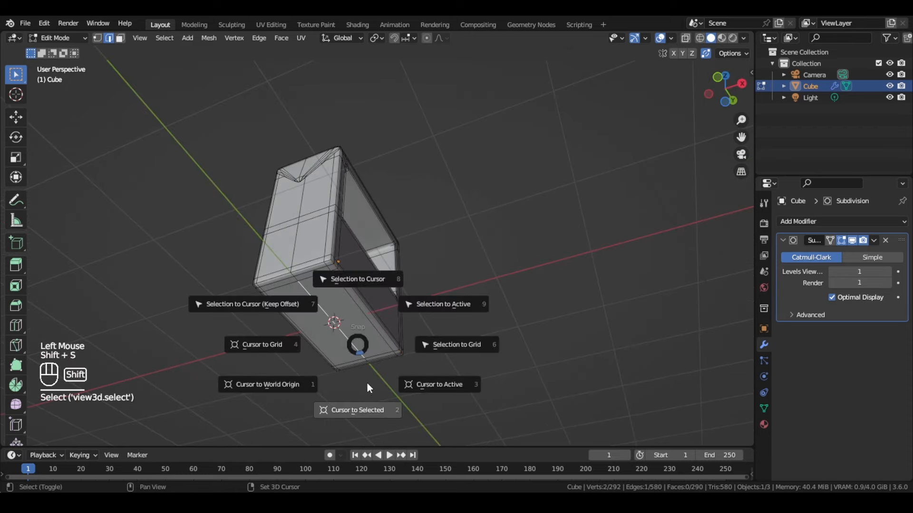
pyautogui.press('Tab')
pyautogui.rightClick(335, 340)
pyautogui.moveTo(304, 320)
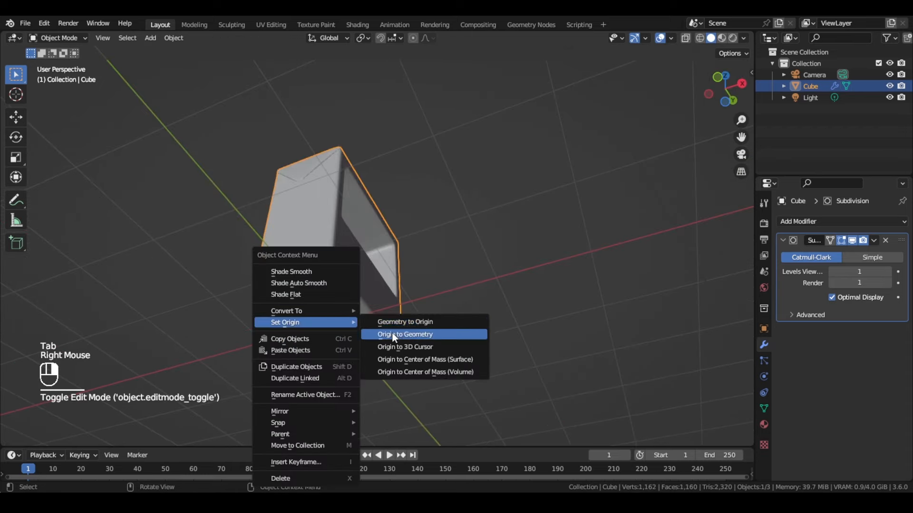
pyautogui.click(406, 345)
# - Scale the box slightly taller along Z and check its proportions in the camera view
pyautogui.press('KP_0')
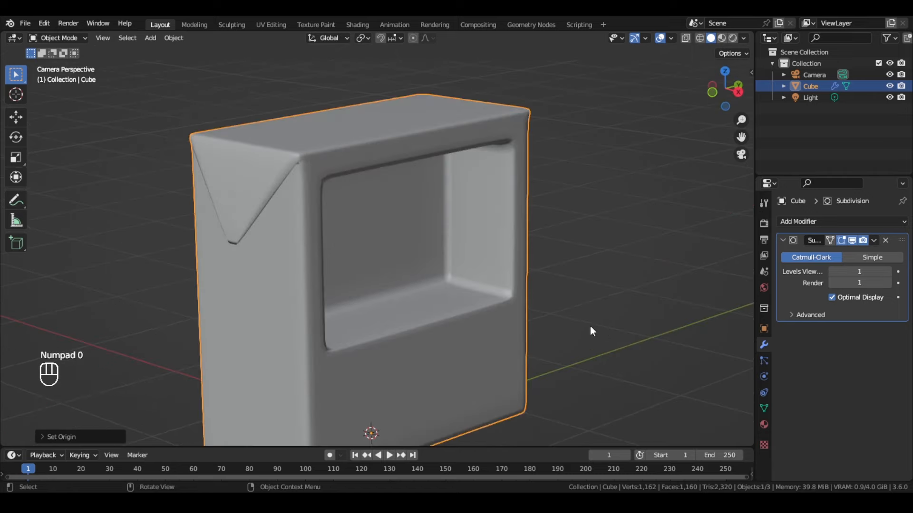
pyautogui.scroll(-2, 590, 328)
pyautogui.press('s')
pyautogui.press('z')
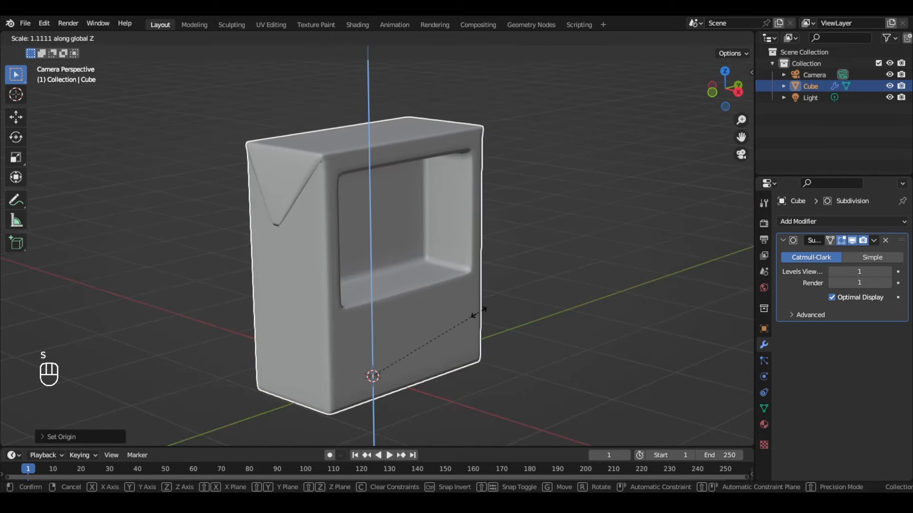
pyautogui.click(478, 299)
pyautogui.scroll(-3, 439, 280)
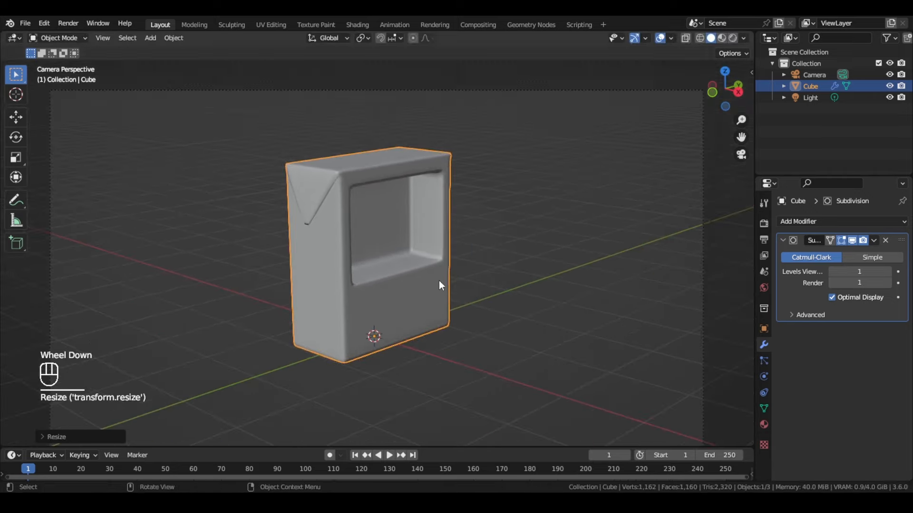
pyautogui.moveTo(438, 281); pyautogui.dragTo(415, 299, button='middle')
pyautogui.press('KP_0')
pyautogui.scroll(-2, 421, 299)
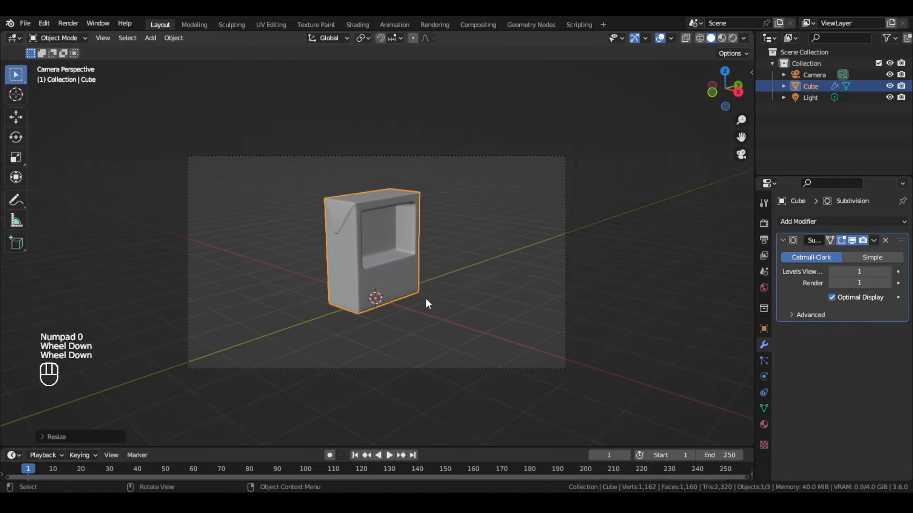
pyautogui.scroll(3, 426, 298)
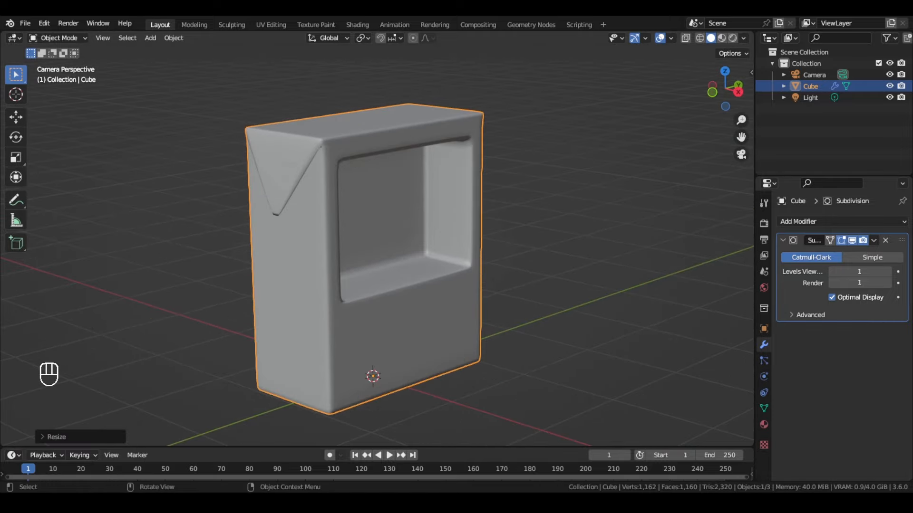
pyautogui.scroll(2, 378, 277)
pyautogui.scroll(-2, 378, 278)
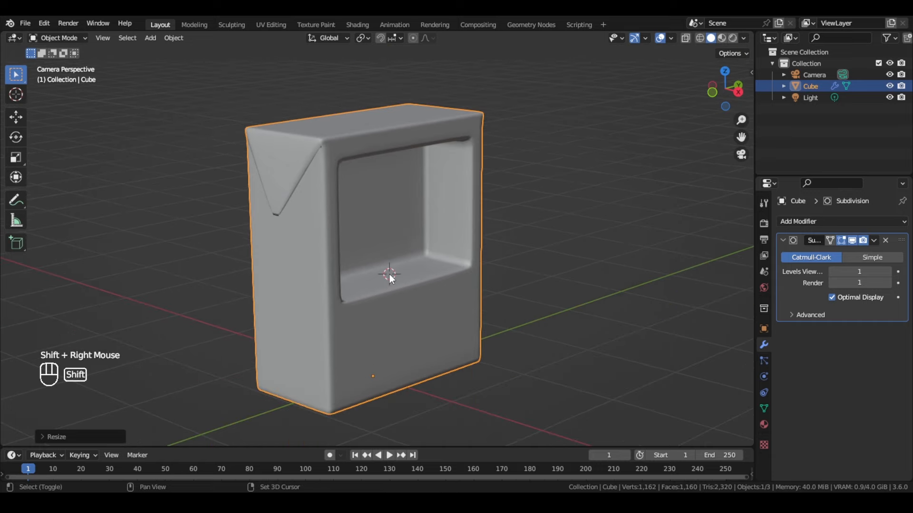
# - Add a cube at the 3D cursor placed on the recess floor and flatten it along Z into a thin slab
pyautogui.hotkey('shift', 'a')
pyautogui.moveTo(389, 261)
pyautogui.scroll(15, 444, 205)
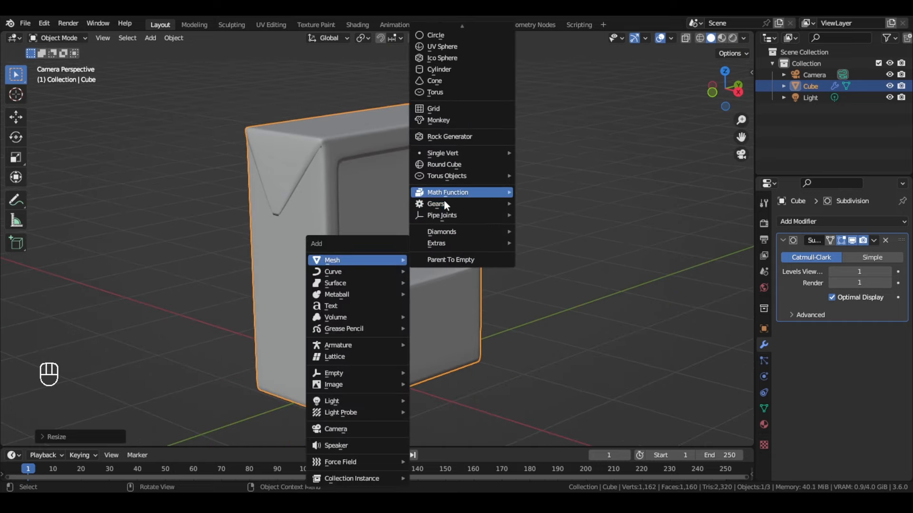
pyautogui.scroll(-1, 446, 205)
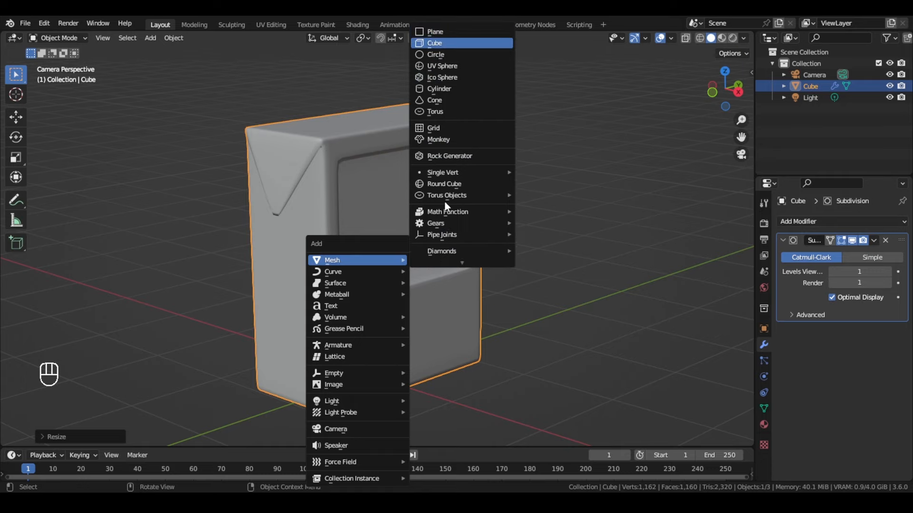
pyautogui.press('Return')
pyautogui.press('s')
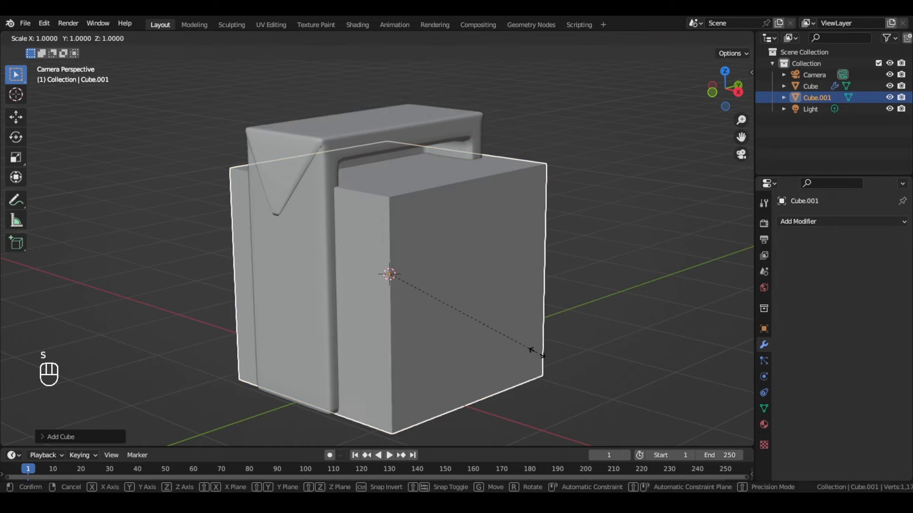
pyautogui.press('z')
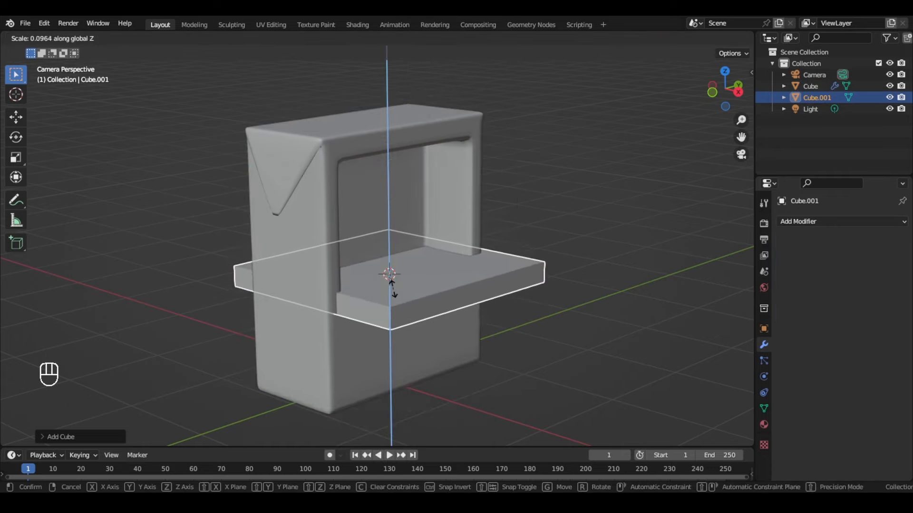
pyautogui.click(391, 276)
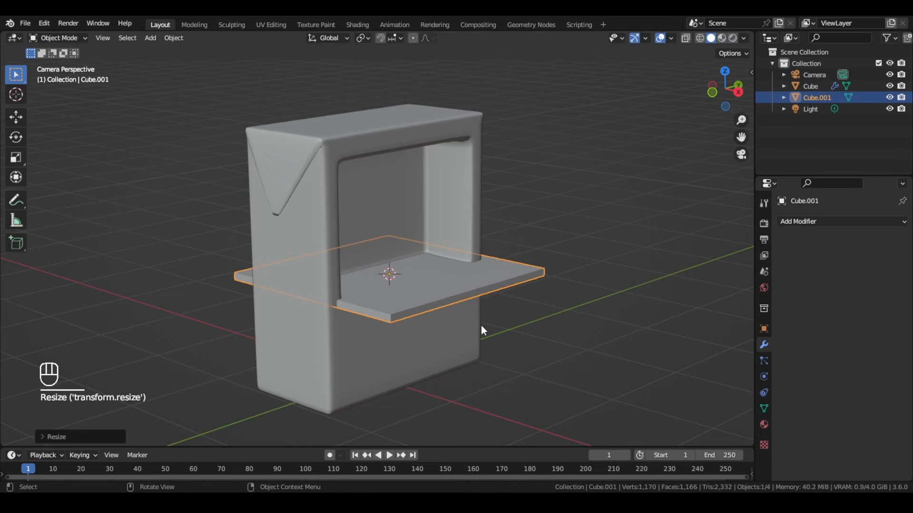
# - In right view, scale the slab along Y to the opening's width and move it about -0.107 m along Y to centre it
pyautogui.press('KP_3')
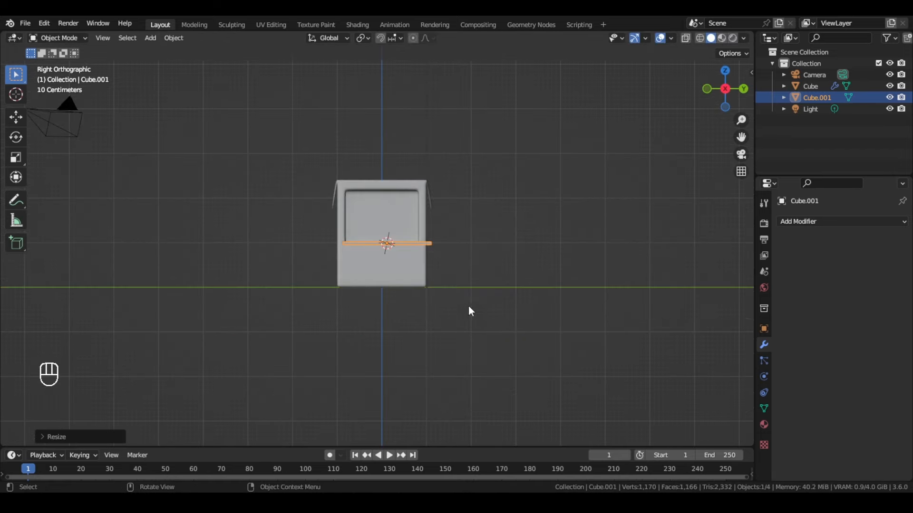
pyautogui.scroll(4, 387, 256)
pyautogui.keyDown('shift'); pyautogui.moveTo(389, 259); pyautogui.dragTo(494, 347, button='middle'); pyautogui.keyUp('shift')
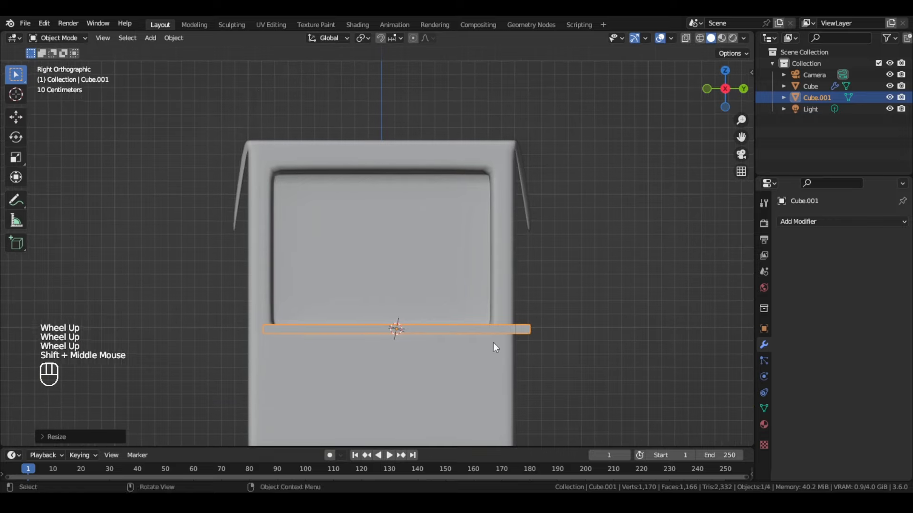
pyautogui.press('s')
pyautogui.press('y')
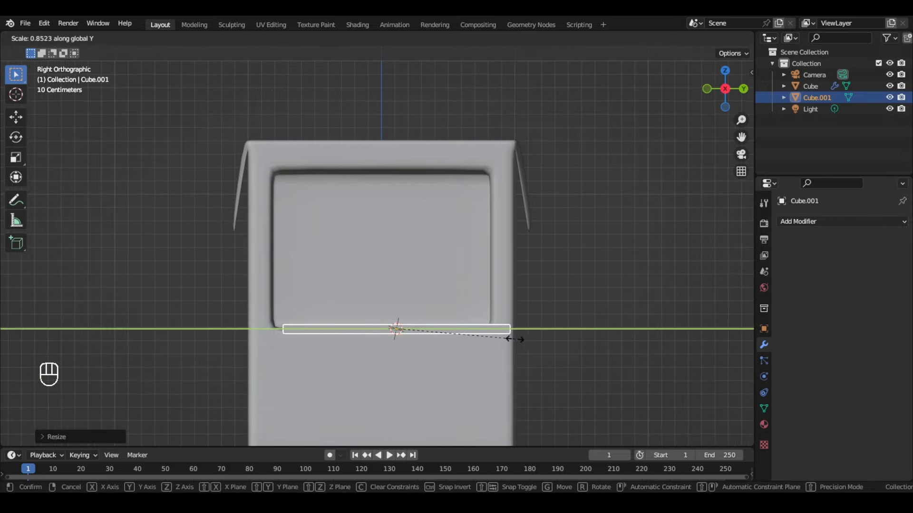
pyautogui.click(510, 339)
pyautogui.press('g')
pyautogui.press('y')
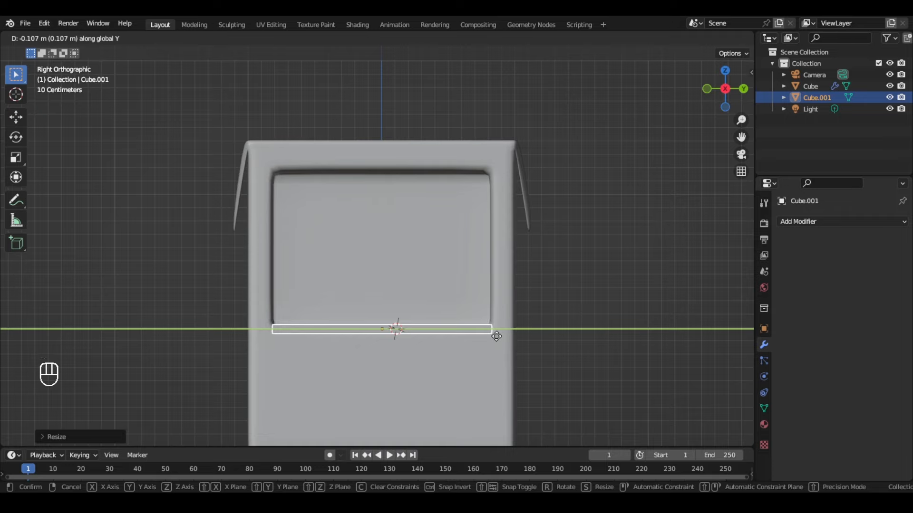
pyautogui.click(496, 336)
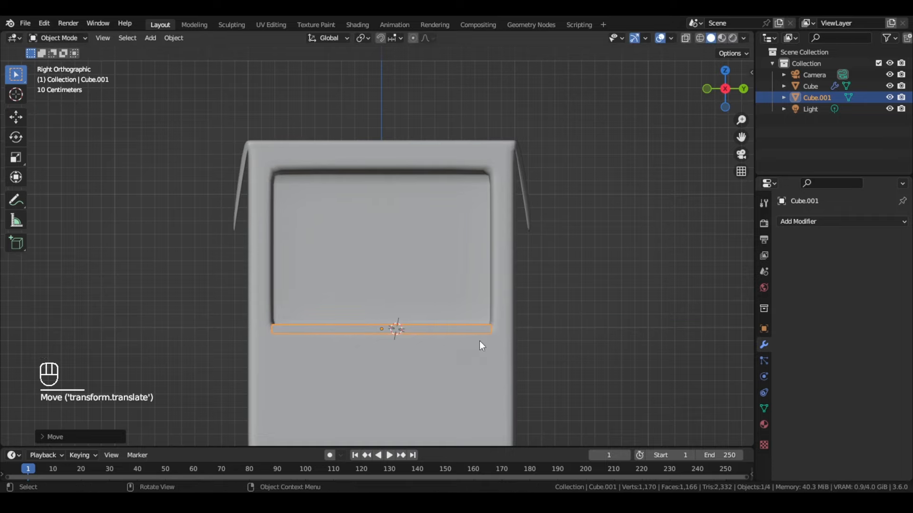
# - Scale the slab shorter along X and move it about 0.24 m along X, out of the recess
pyautogui.moveTo(479, 341); pyautogui.dragTo(623, 403, button='middle')
pyautogui.press('s')
pyautogui.press('x')
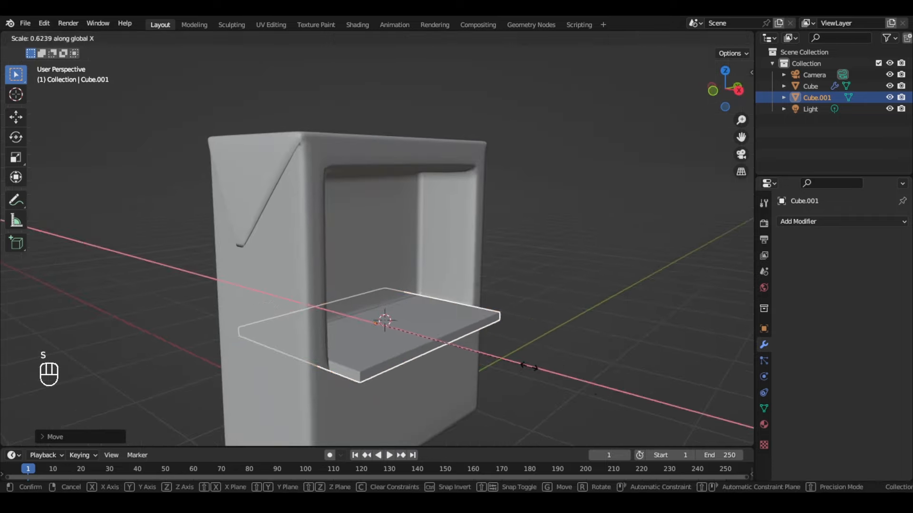
pyautogui.click(489, 362)
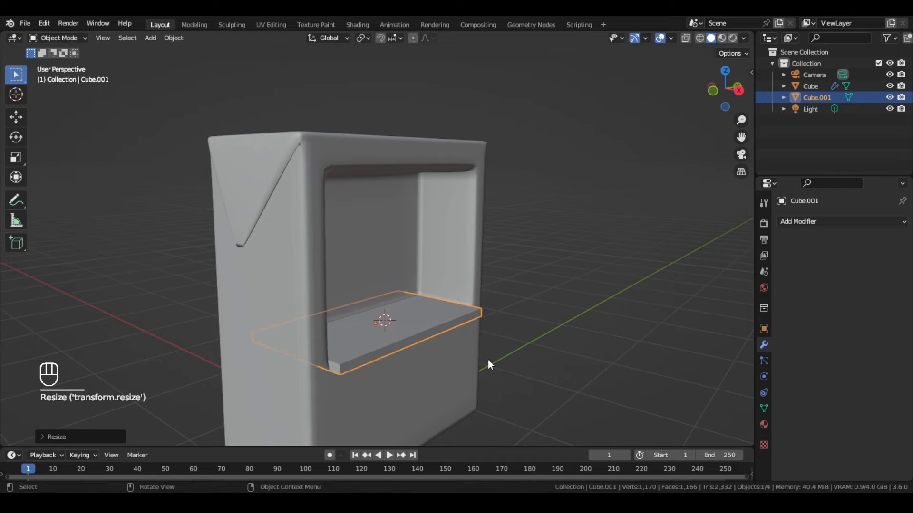
pyautogui.press('g')
pyautogui.press('x')
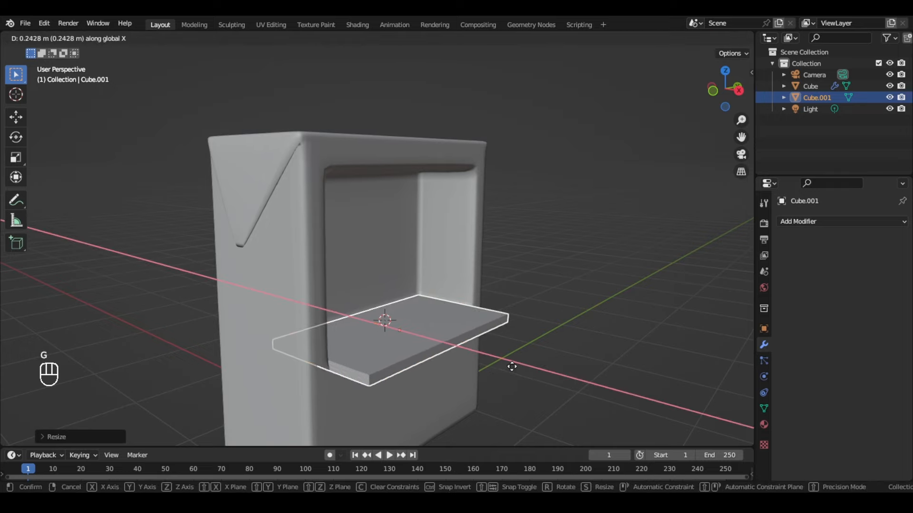
pyautogui.click(512, 367)
# - Raise the slab slightly along Z above the recess floor and deselect it
pyautogui.press('g')
pyautogui.press('z')
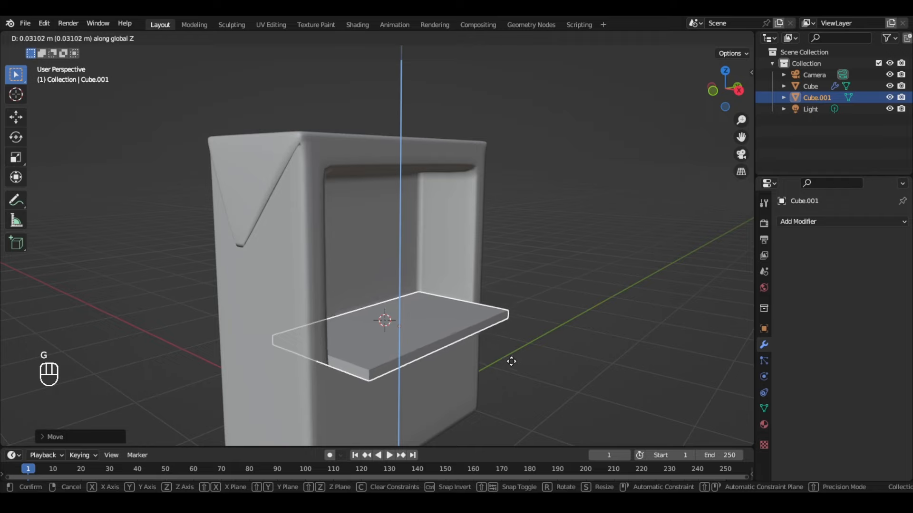
pyautogui.click(512, 361)
pyautogui.click(568, 367)
# - In right view, lower the slab slightly along Z onto the recess floor and deselect it
pyautogui.middleClick(425, 354)
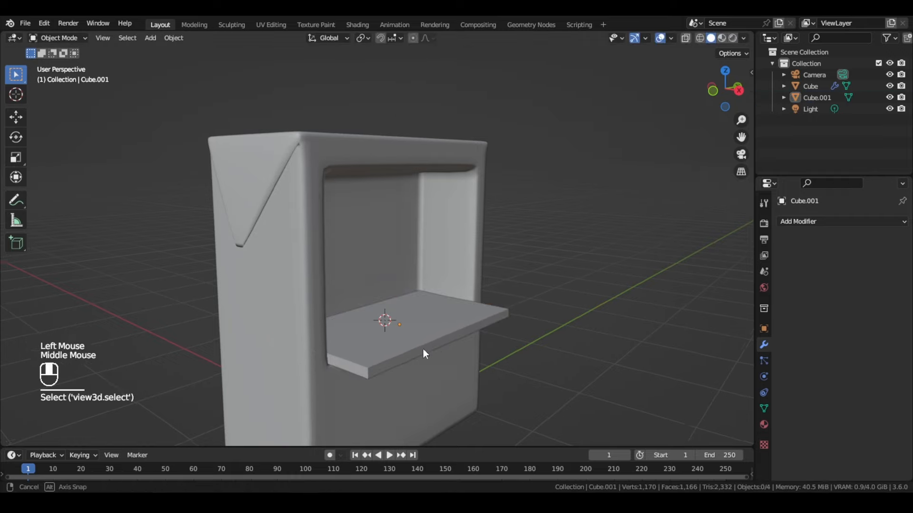
pyautogui.moveTo(425, 354); pyautogui.dragTo(318, 318, button='middle')
pyautogui.press('KP_3')
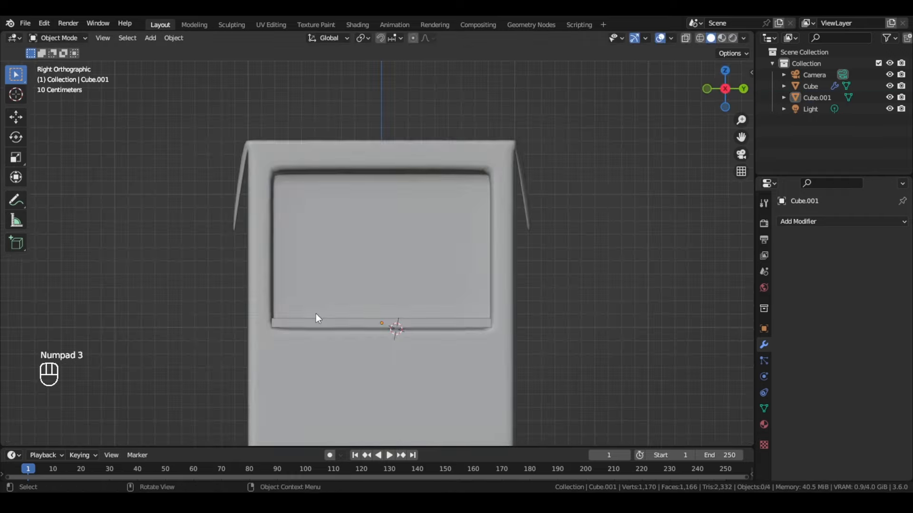
pyautogui.scroll(2, 401, 322)
pyautogui.scroll(1, 383, 406)
pyautogui.keyDown('shift'); pyautogui.moveTo(383, 406); pyautogui.dragTo(432, 356, button='middle'); pyautogui.keyUp('shift')
pyautogui.click(436, 360)
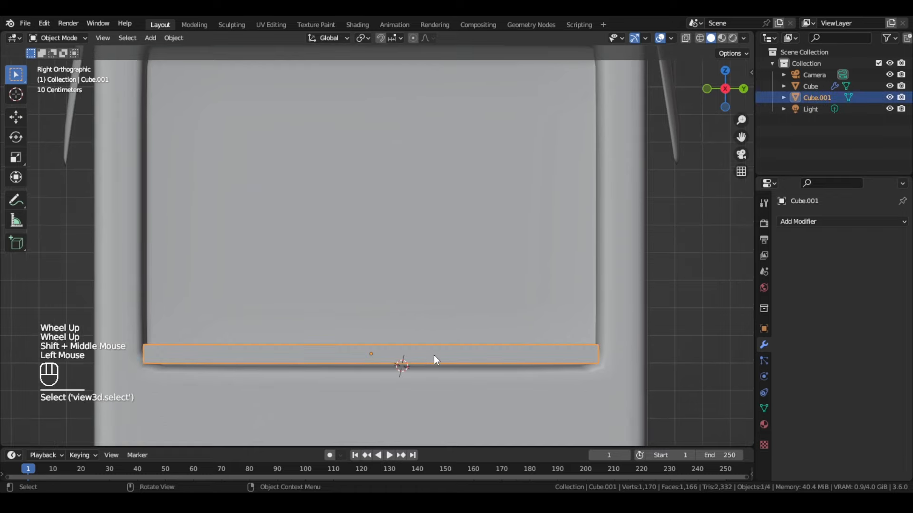
pyautogui.press('g')
pyautogui.press('z')
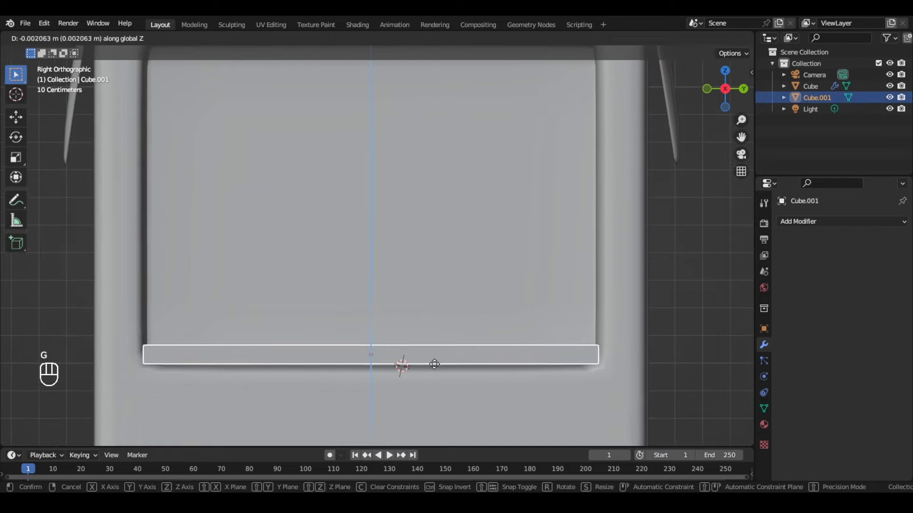
pyautogui.click(438, 373)
pyautogui.scroll(-2, 438, 375)
pyautogui.moveTo(438, 375); pyautogui.dragTo(464, 374, button='middle')
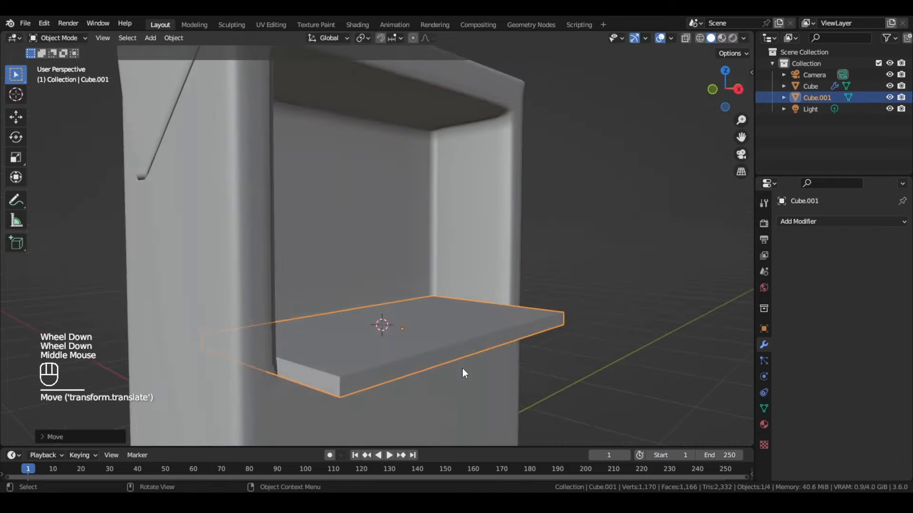
pyautogui.click(560, 367)
pyautogui.moveTo(560, 366); pyautogui.dragTo(342, 340, button='middle')
pyautogui.hotkey('alt', 'z')
pyautogui.hotkey('alt', 'z')
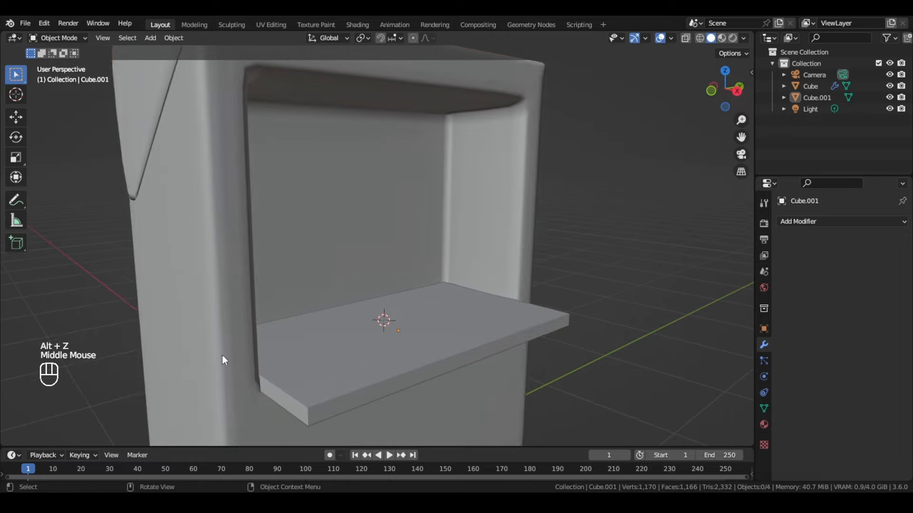
# - Isolate the box for mesh editing and slide the vertical edge loop beside the recess's left wall closer to that wall
pyautogui.click(251, 365)
pyautogui.press('Tab')
pyautogui.moveTo(251, 365); pyautogui.dragTo(333, 371, button='middle')
pyautogui.press('KP_Divide')
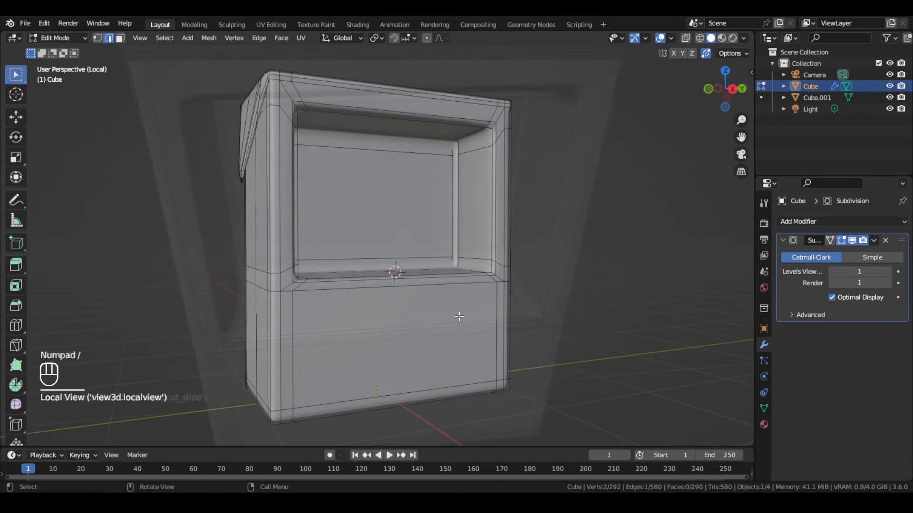
pyautogui.keyDown('alt'); pyautogui.click(261, 342); pyautogui.keyUp('alt')
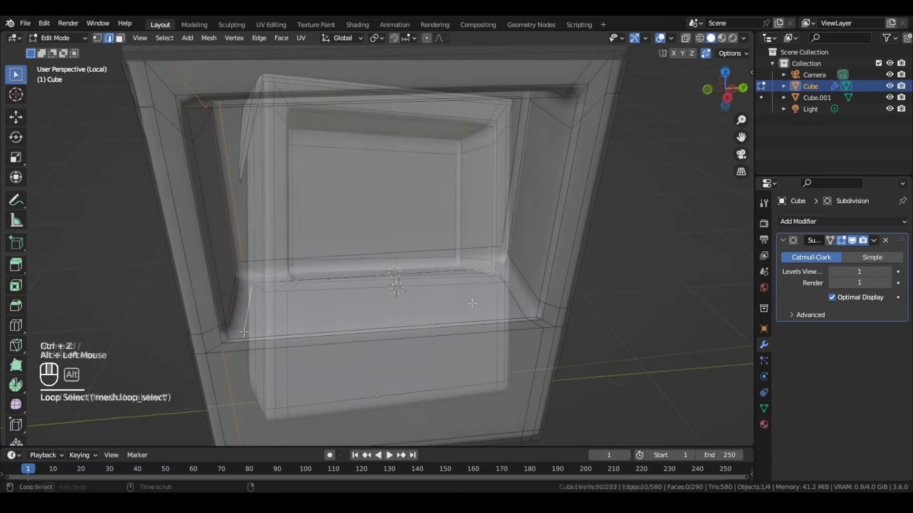
pyautogui.scroll(-1, 301, 350)
pyautogui.press('g')
pyautogui.press('g')
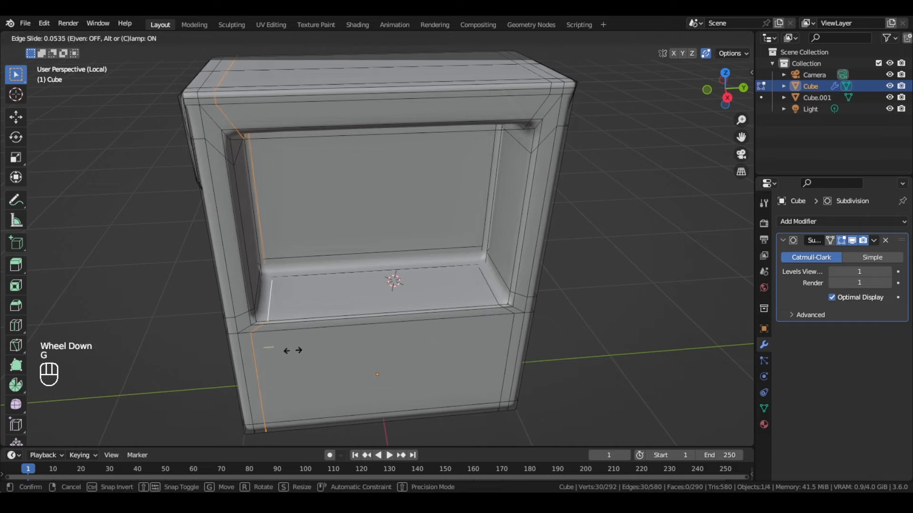
pyautogui.click(254, 349)
# - Slide the horizontal edge loop just above the recess floor down toward the floor, then leave mesh editing
pyautogui.keyDown('alt'); pyautogui.click(244, 313); pyautogui.keyUp('alt')
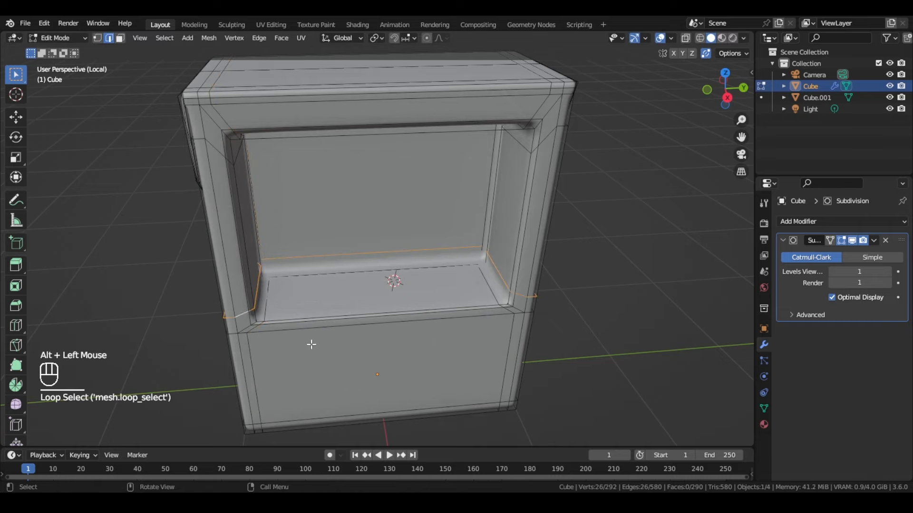
pyautogui.press('g')
pyautogui.press('g')
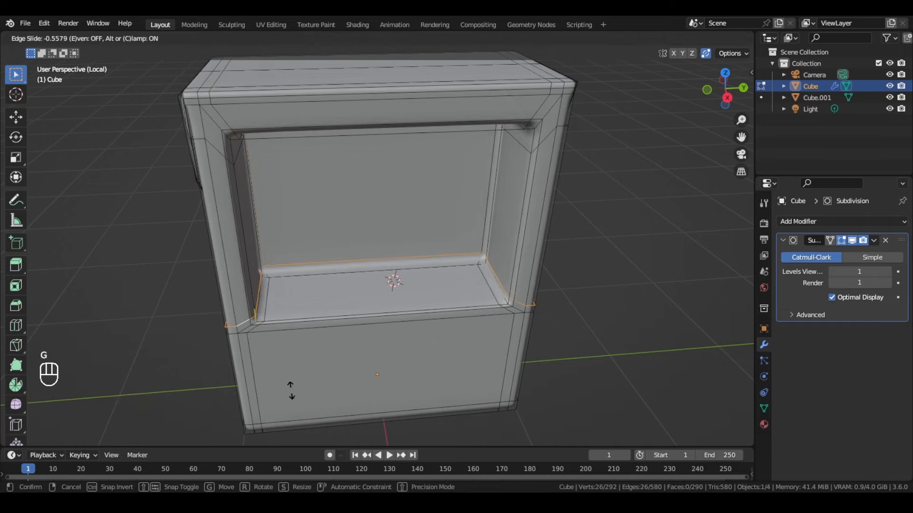
pyautogui.click(291, 390)
pyautogui.press('Tab')
pyautogui.scroll(-2, 292, 378)
pyautogui.moveTo(295, 373); pyautogui.dragTo(333, 307, button='middle')
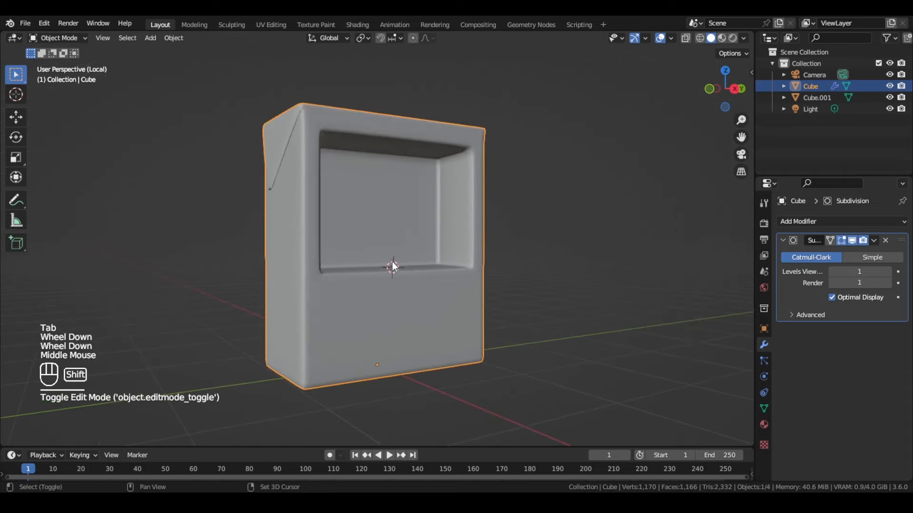
# - Slide the horizontal edge loop near the top of the recess up toward its upper edge
pyautogui.keyDown('shift'); pyautogui.moveTo(393, 266); pyautogui.dragTo(335, 330, button='middle'); pyautogui.keyUp('shift')
pyautogui.scroll(2, 334, 330)
pyautogui.press('Tab')
pyautogui.keyDown('alt'); pyautogui.click(103, 270); pyautogui.keyUp('alt')
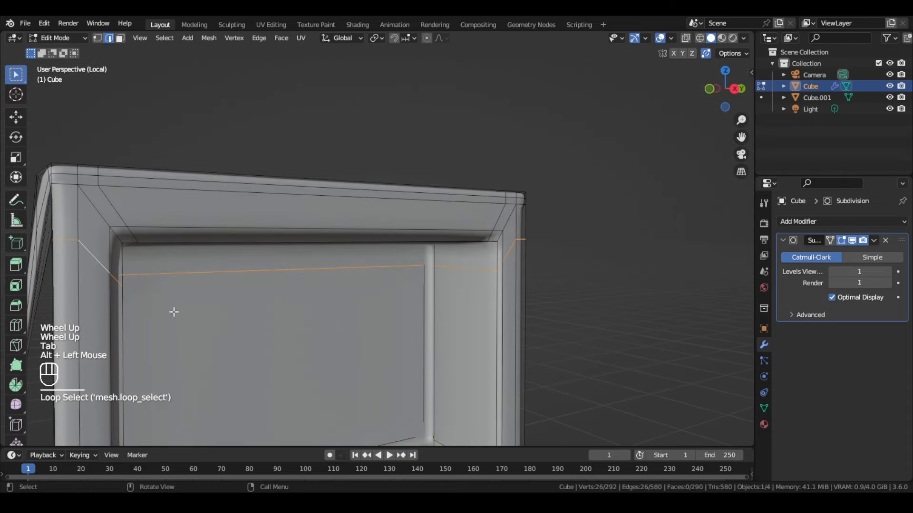
pyautogui.press('g')
pyautogui.press('g')
pyautogui.click(173, 233)
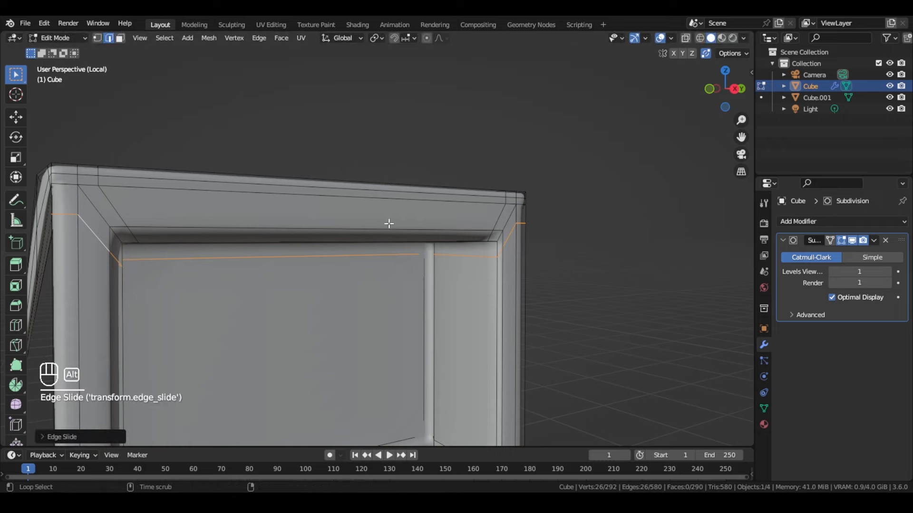
# - Slide the vertical edge loop crossing the recess's upper left corner further toward the left side
pyautogui.keyDown('alt'); pyautogui.click(107, 216); pyautogui.keyUp('alt')
pyautogui.keyDown('alt'); pyautogui.click(119, 214); pyautogui.keyUp('alt')
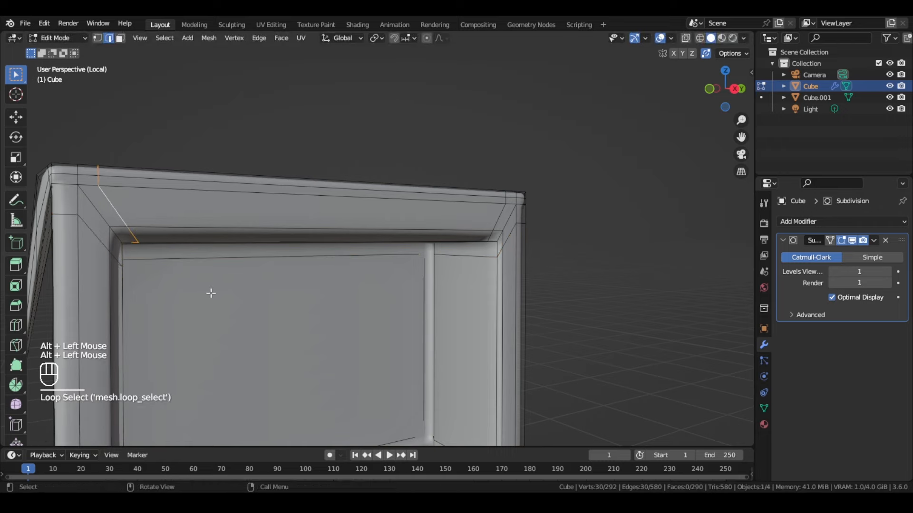
pyautogui.press('g')
pyautogui.press('g')
pyautogui.click(142, 287)
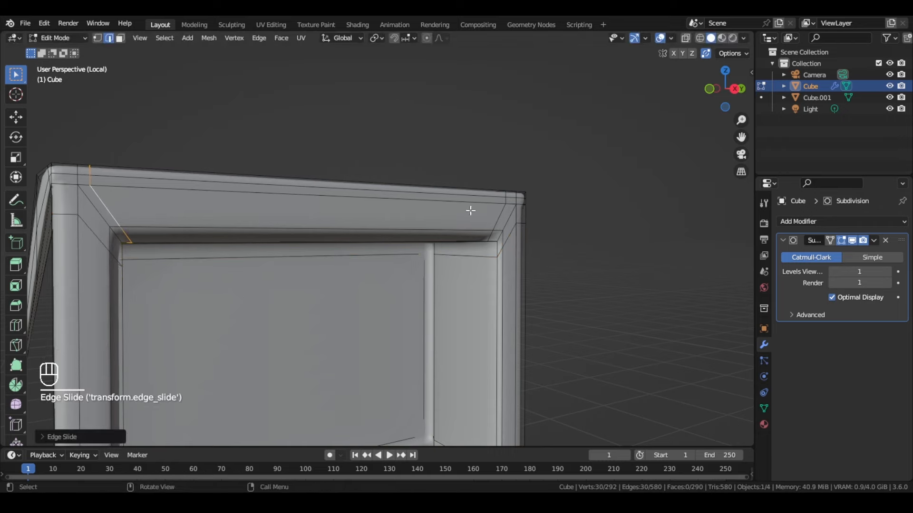
# - Slide the vertical edge loop beside the recess's right wall outward toward the wall, then bring the slab back into view
pyautogui.keyDown('alt'); pyautogui.click(504, 224); pyautogui.keyUp('alt')
pyautogui.press('KP_Decimal')
pyautogui.moveTo(506, 280); pyautogui.dragTo(474, 315, button='middle')
pyautogui.scroll(3, 451, 308)
pyautogui.press('g')
pyautogui.press('g')
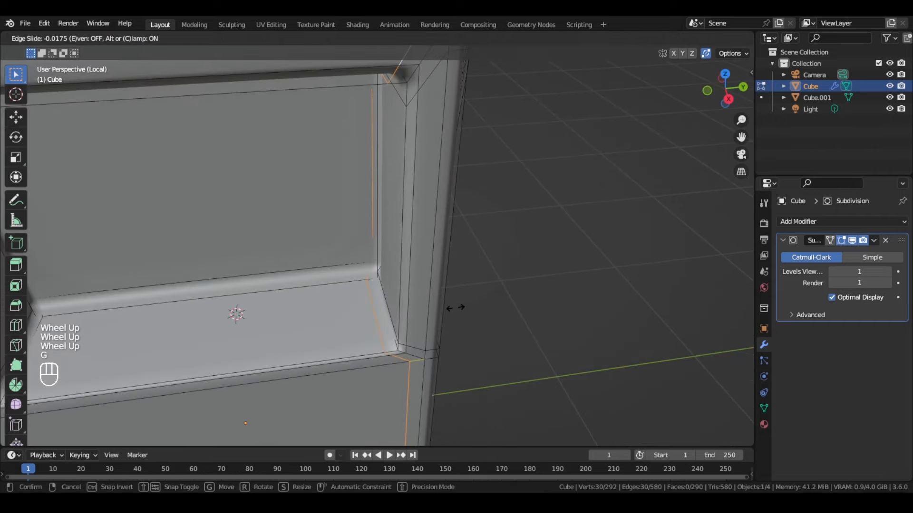
pyautogui.click(546, 301)
pyautogui.scroll(-2, 423, 327)
pyautogui.press('Tab')
pyautogui.moveTo(424, 326); pyautogui.dragTo(316, 275, button='middle')
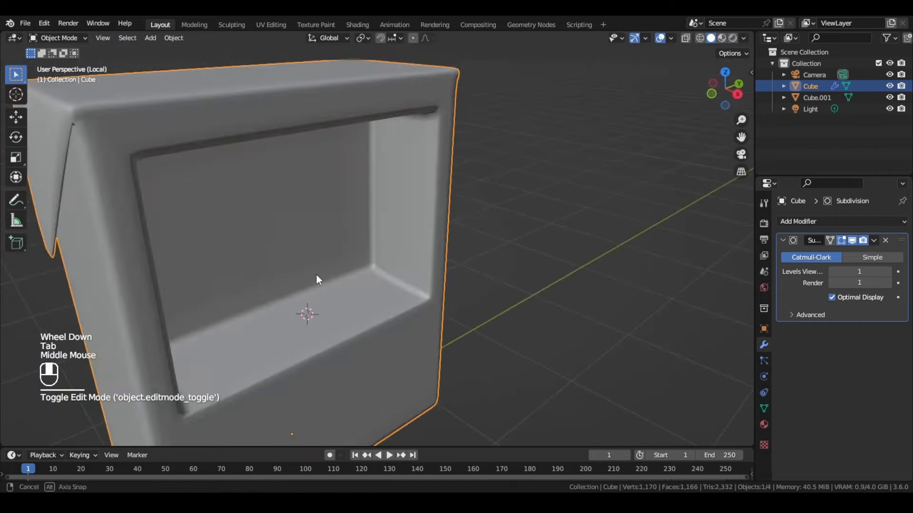
pyautogui.press('KP_Divide')
pyautogui.scroll(-1, 418, 323)
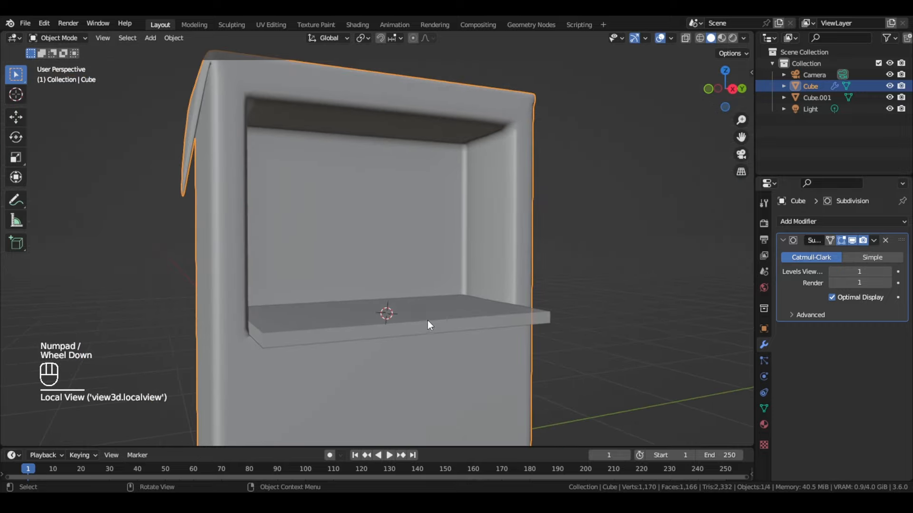
# - Add a Subdivision Surface modifier to the slab with its render level set to 1
pyautogui.scroll(-2, 428, 322)
pyautogui.moveTo(418, 316); pyautogui.dragTo(445, 264, button='middle')
pyautogui.scroll(2, 412, 239)
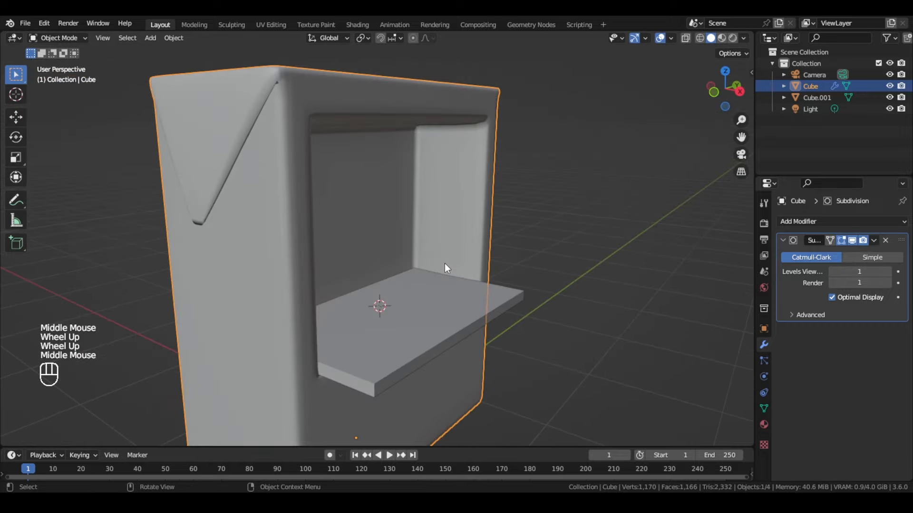
pyautogui.click(407, 341)
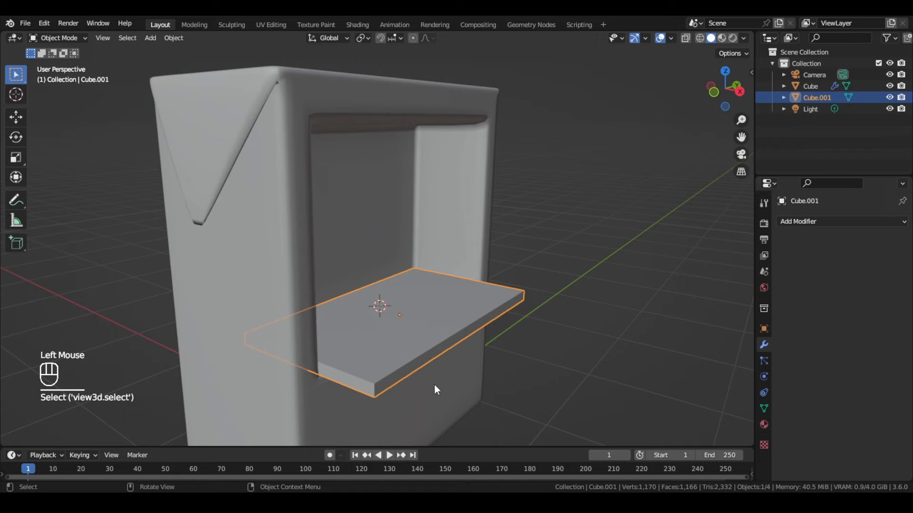
pyautogui.click(825, 223)
pyautogui.click(689, 428)
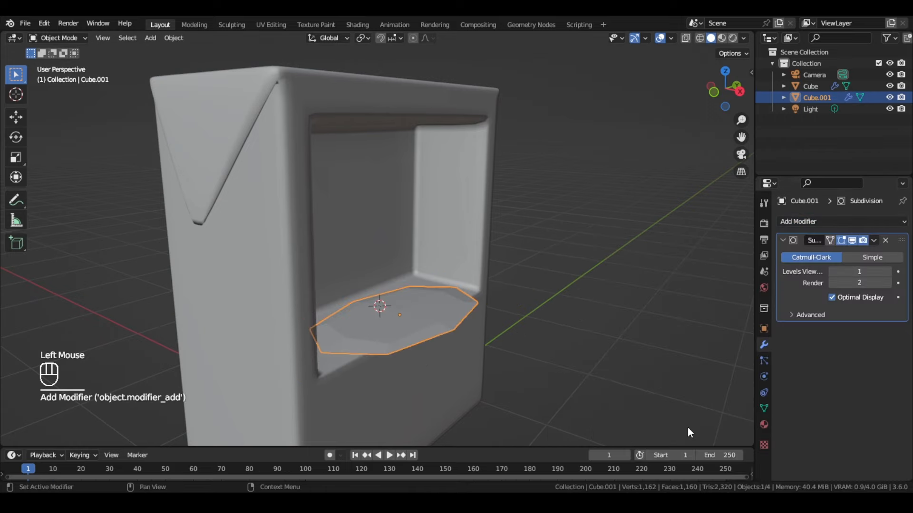
pyautogui.click(832, 284)
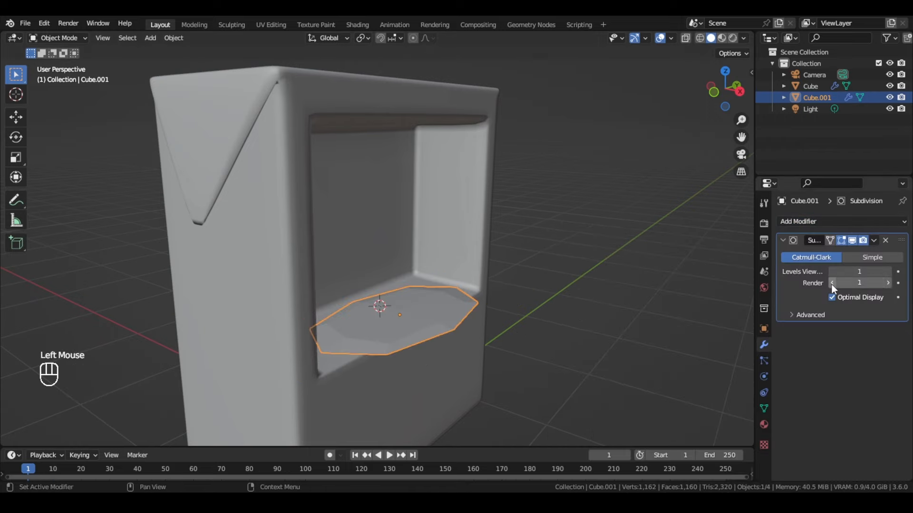
pyautogui.click(864, 222)
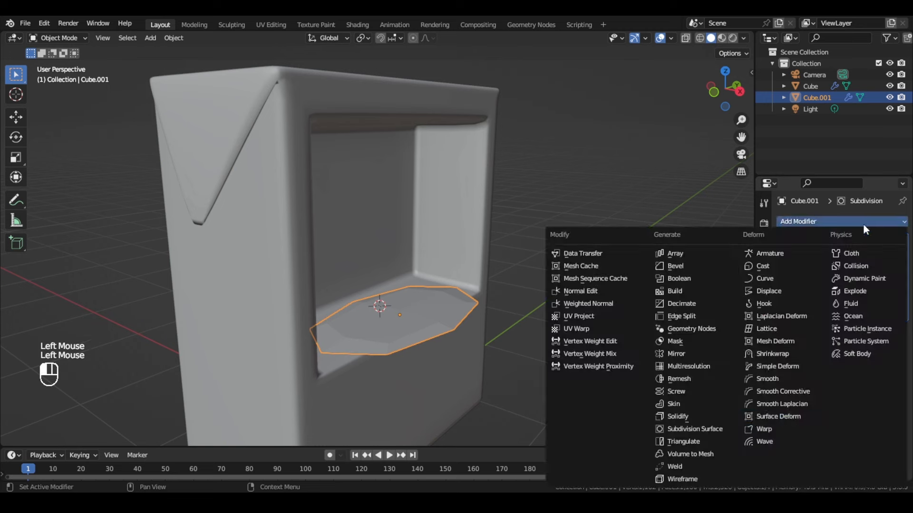
pyautogui.click(703, 417)
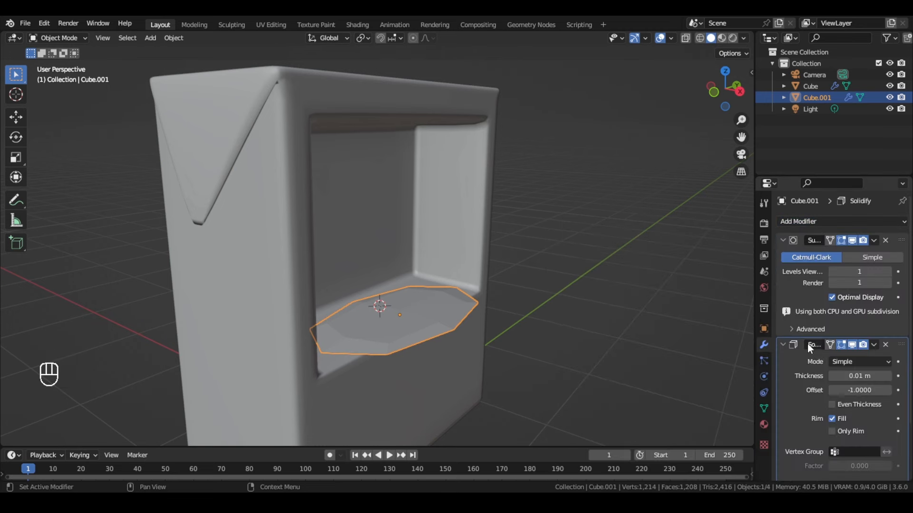
pyautogui.click(886, 345)
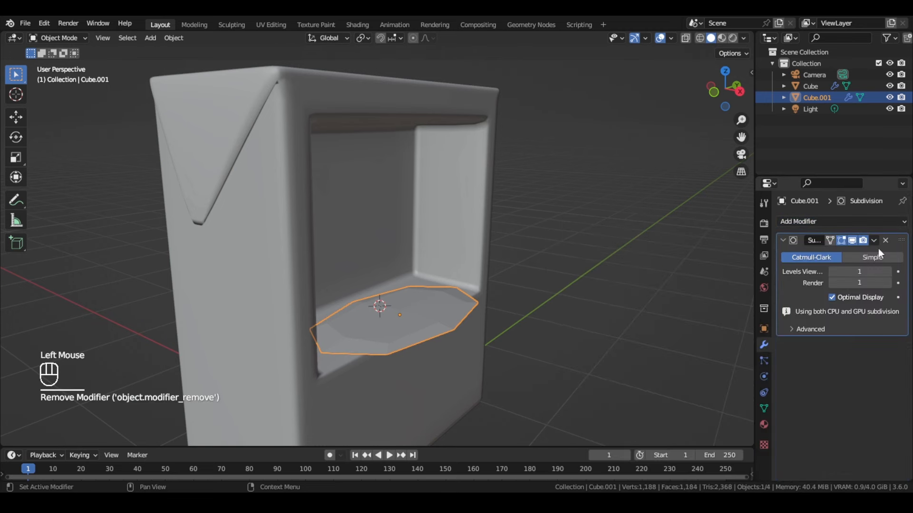
# - Add a Bevel modifier to the slab, placed before the Subdivision modifier, and shade the slab smooth
pyautogui.click(866, 221)
pyautogui.click(677, 267)
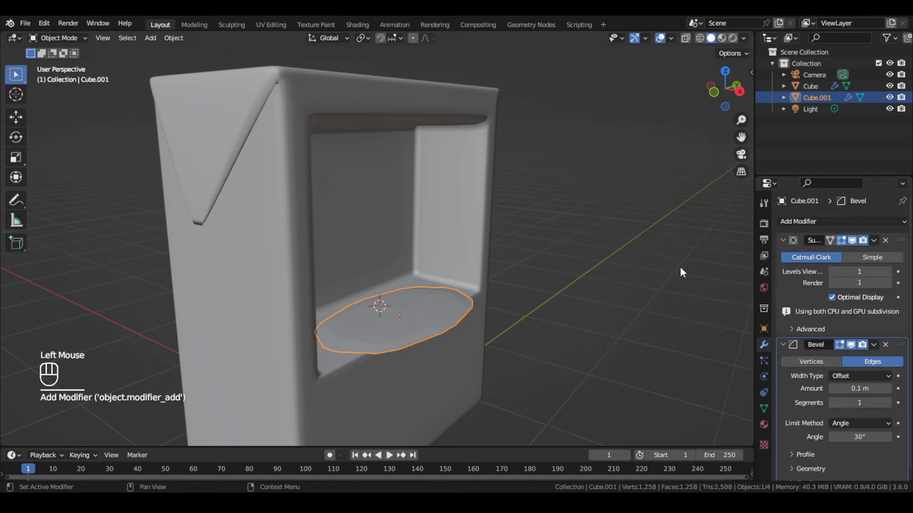
pyautogui.scroll(-1, 910, 328)
pyautogui.moveTo(902, 334); pyautogui.dragTo(901, 240)
pyautogui.rightClick(398, 342)
pyautogui.click(367, 271)
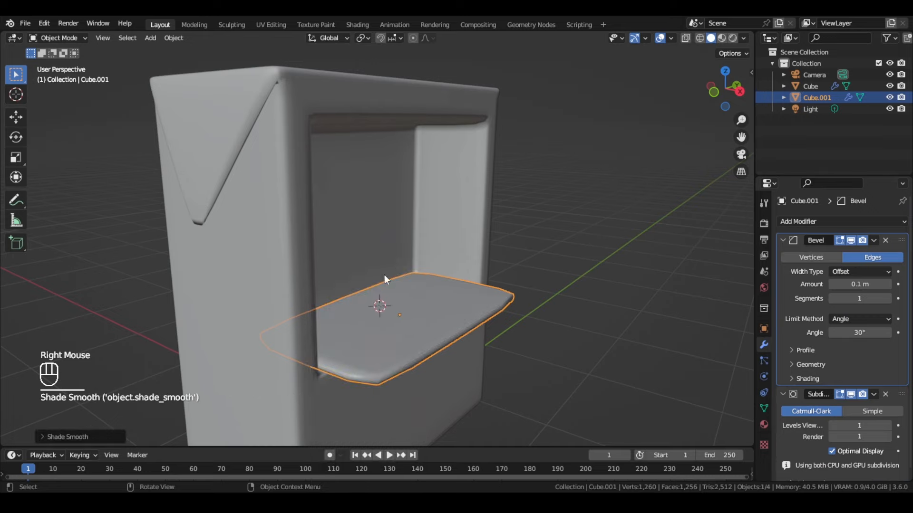
# - Set the slab's Bevel amount to 0.01 m with 2 segments
pyautogui.moveTo(867, 284)
pyautogui.mouseDown()
pyautogui.moveTo(904, 284)
pyautogui.moveTo(852, 290)
pyautogui.mouseUp()
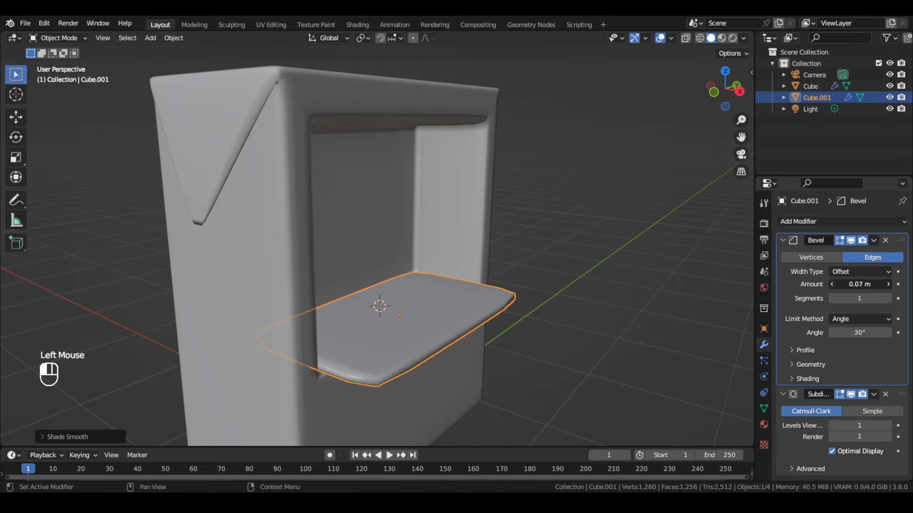
pyautogui.click(833, 287)
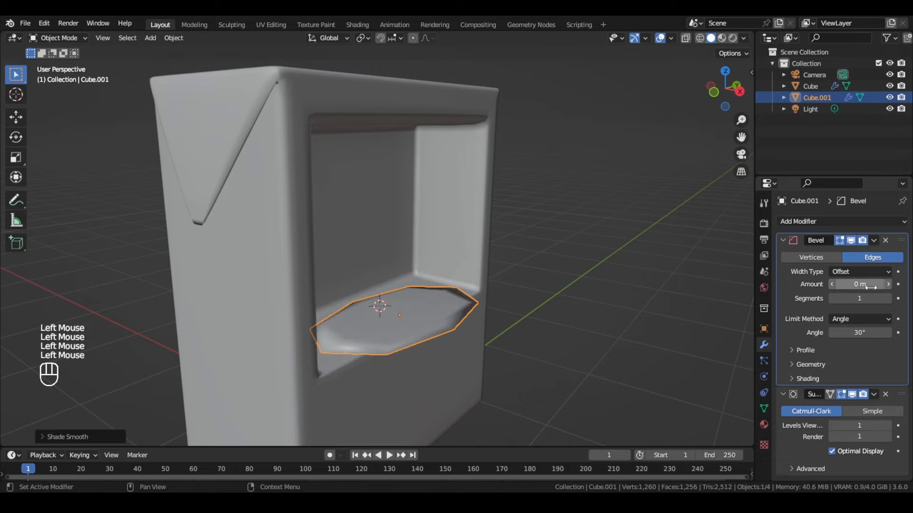
pyautogui.click(888, 284)
pyautogui.click(888, 298)
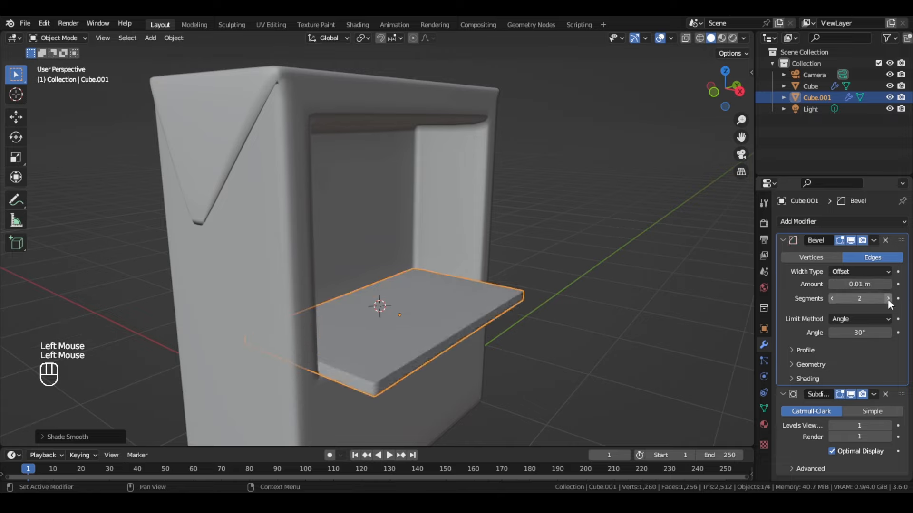
# - Increase the slab's Bevel amount to 0.05 m and deselect the slab
pyautogui.scroll(1, 500, 386)
pyautogui.scroll(1, 501, 371)
pyautogui.keyDown('shift'); pyautogui.moveTo(501, 371); pyautogui.dragTo(632, 387, button='middle'); pyautogui.keyUp('shift')
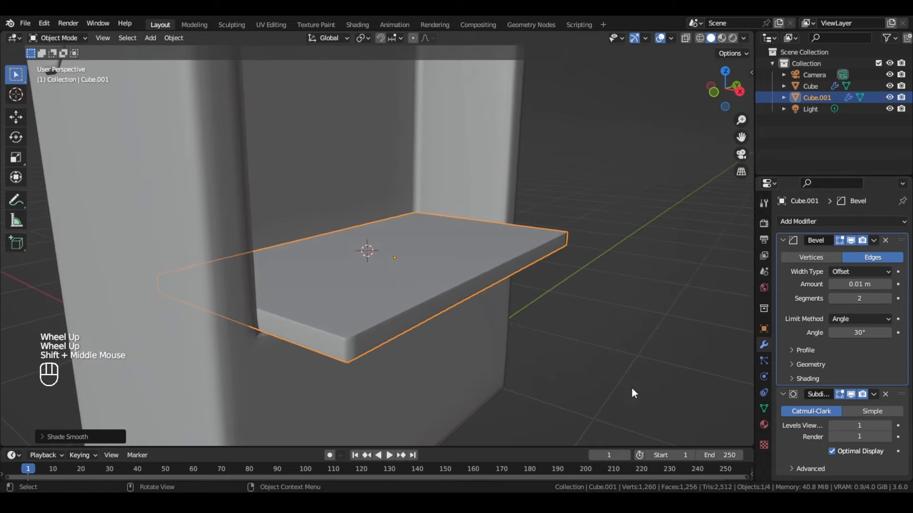
pyautogui.scroll(2, 306, 327)
pyautogui.click(888, 285)
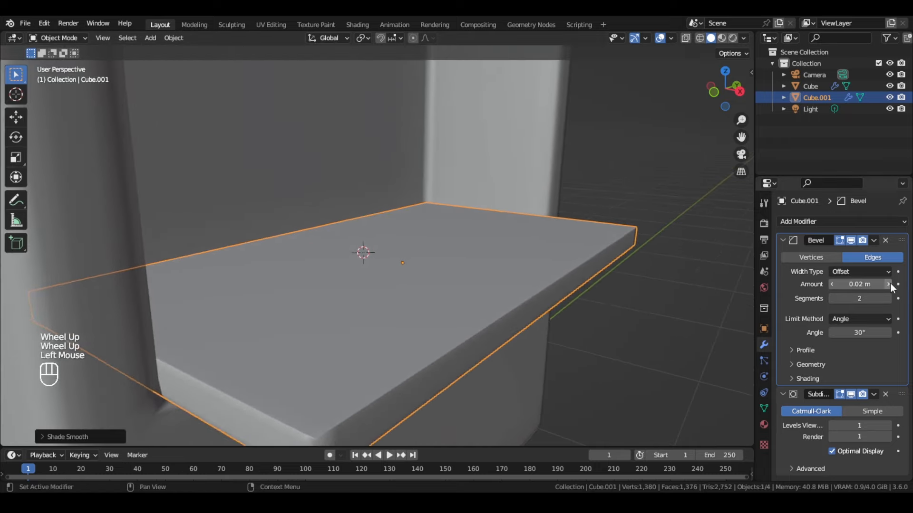
pyautogui.moveTo(864, 284)
pyautogui.mouseDown()
pyautogui.moveTo(904, 284)
pyautogui.moveTo(880, 284)
pyautogui.mouseUp()
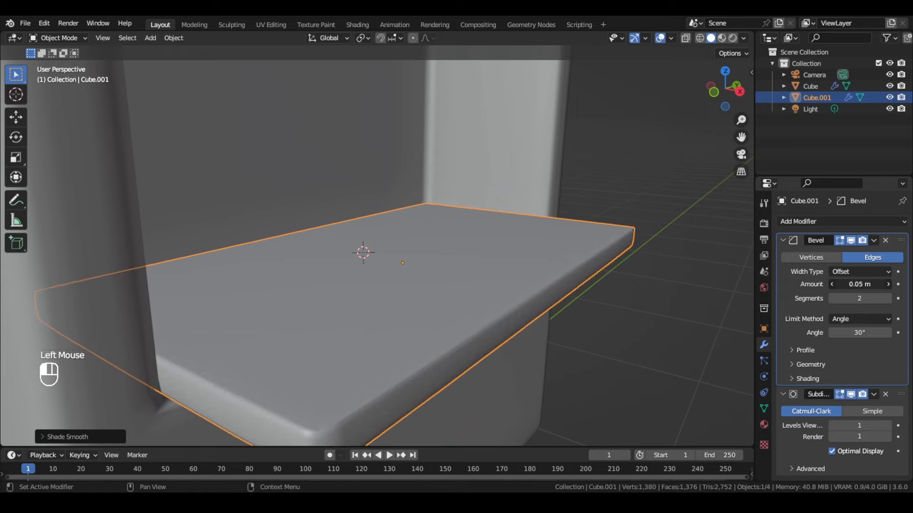
pyautogui.scroll(-2, 554, 312)
pyautogui.click(554, 315)
pyautogui.scroll(-2, 526, 317)
pyautogui.moveTo(526, 317); pyautogui.dragTo(478, 287, button='middle')
pyautogui.scroll(-3, 532, 331)
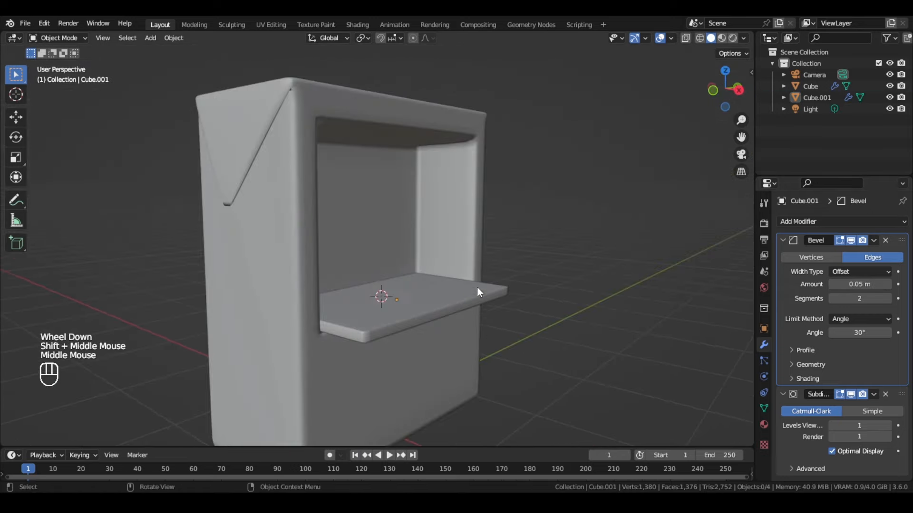
pyautogui.scroll(-1, 477, 287)
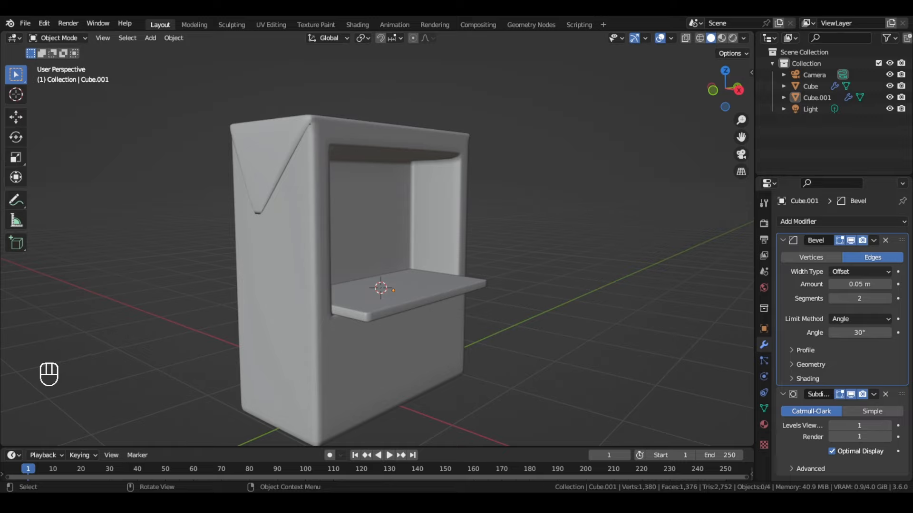
pyautogui.scroll(-2, 492, 391)
pyautogui.keyDown('shift'); pyautogui.moveTo(492, 391); pyautogui.dragTo(480, 366, button='middle'); pyautogui.keyUp('shift')
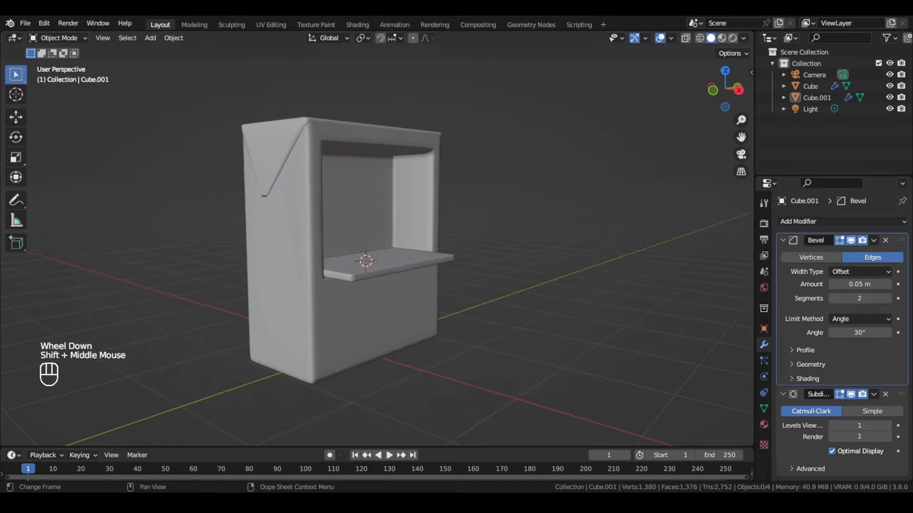